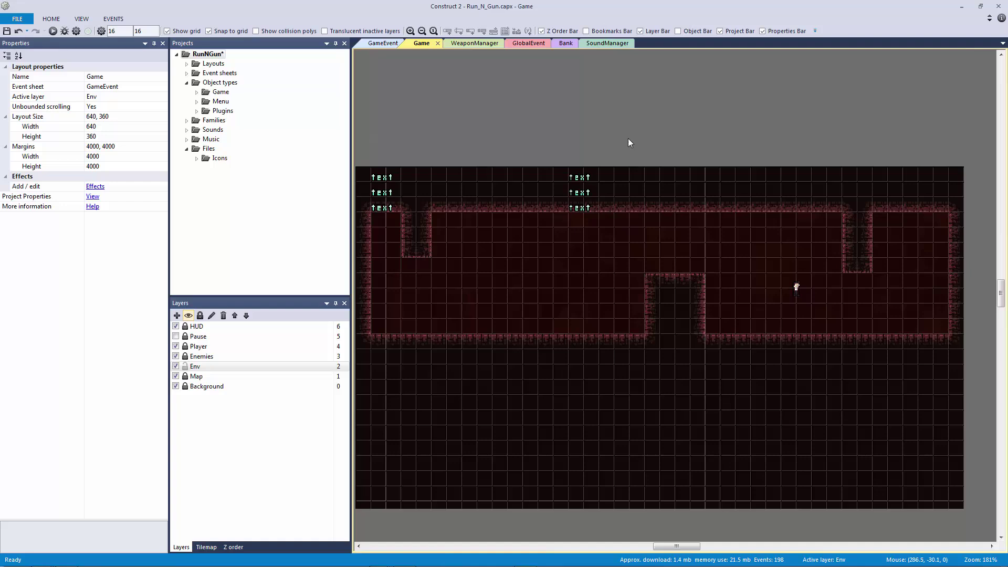
- Set the Background layer's horizontal parallax to 80
middle_click_drag(631, 137, 652, 137)
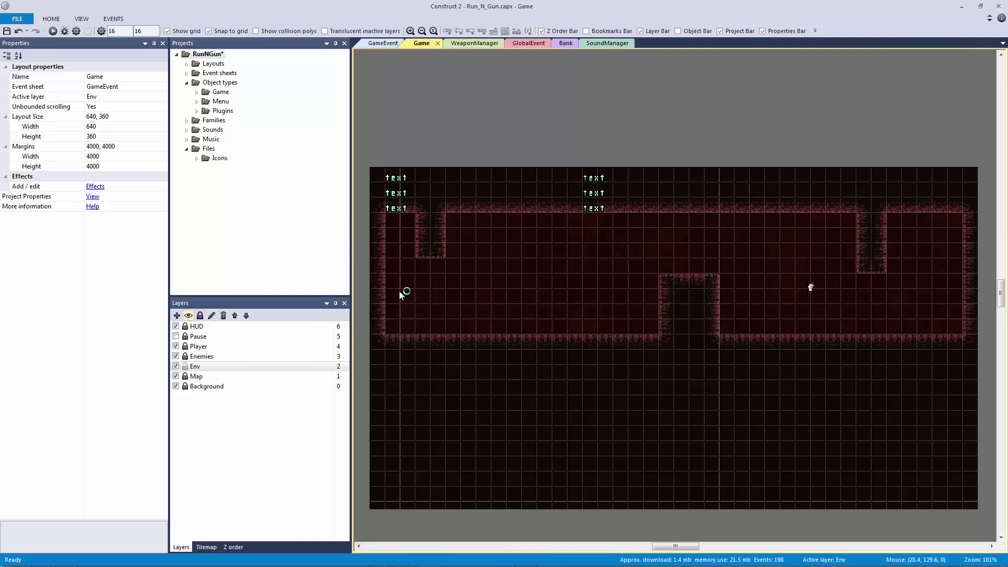
left_click(215, 366)
left_click(207, 386)
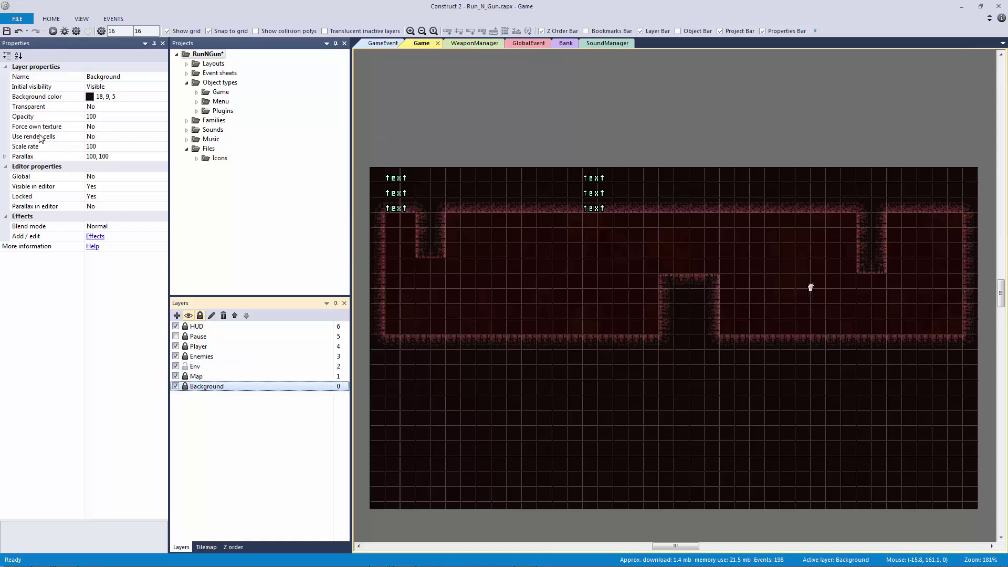
left_click(5, 157)
left_click(122, 167)
type("80")
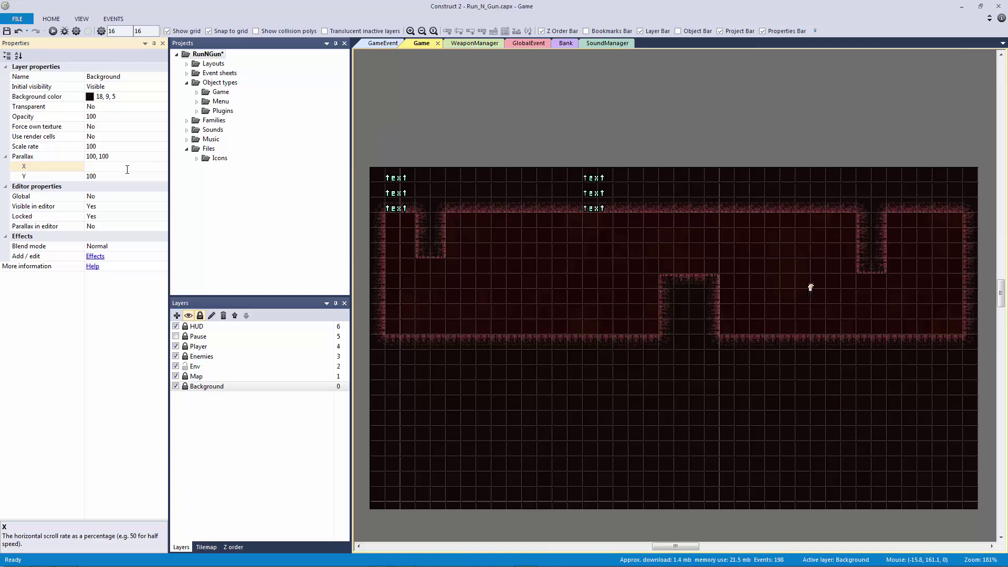
left_click(454, 146)
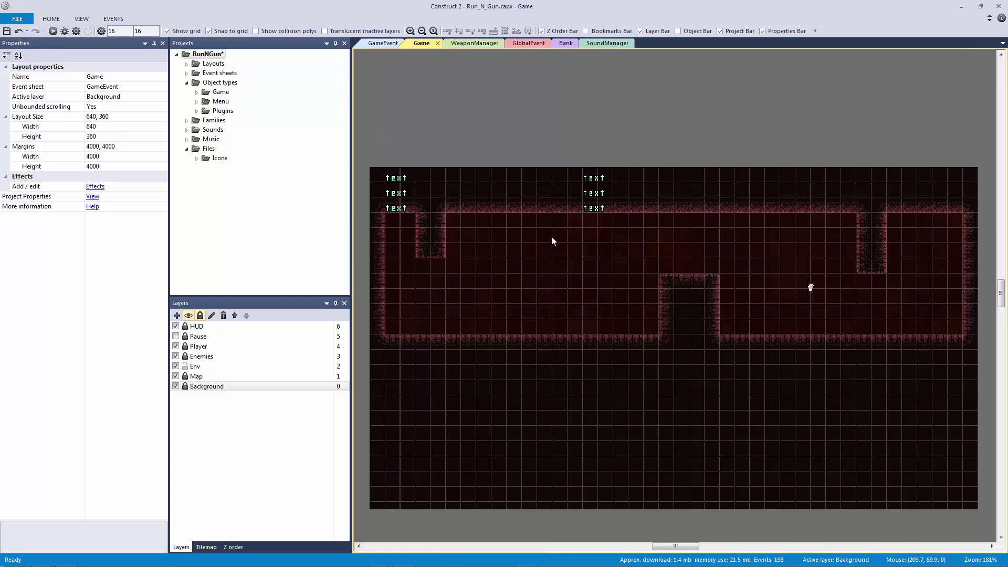
- Insert a Tiled Background object on the Env layer and load Crate.png as its image
left_click(247, 365)
left_click(505, 146)
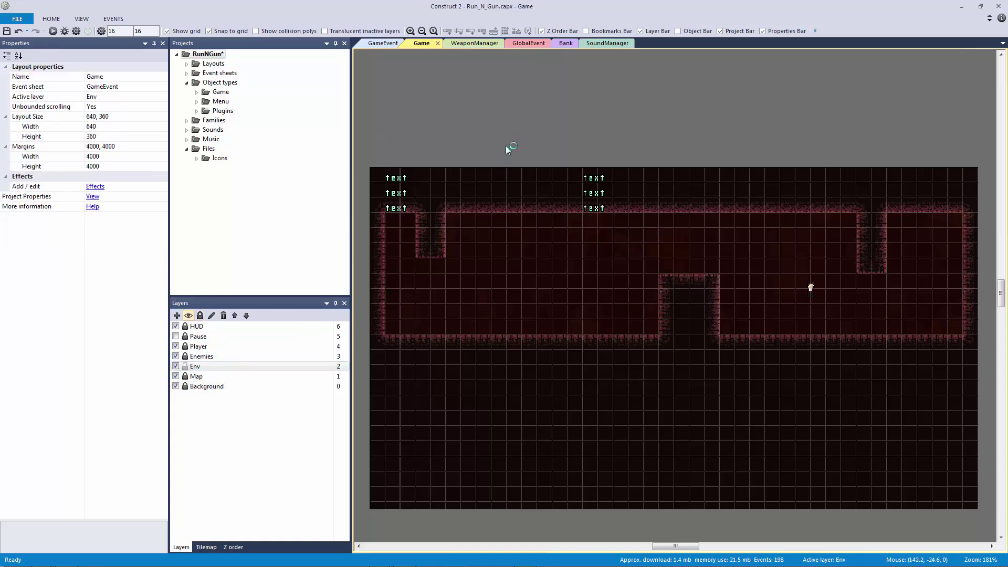
left_click(226, 367)
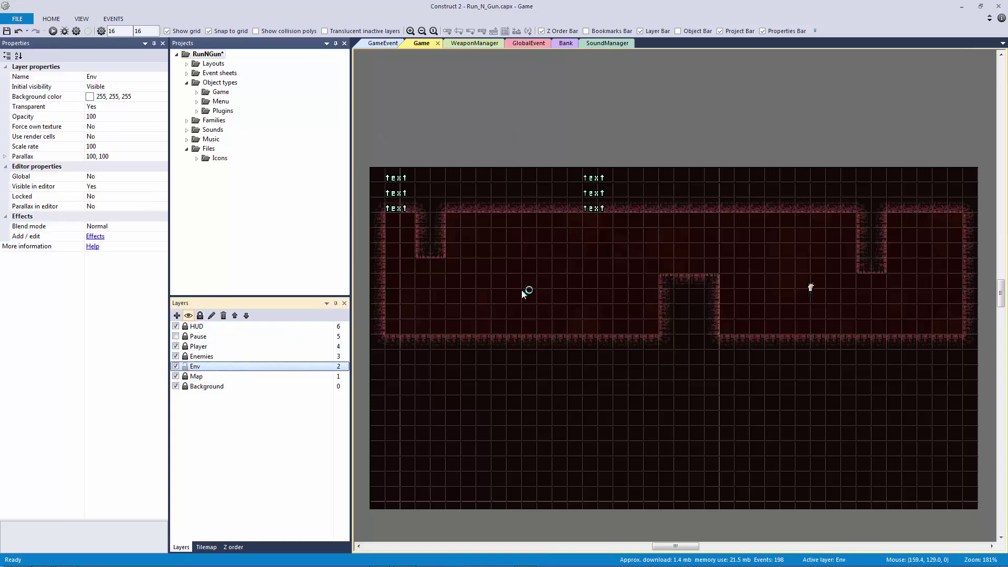
double_click(556, 291)
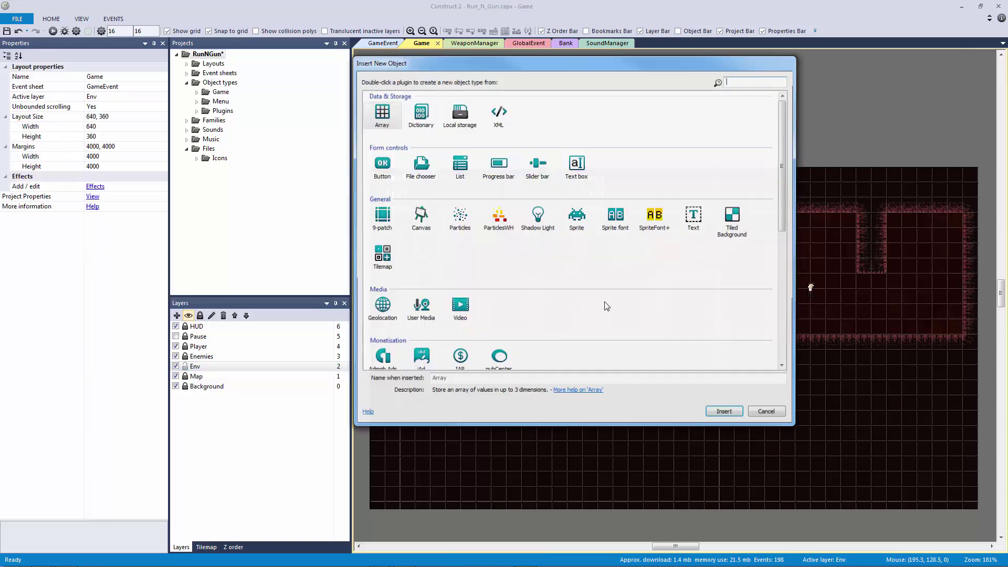
double_click(731, 221)
left_click(552, 302)
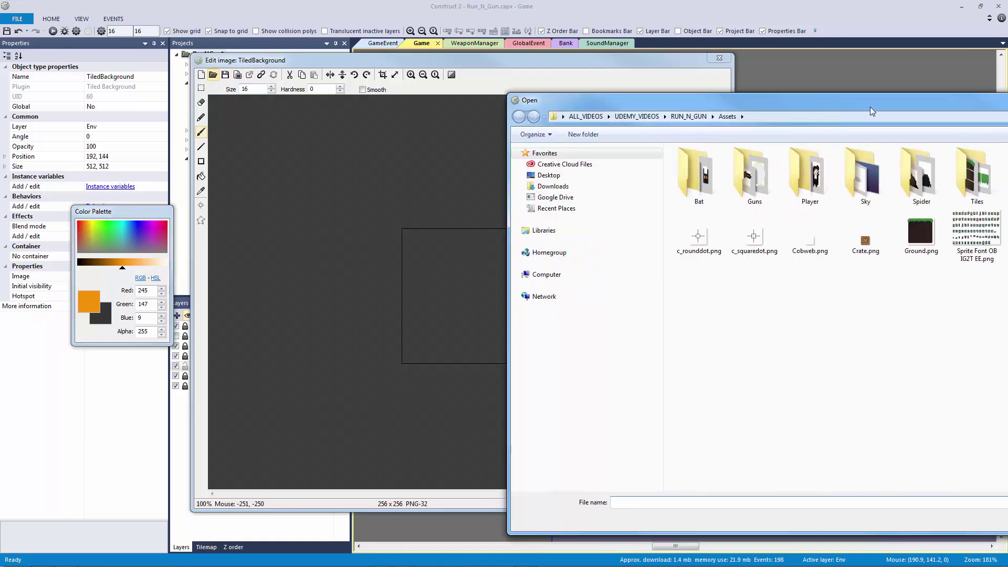
left_click_drag(862, 107, 692, 110)
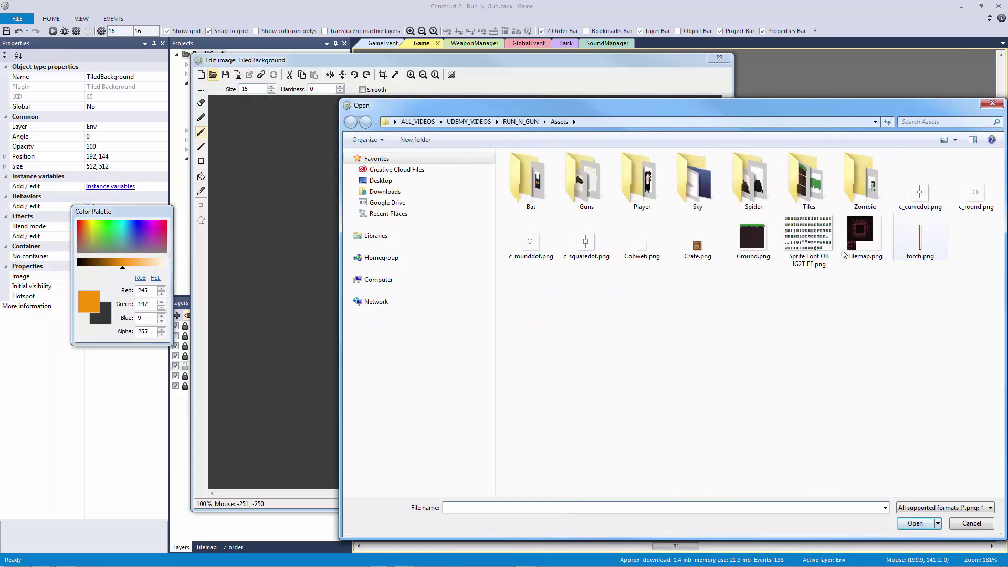
double_click(697, 247)
left_click(719, 58)
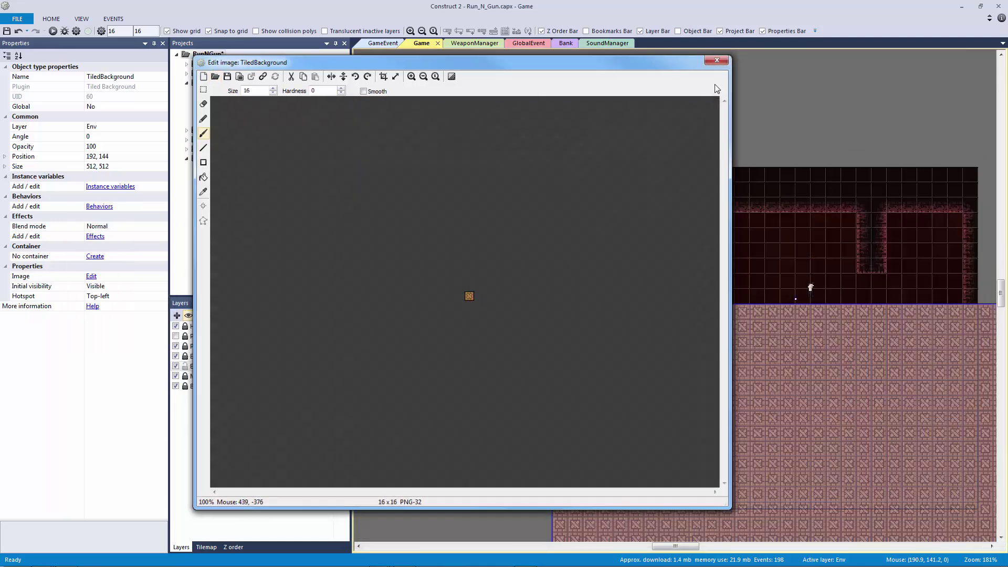
- Set the crate tiled background's size to 16 by 16
left_click_drag(646, 332, 534, 153)
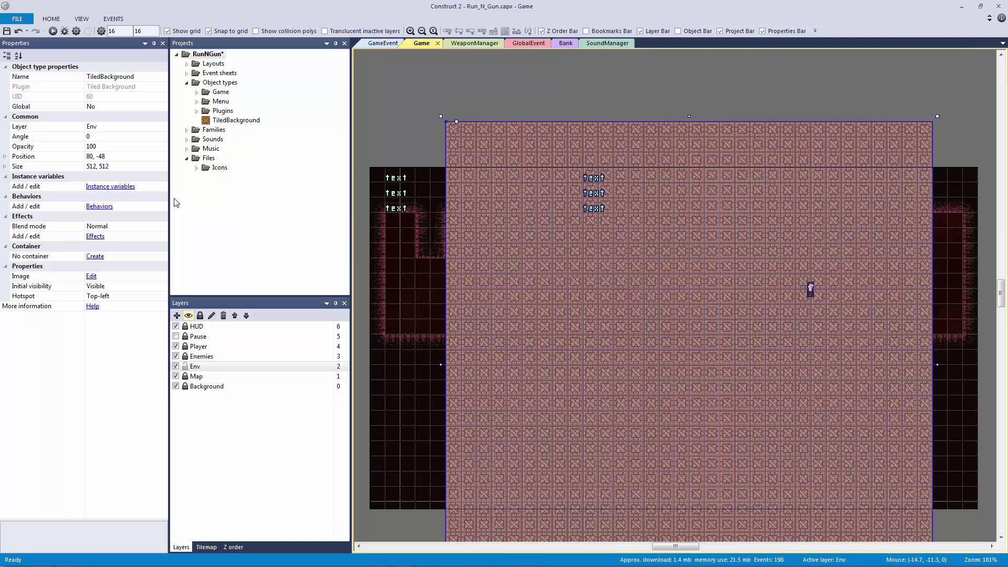
left_click(5, 166)
left_click(116, 177)
type("10")
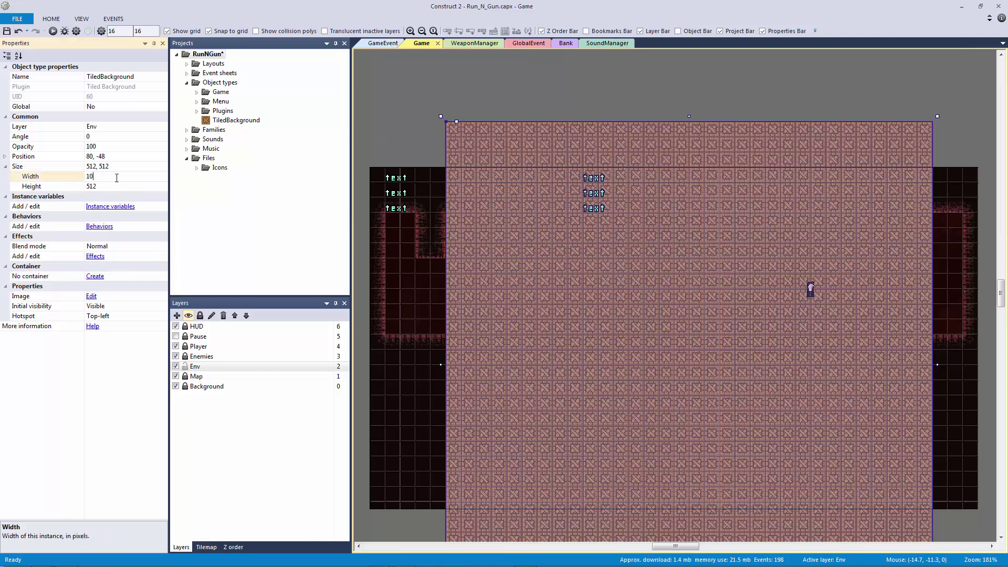
key("Tab")
type("16")
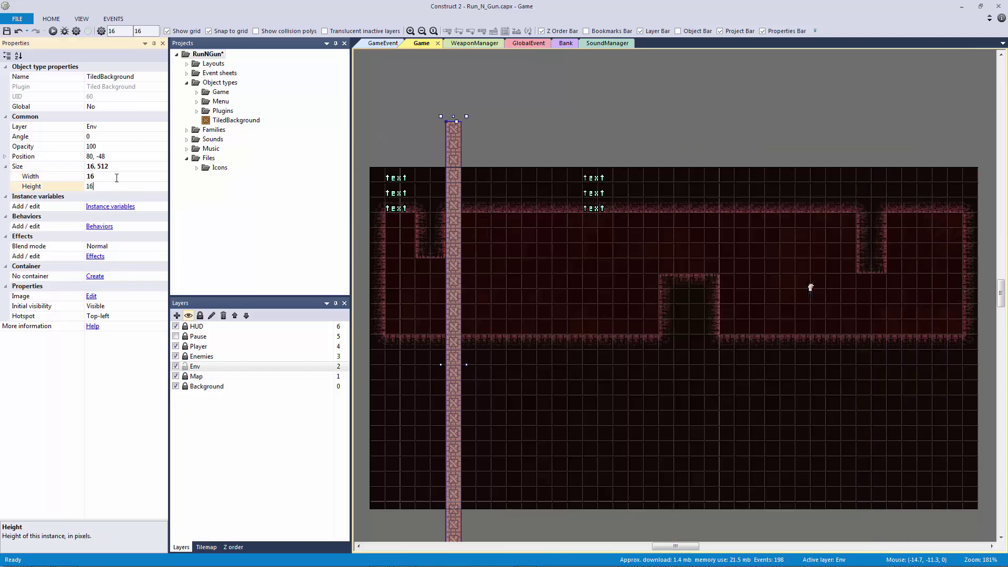
key("Return")
- Place the crate on the floor at 240, 160 and widen it to 64 px, up to the central pillar
left_click_drag(455, 134, 613, 335)
scroll(473, 193, "up", 3, "ctrl")
middle_click_drag(550, 231, 629, 192)
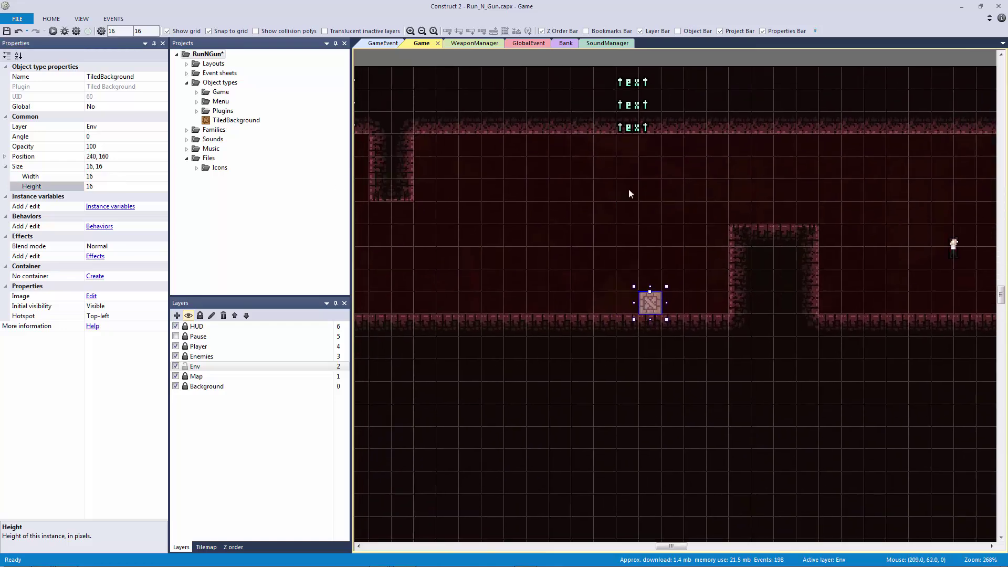
left_click_drag(668, 306, 727, 306)
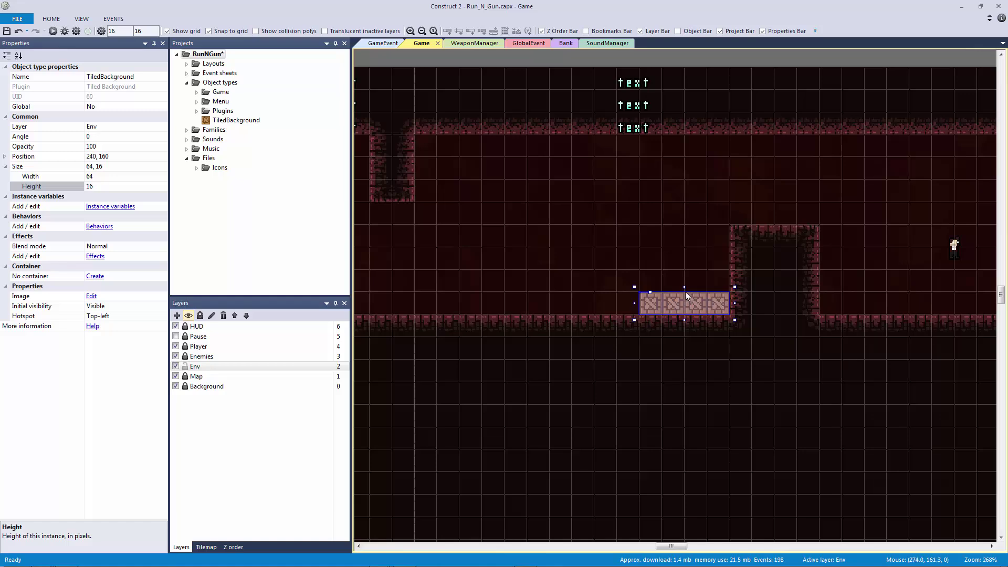
left_click_drag(692, 272, 693, 289)
- Add the Jump-thru behavior to the crate tiled background
left_click(108, 225)
left_click(381, 74)
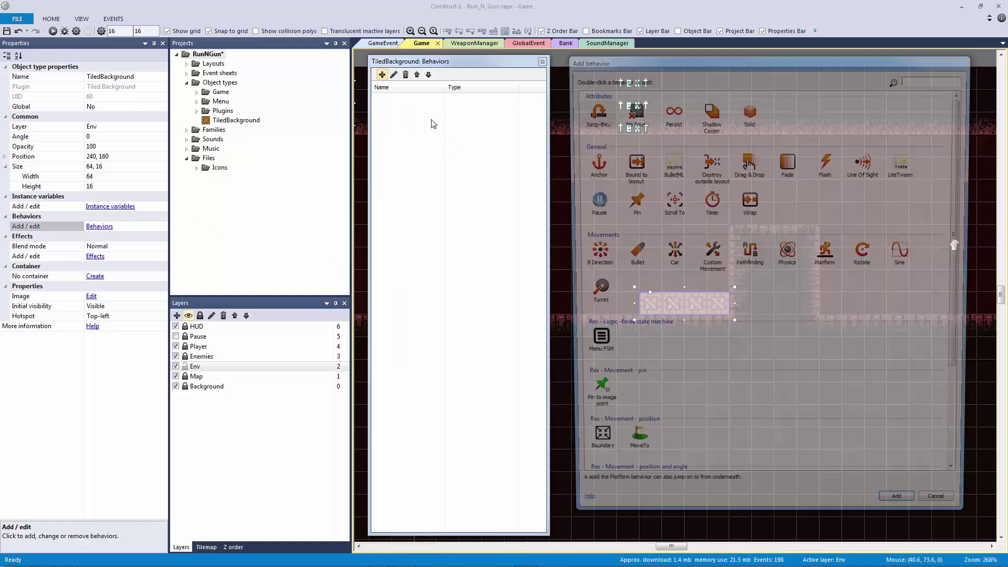
type("jump")
key("Return")
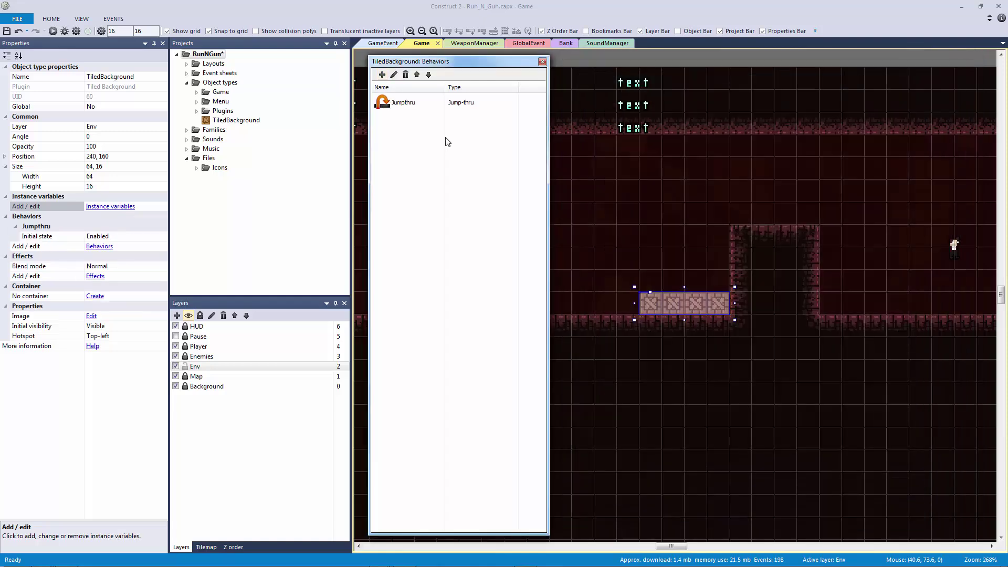
left_click(542, 62)
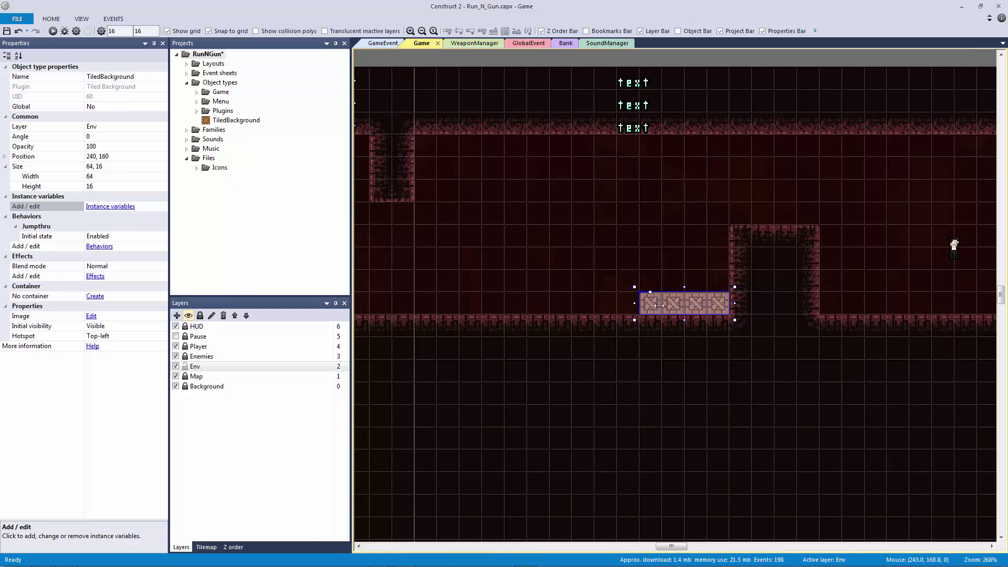
- Arrange resized crate copies as stepped stacks on both sides of the central pillar, three crates high
left_click_drag(635, 303, 853, 305)
left_click(830, 286)
left_click(831, 260)
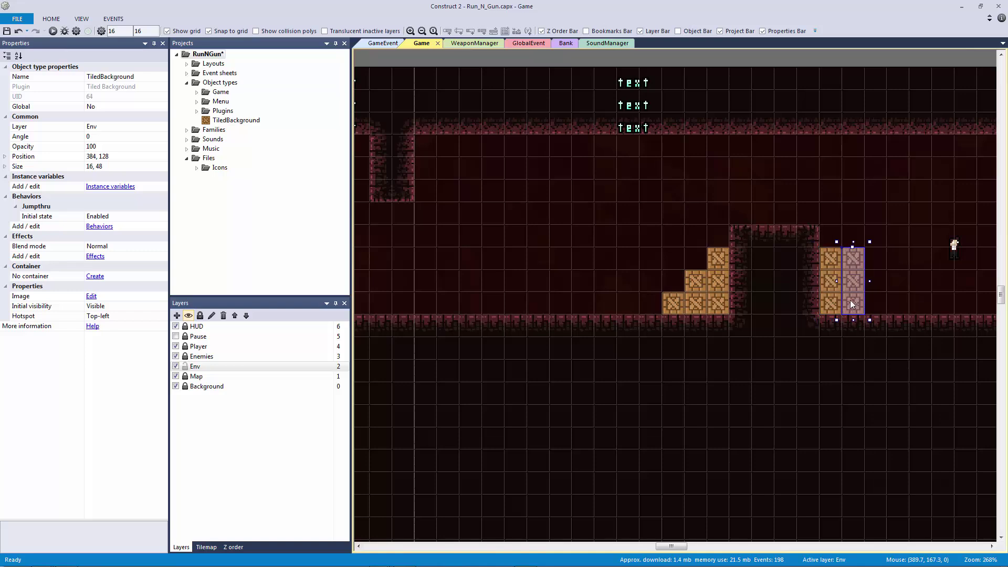
- Place two 16 by 32 crate stacks side by side on the floor against the room's left wall
left_click_drag(855, 246, 514, 293)
key("ctrl+z")
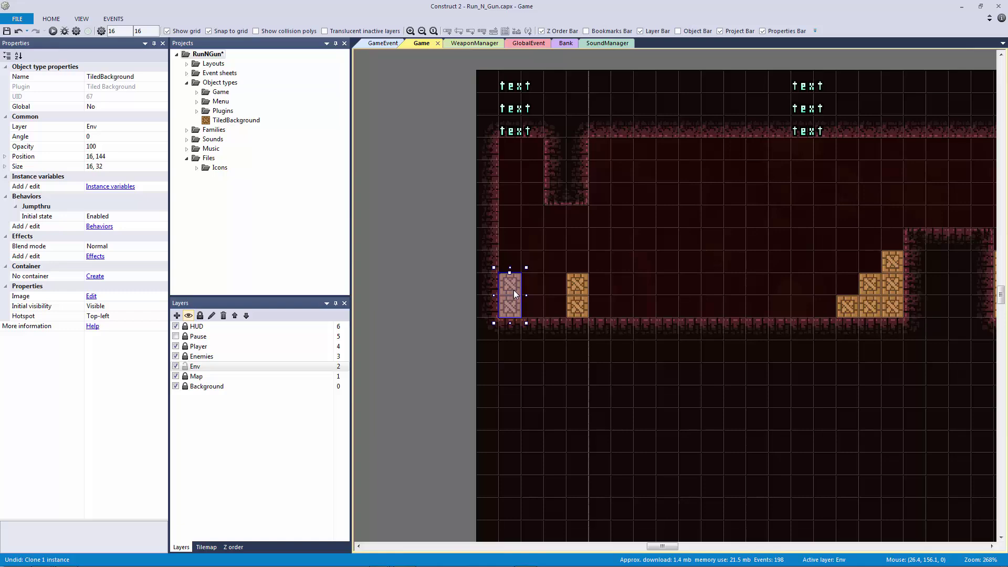
left_click_drag(580, 300, 538, 301)
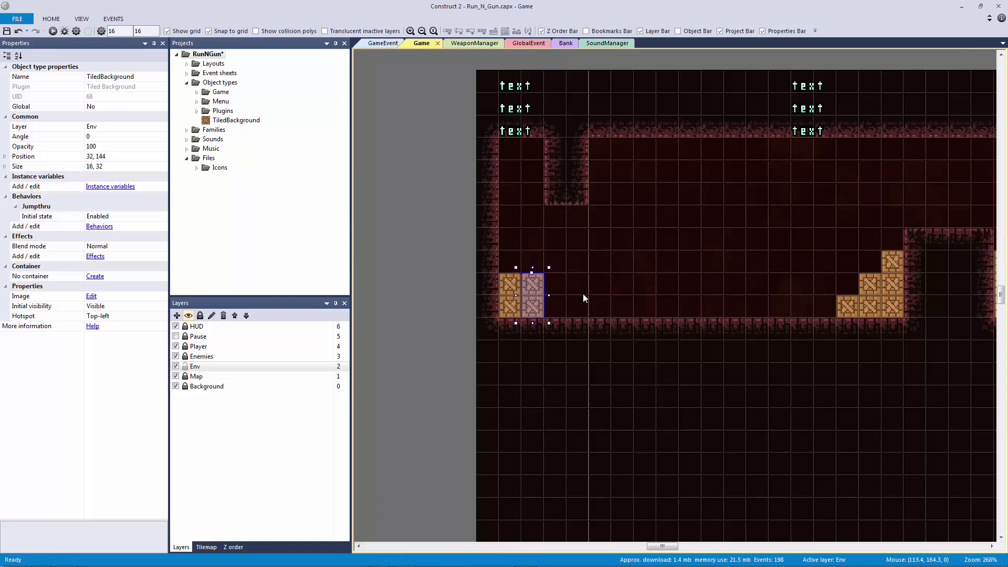
middle_click_drag(584, 298, 511, 289)
- Copy a crate onto the floor left of the central stairs and another 16 by 16 crate to 496, 160
left_click_drag(469, 288, 748, 287, "ctrl")
middle_click_drag(736, 285, 559, 283)
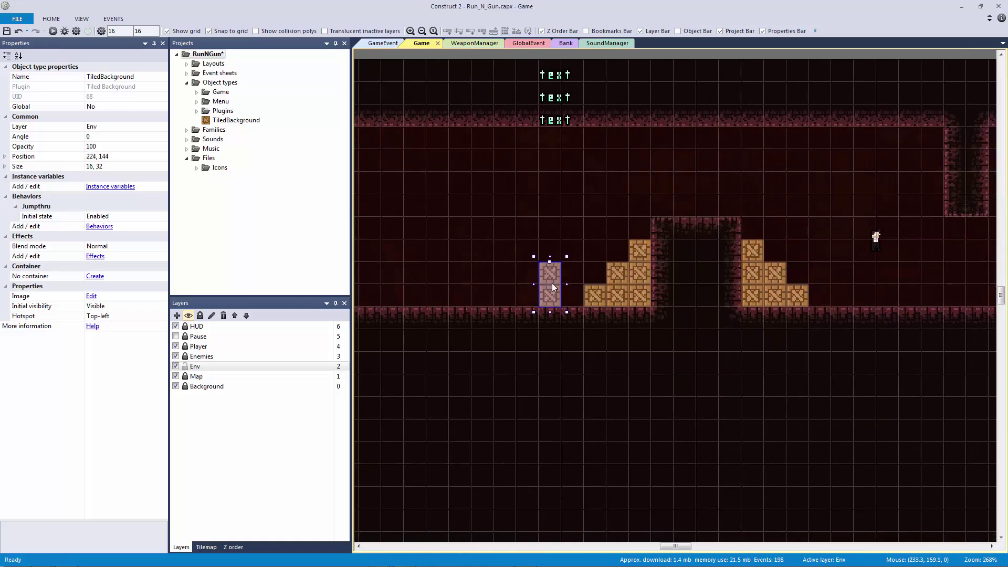
mouse_move(560, 282)
left_mouse_down()
mouse_move(437, 276)
mouse_move(575, 297)
mouse_move(945, 300)
left_mouse_up()
middle_click_drag(833, 294, 587, 279)
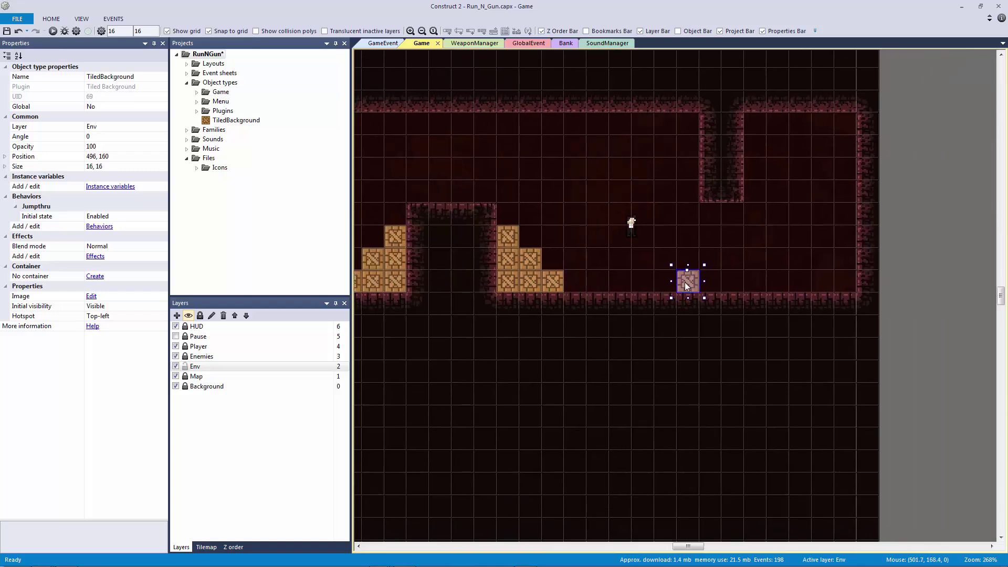
- Build a three-step crate staircase against the room's right wall from resized crate copies
left_click_drag(689, 287, 788, 280)
left_click(823, 284)
left_click(831, 263)
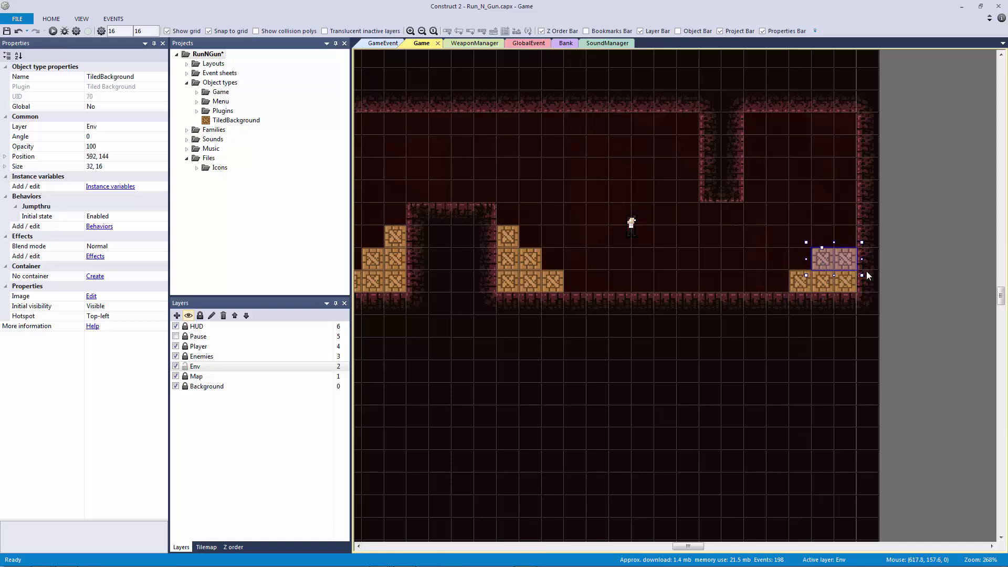
left_click_drag(843, 261, 848, 240, "ctrl")
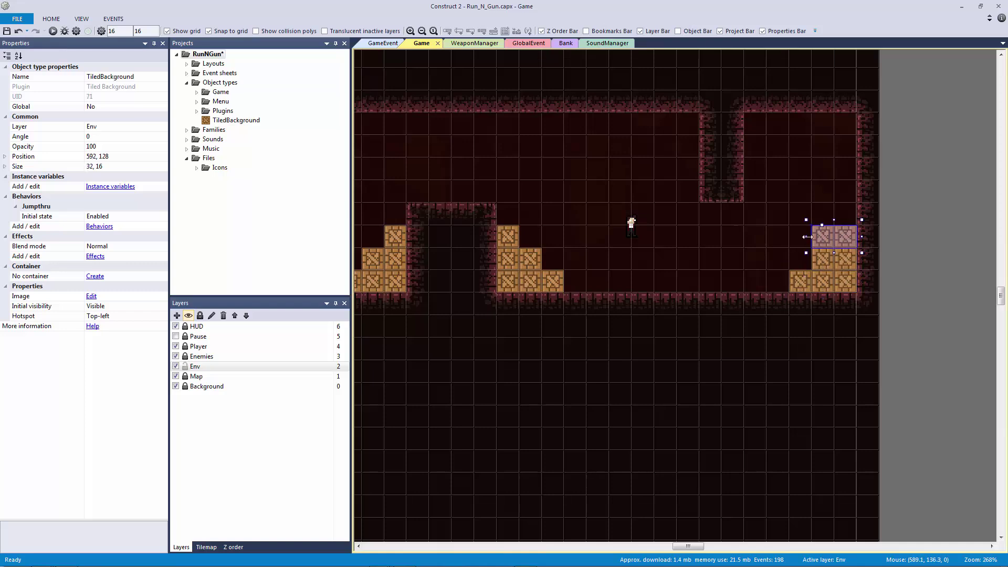
left_click(910, 257)
- Insert a second Tiled Background object on the Env layer and load torch.png as its image
scroll(905, 259, "down", 5, "ctrl")
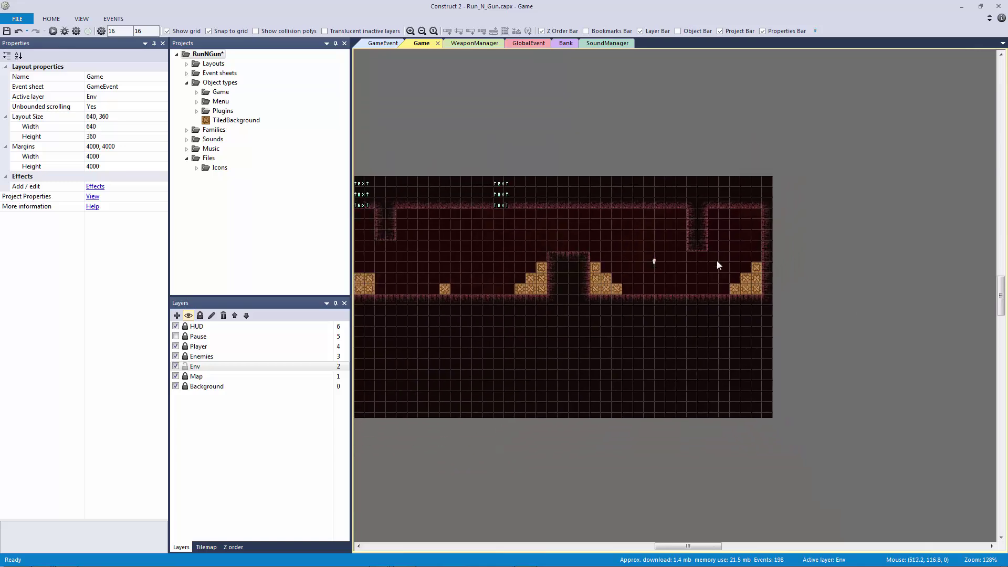
scroll(760, 279, "up", 3, "ctrl")
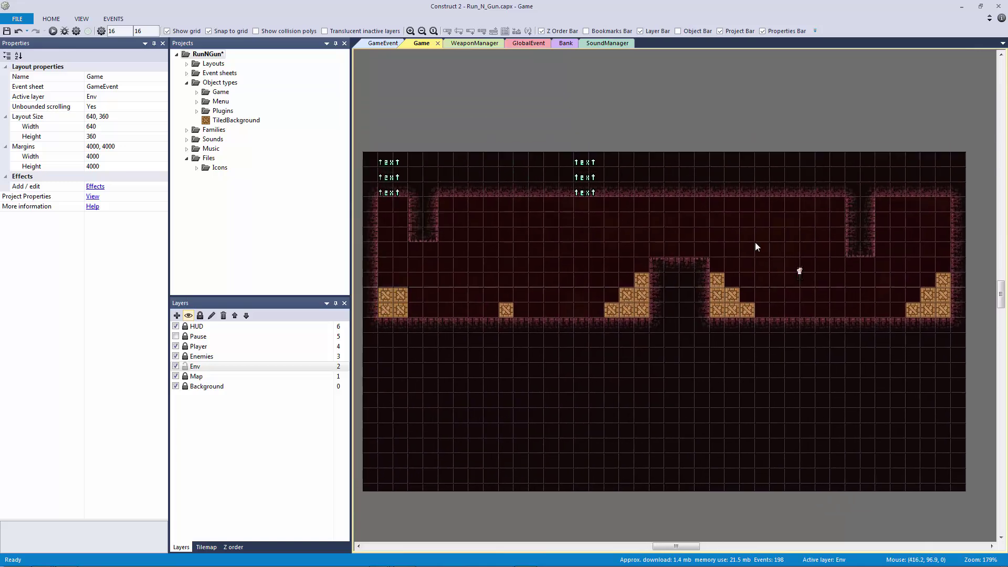
double_click(493, 128)
double_click(734, 216)
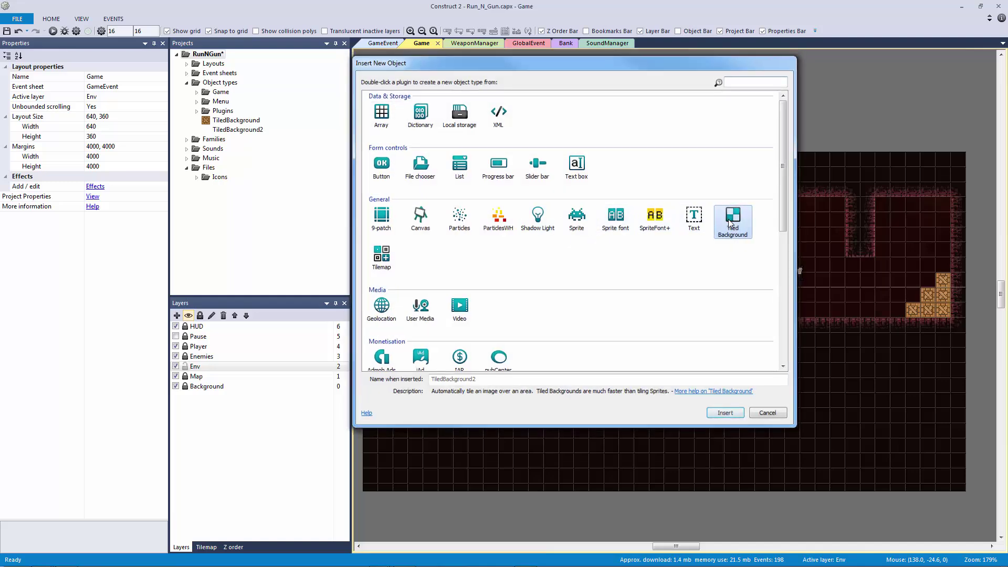
left_click(799, 270)
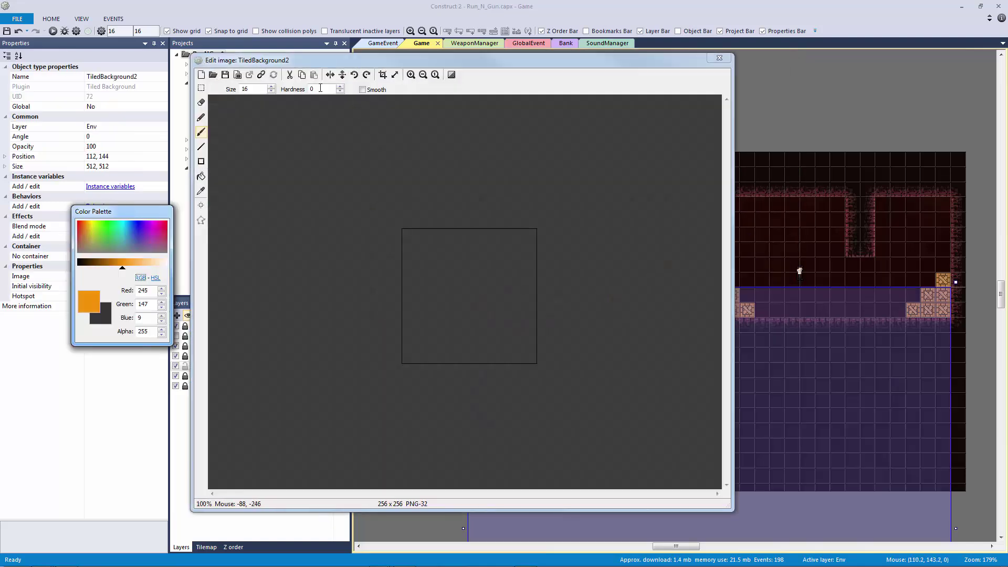
left_click(213, 75)
left_click(913, 251)
double_click(914, 251)
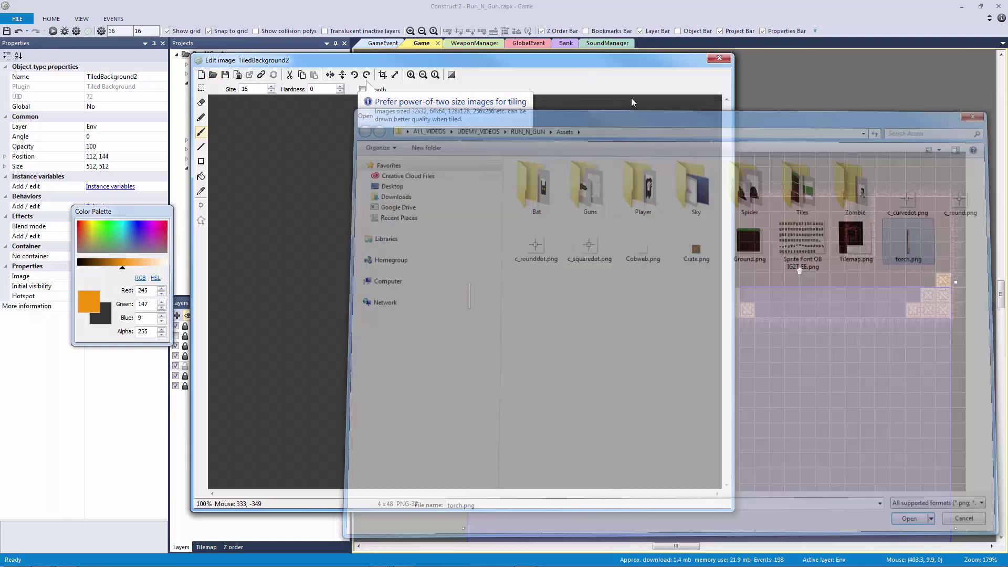
left_click(719, 57)
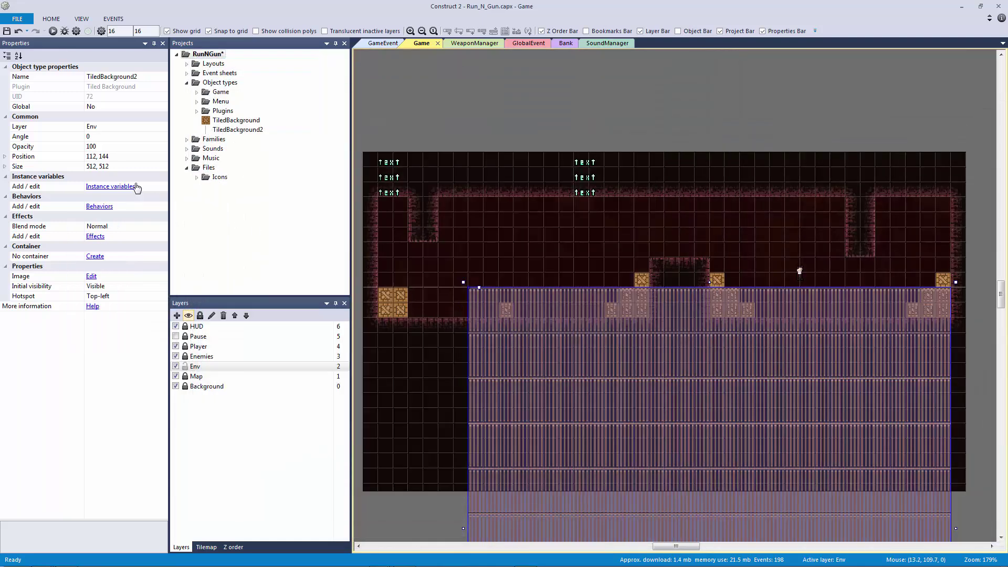
- Check the torch image's canvas dimensions without changing them
double_click(591, 342)
left_click(394, 74)
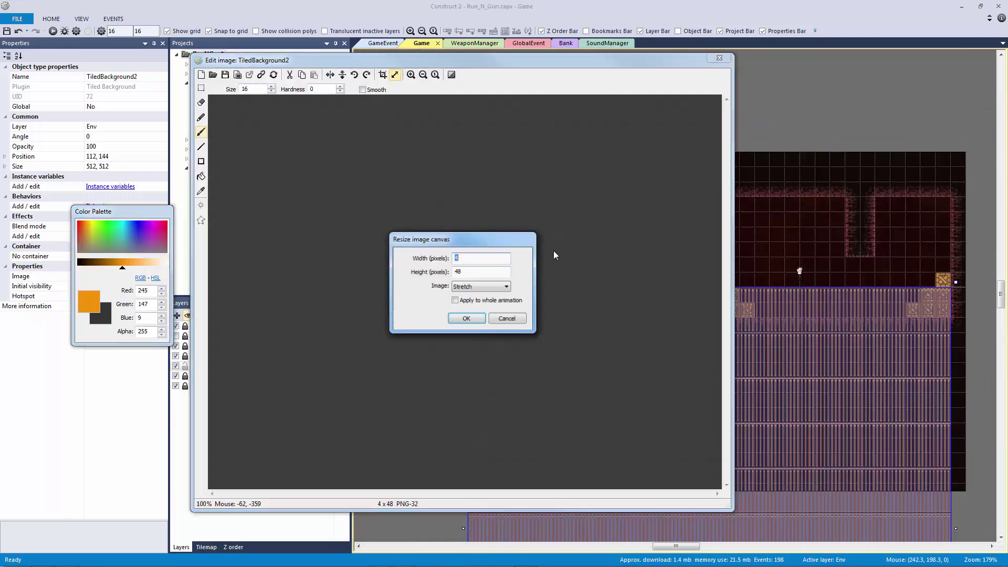
left_click(507, 319)
left_click(719, 58)
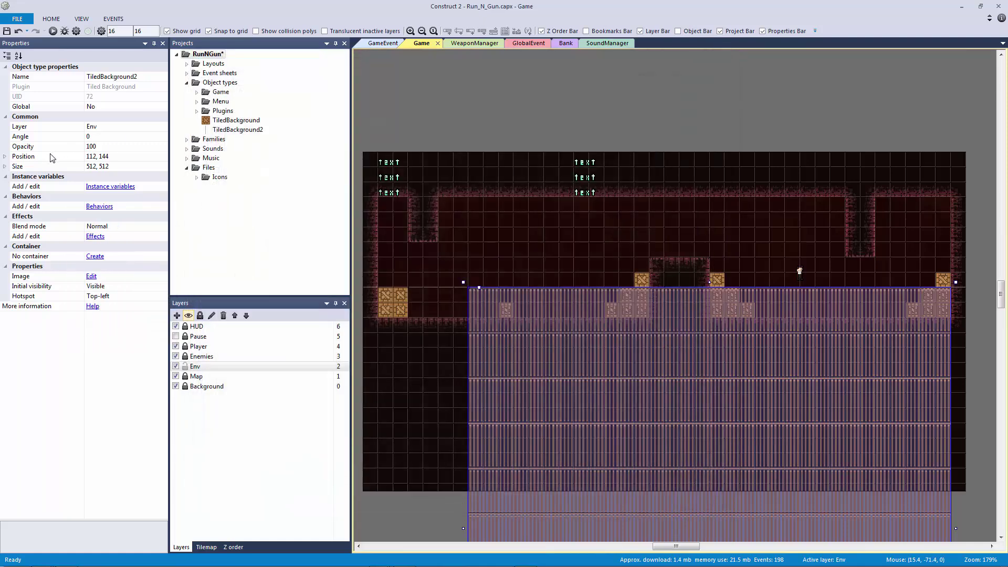
- Set the torch tiled background's size to 4 by 48
double_click(12, 166)
left_click(113, 176)
type("4")
key("Tab")
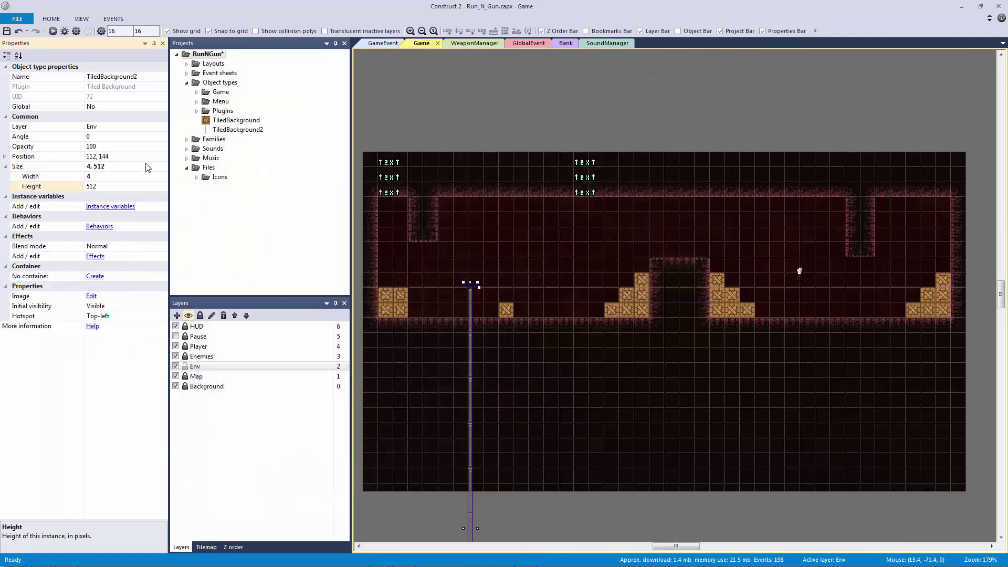
type("48")
key("Return")
left_click(514, 160)
scroll(458, 257, "up", 5, "ctrl")
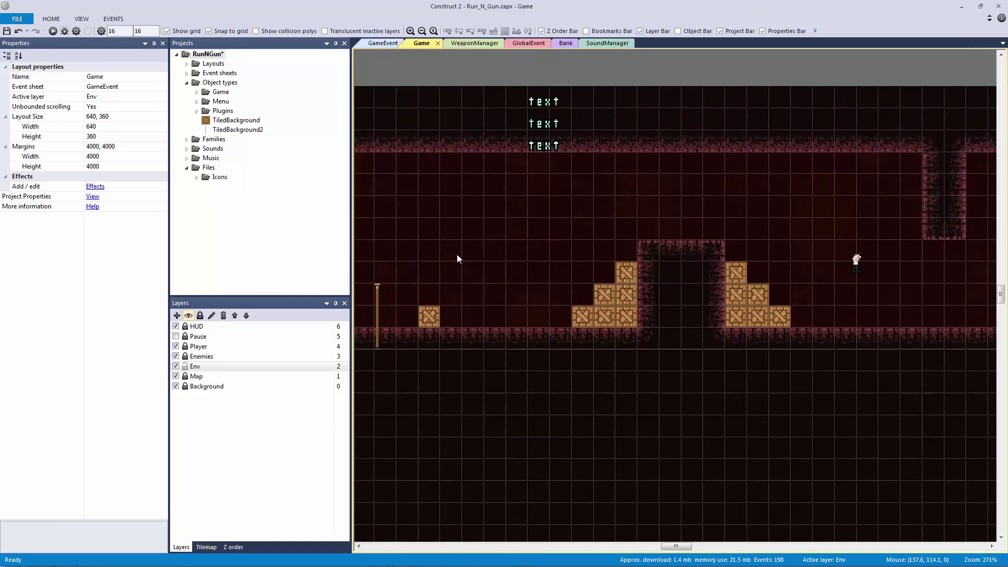
- Place a copy of the torch at position 528, 128, under the hanging wall column near the room's right end
left_click_drag(594, 307, 851, 276)
middle_click_drag(764, 276, 617, 268)
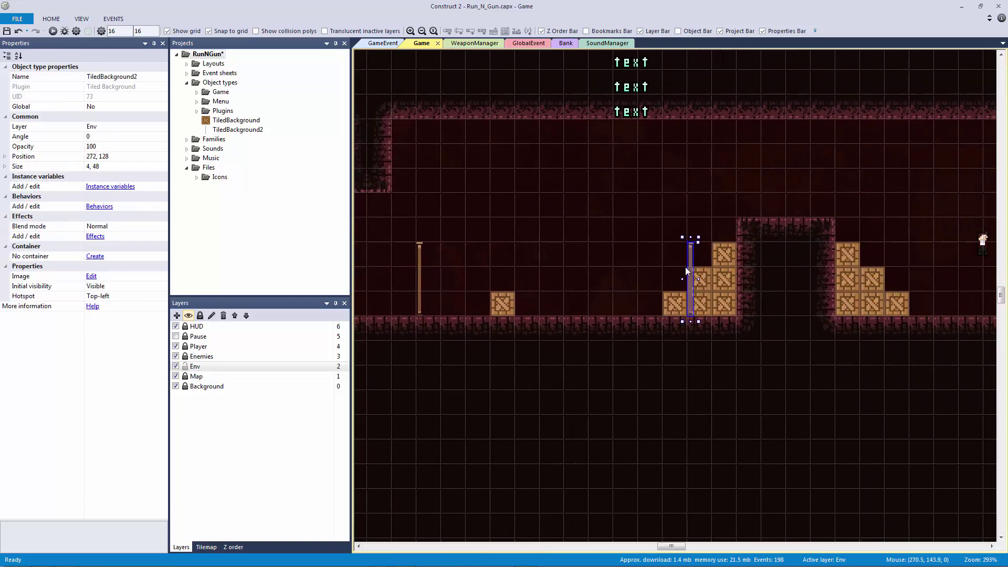
left_click_drag(690, 268, 907, 245)
middle_click_drag(906, 244, 580, 219)
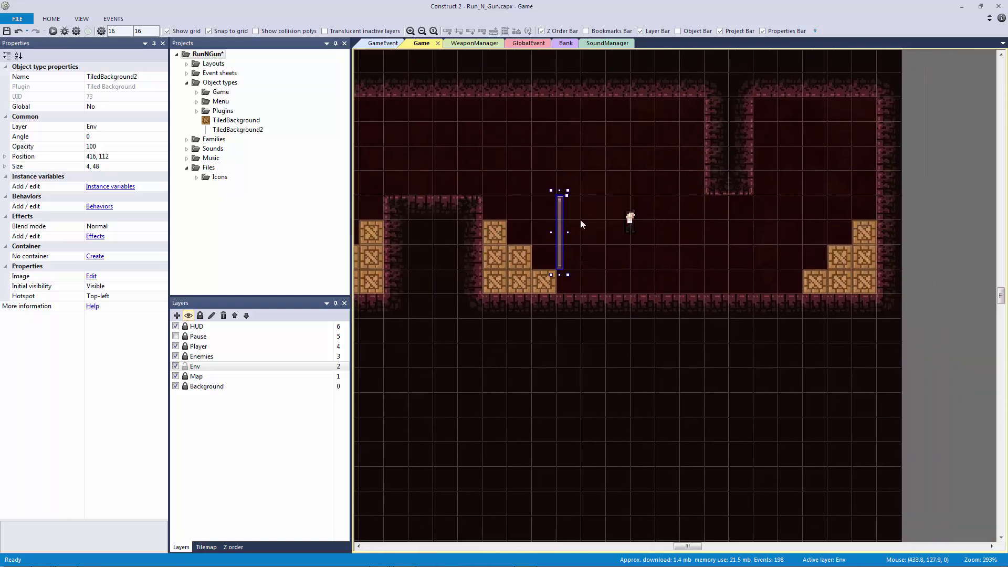
left_click_drag(560, 219, 732, 248)
scroll(731, 212, "down", 2, "ctrl")
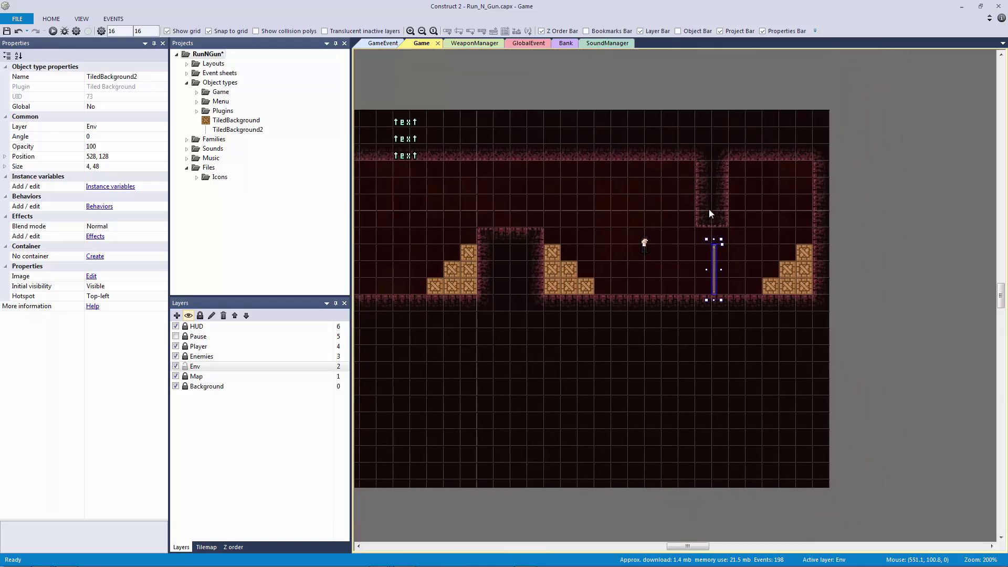
scroll(855, 207, "up", 4, "ctrl")
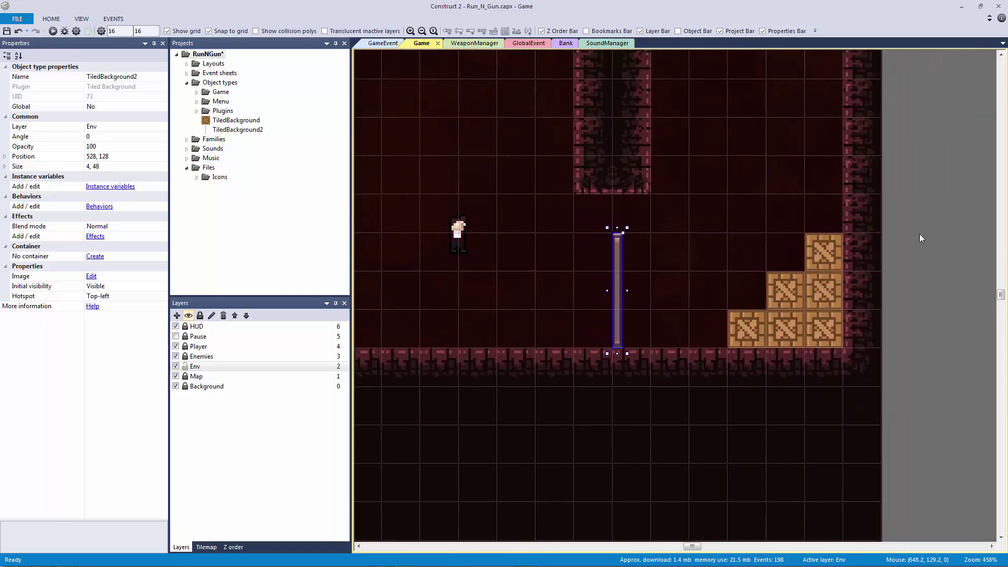
left_click(640, 237)
scroll(588, 289, "down", 2, "ctrl")
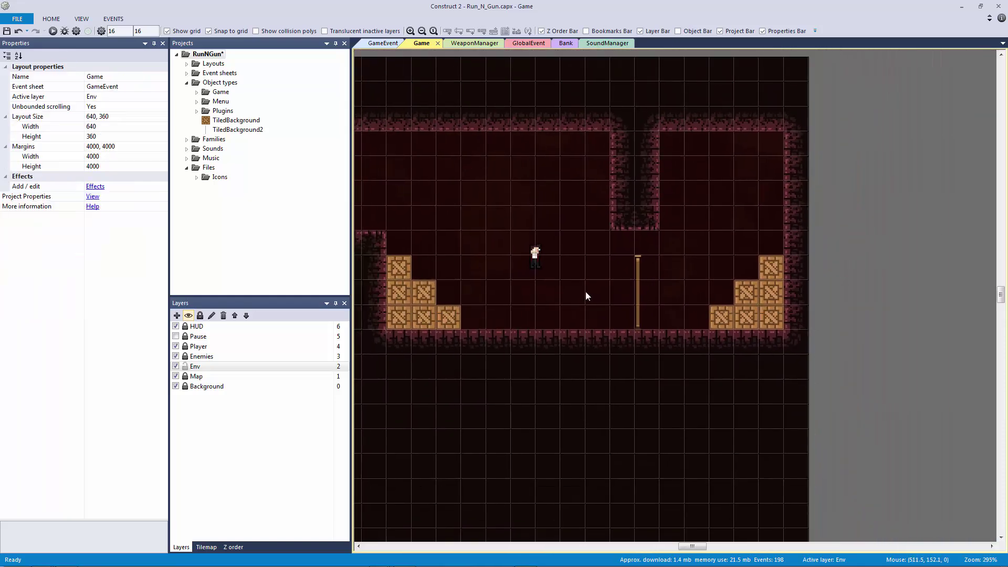
middle_click_drag(682, 291, 866, 294)
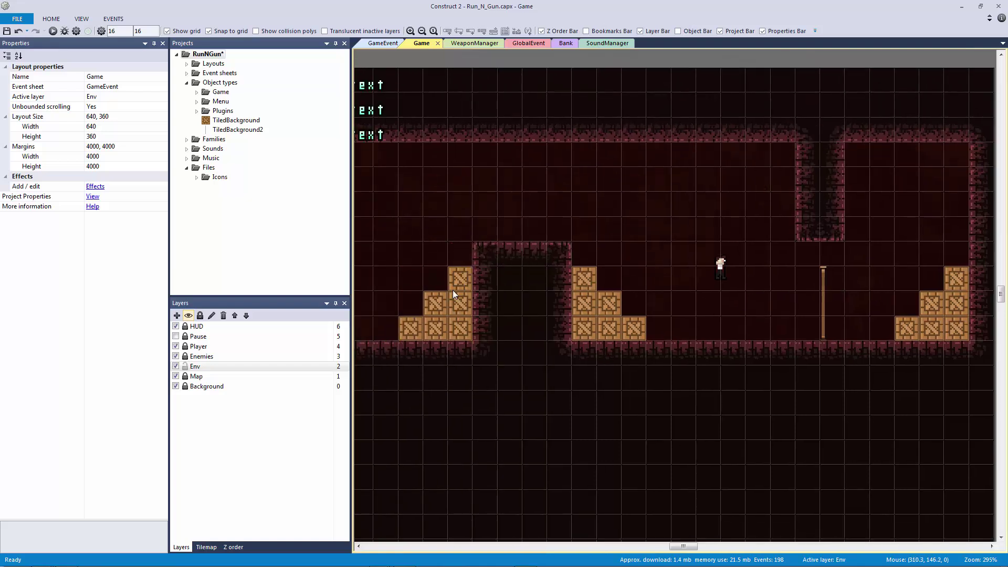
middle_click_drag(454, 293, 670, 291)
middle_click_drag(495, 292, 583, 292)
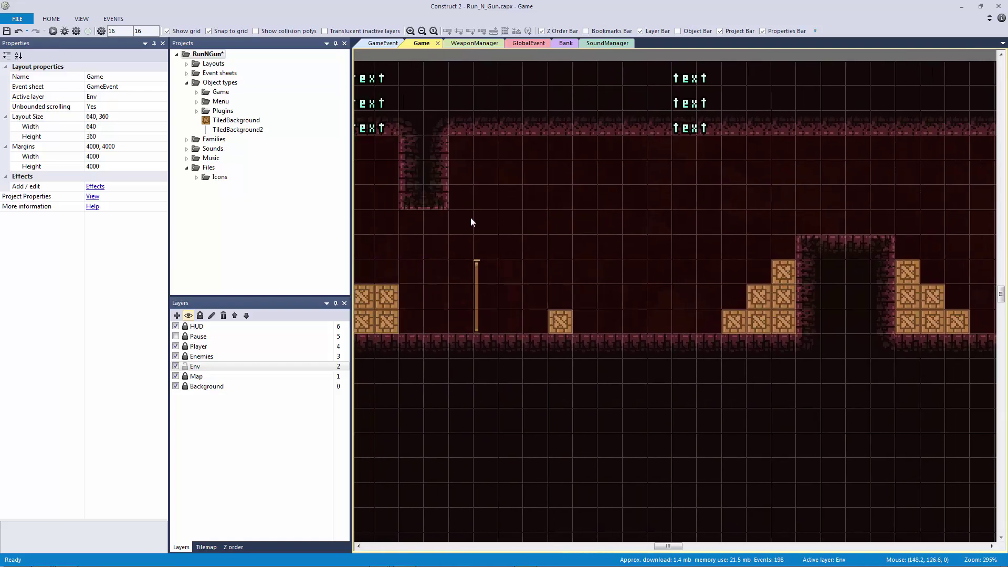
- Rename the crate's tiled background object as obj_crate
left_click(227, 121)
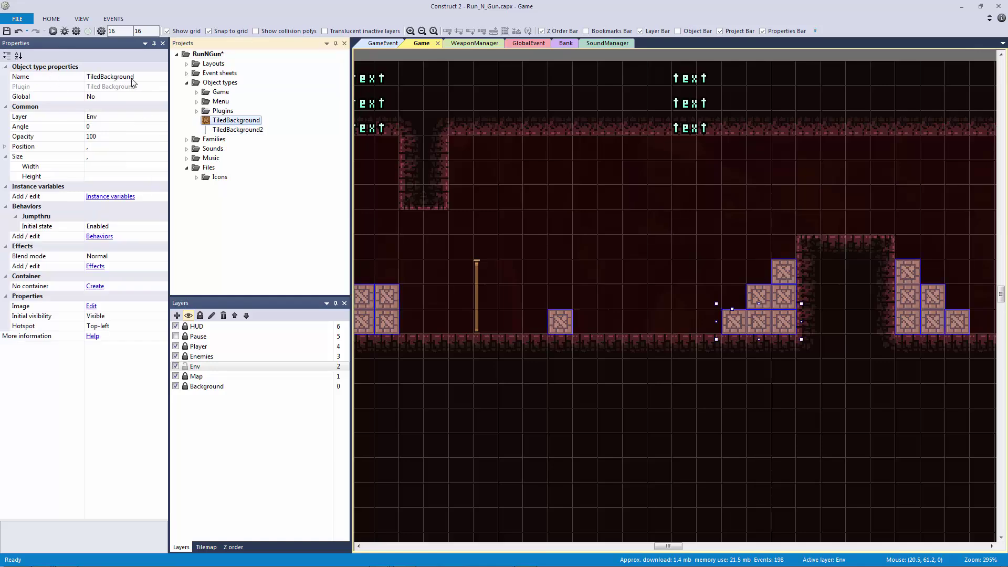
left_click(134, 78)
type("obj_c")
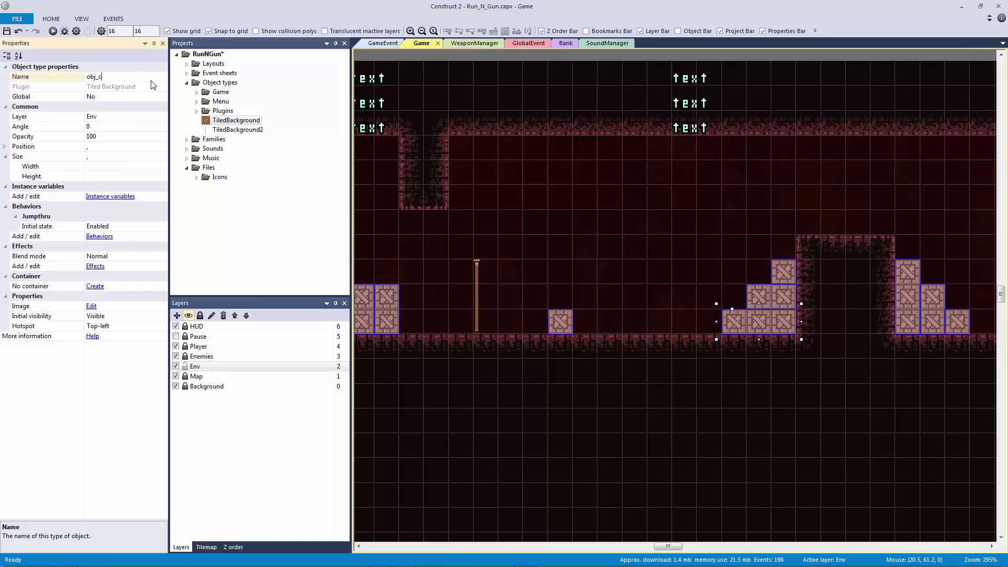
type("rate")
key("Return")
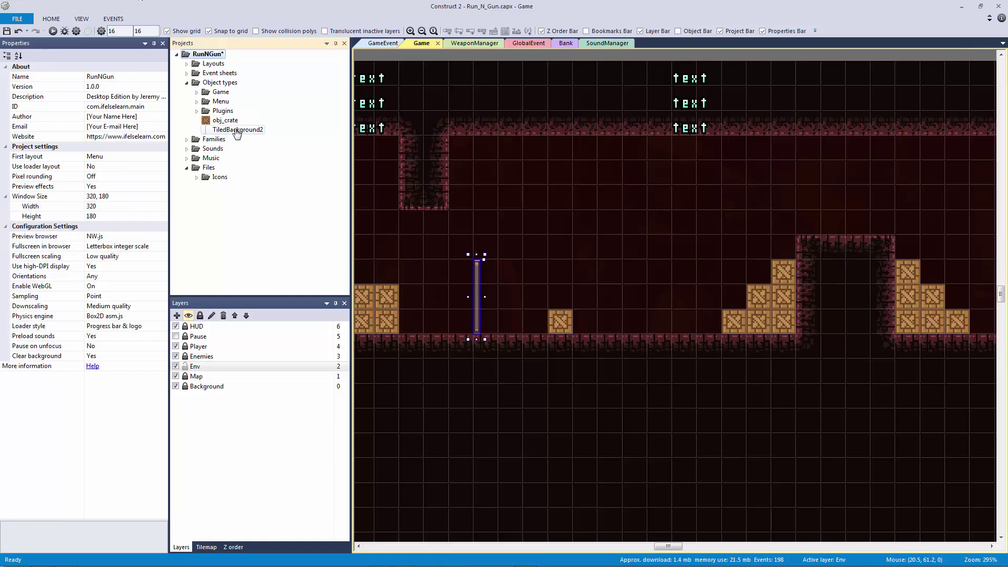
- Rename the torch's tiled background object as obj_torch
left_click(238, 130)
left_click(126, 77)
type("io")
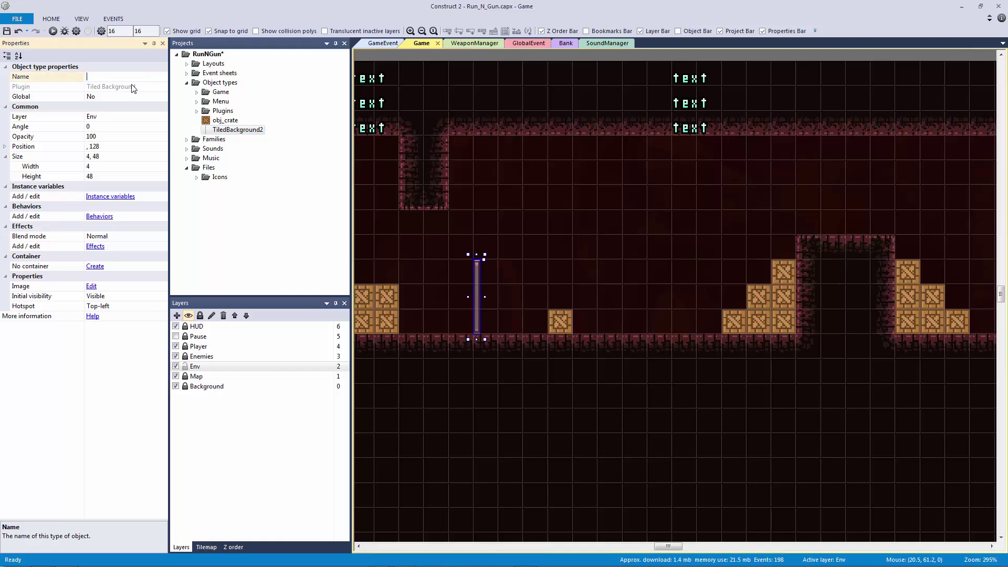
type("ch")
key("Return")
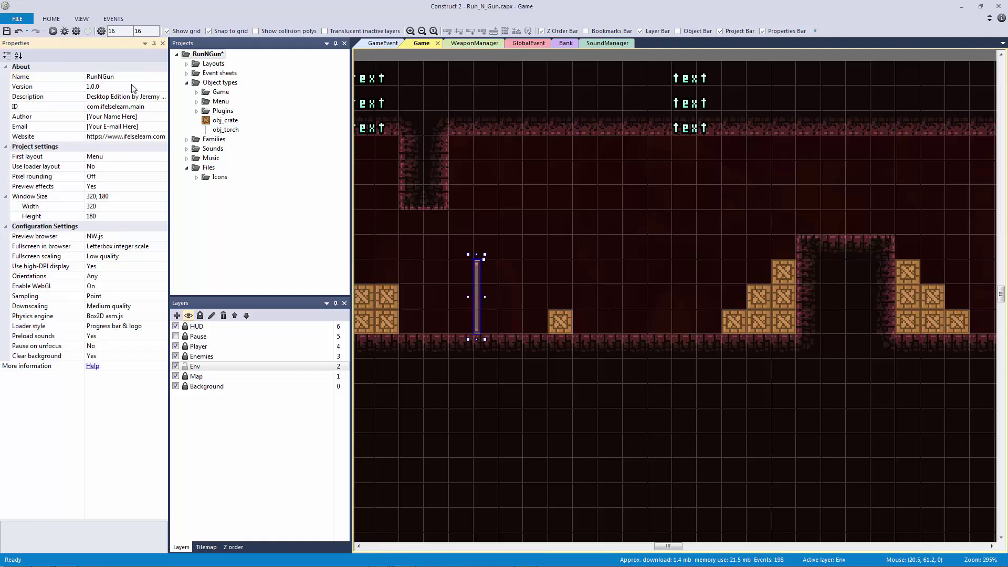
left_click(492, 215)
- Insert a new Sprite object on the Env layer just above the left torch
scroll(526, 242, "down", 3, "ctrl")
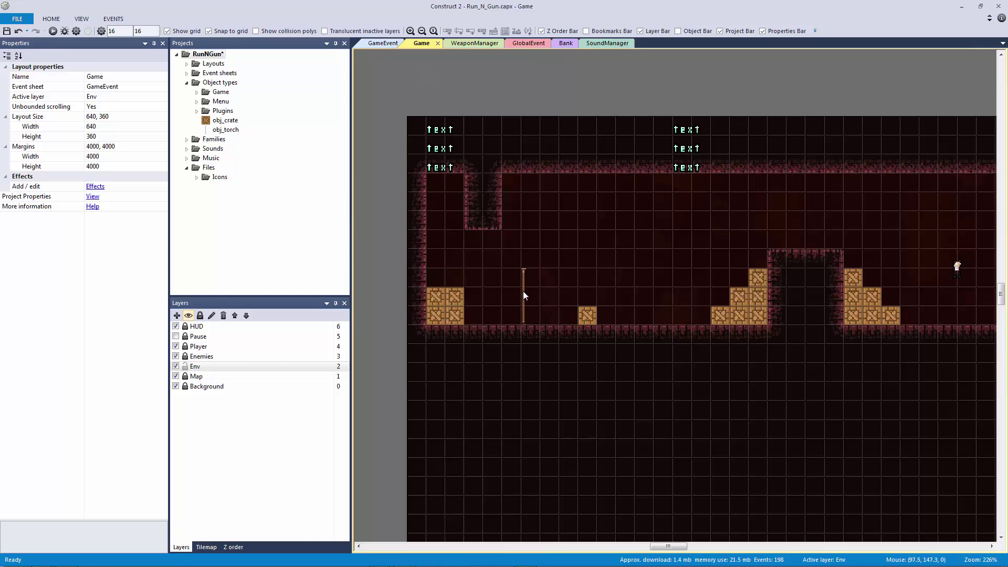
double_click(396, 249)
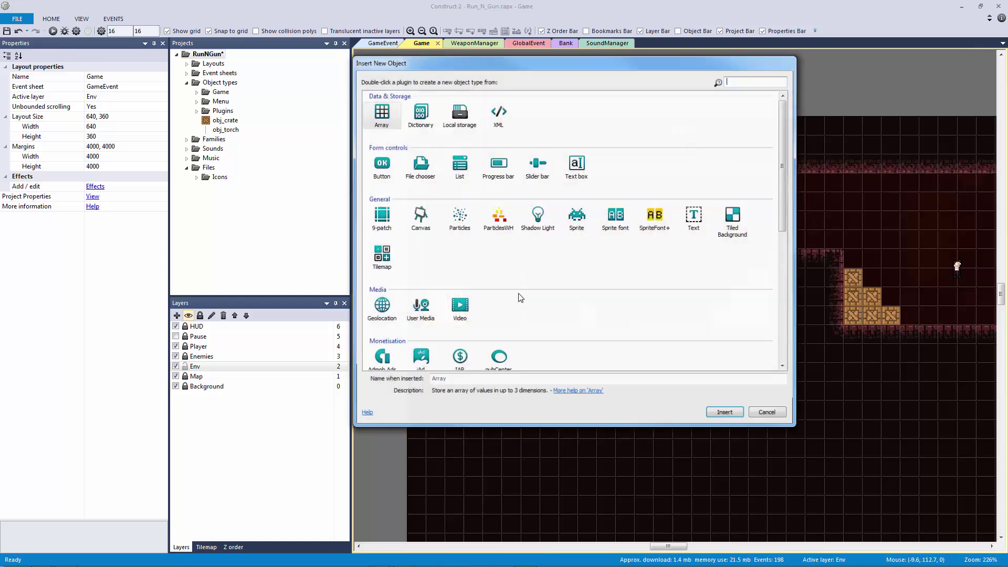
double_click(580, 220)
left_click(512, 256)
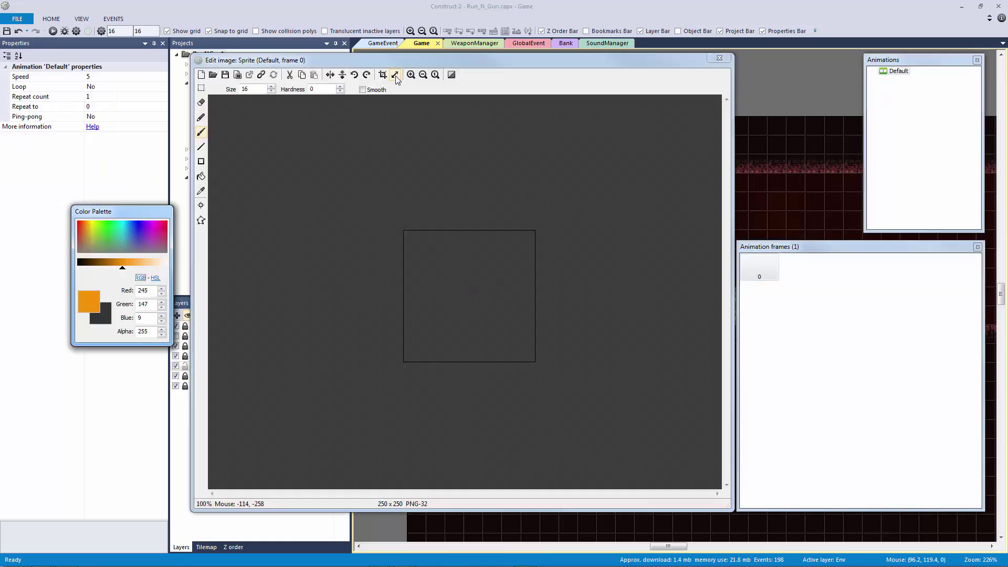
- Resize the new sprite's image canvas to 16 by 16
left_click(395, 74)
type("16")
key("Tab")
type("16")
key("Return")
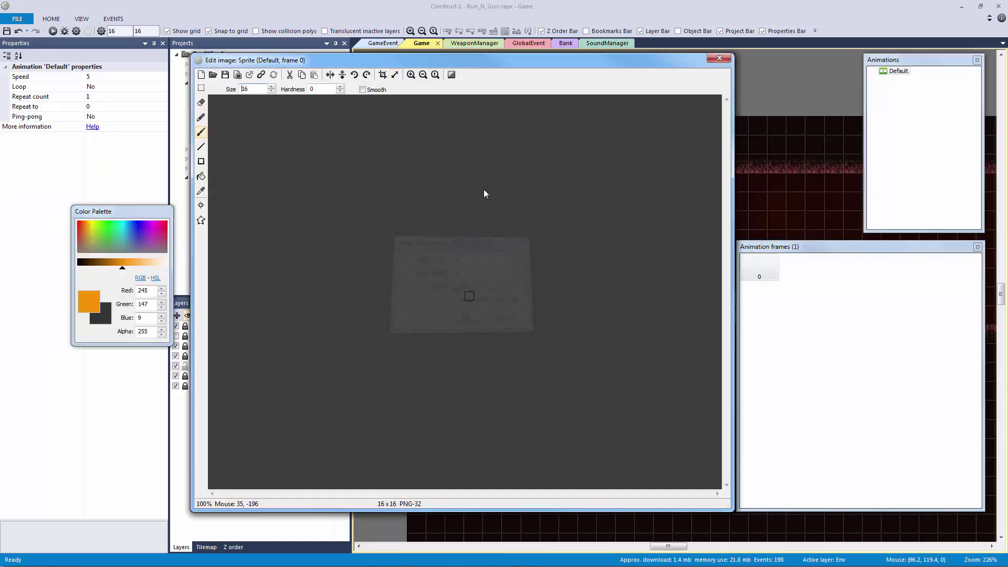
scroll(484, 191, "up", 2)
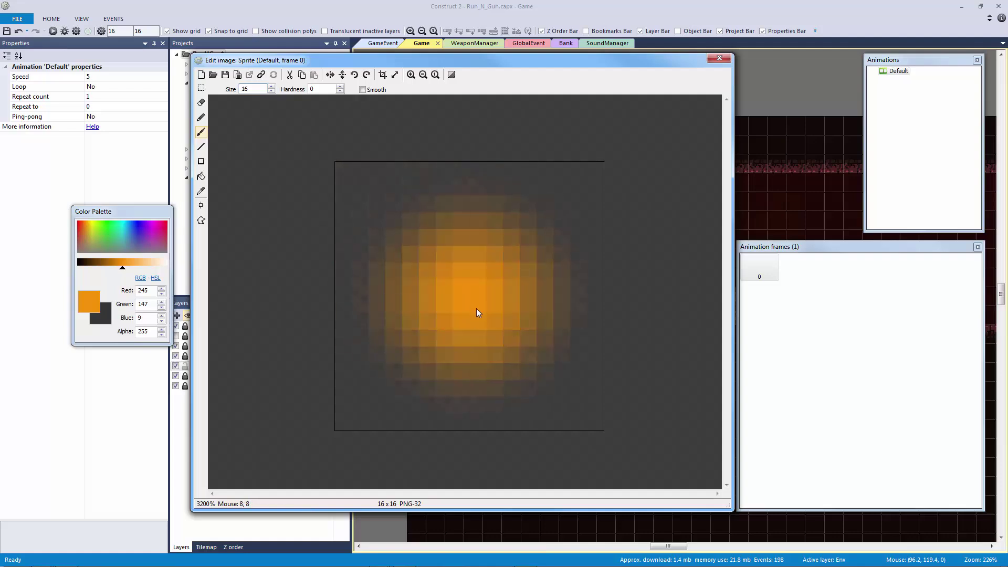
- Resize the sprite's image canvas to 32 by 32
left_click(394, 75)
type("32")
key("Tab")
type("32")
key("Return")
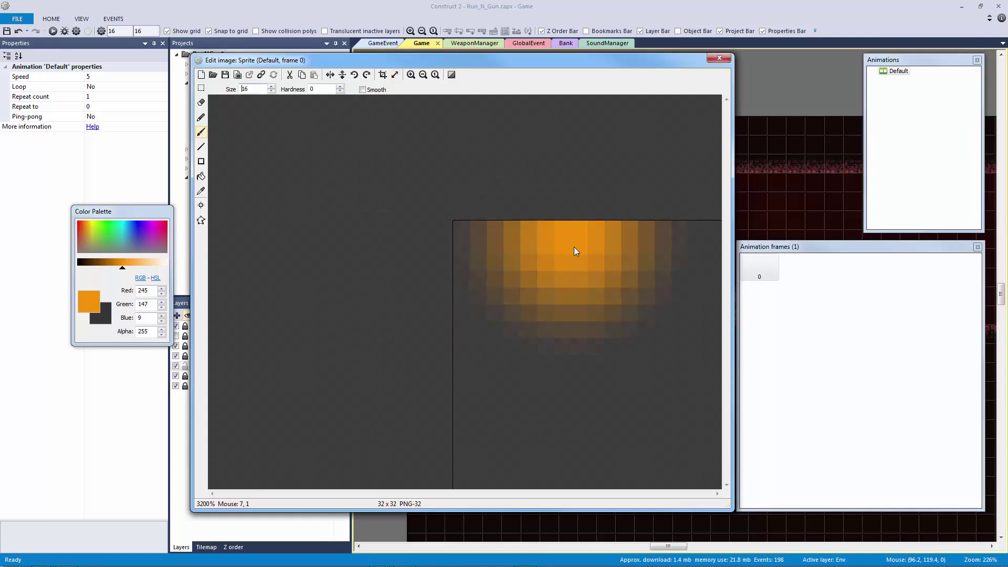
- Paint one soft orange glow at the canvas centre with a size 32, hardness 0 brush, and finish editing the image
scroll(574, 247, "down", 4, "ctrl")
scroll(531, 268, "up", 2, "ctrl")
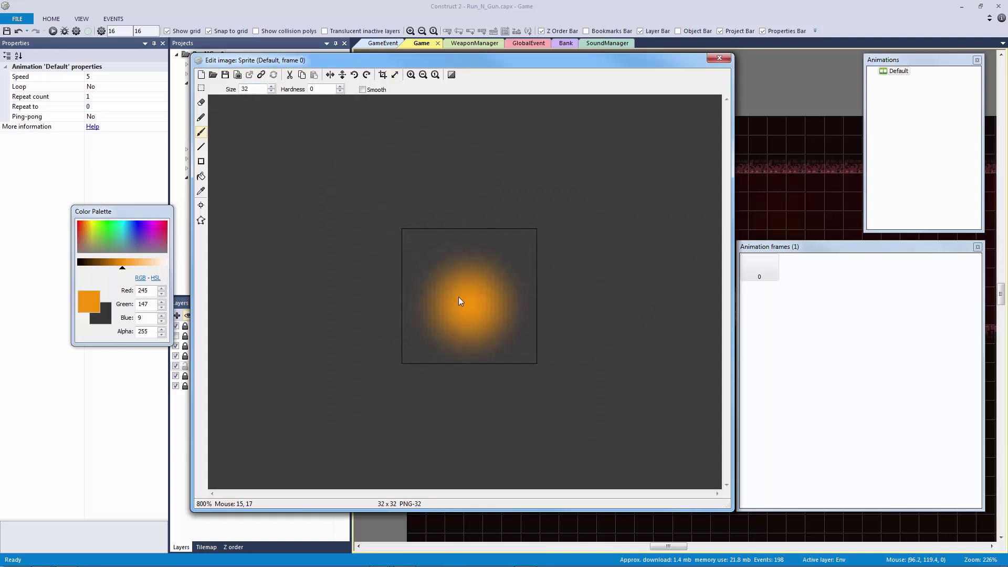
left_click(471, 297)
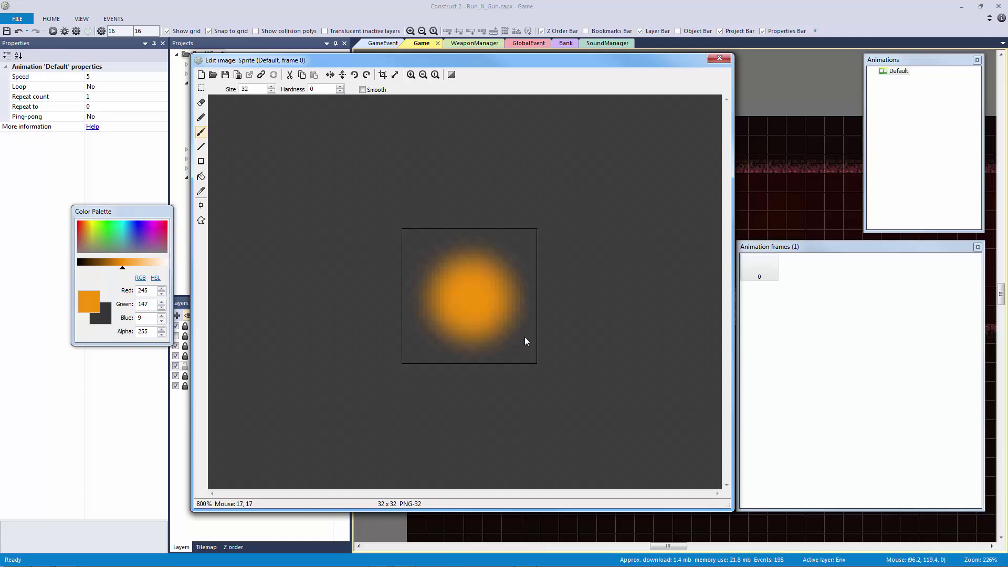
left_click(719, 58)
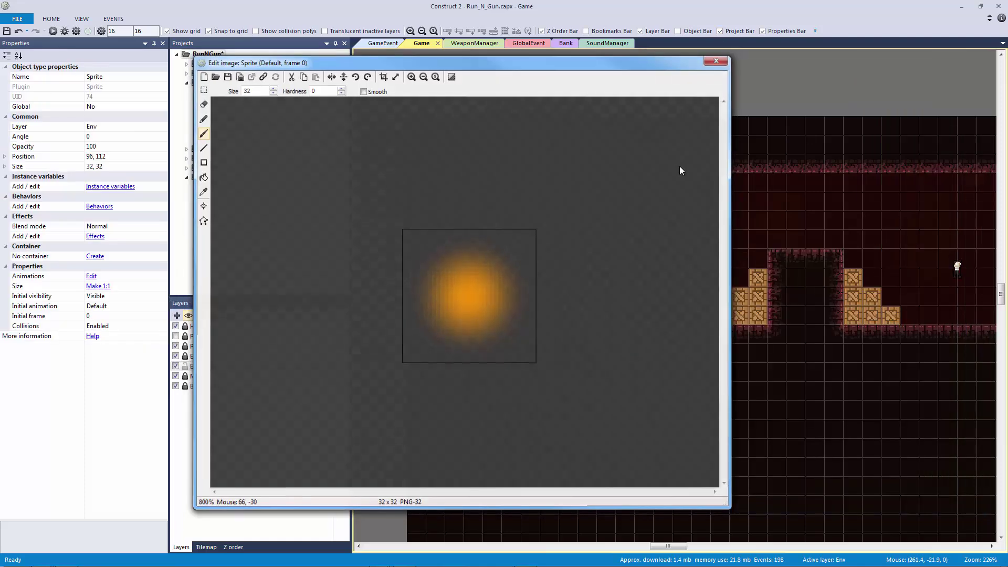
- Rename the glow sprite as obj_torch_halo
scroll(646, 265, "up", 2, "ctrl")
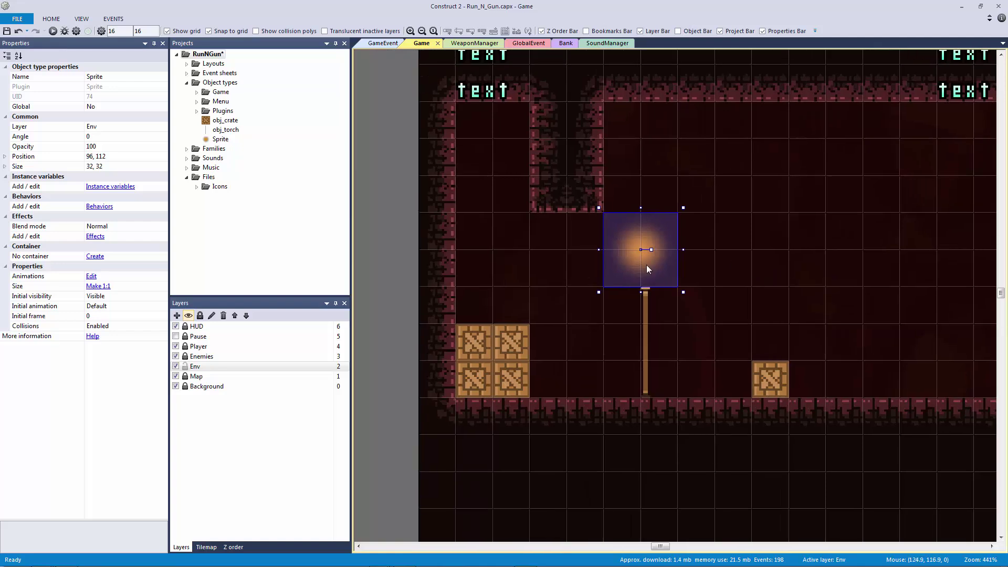
left_click(120, 77)
type("obj_torch_")
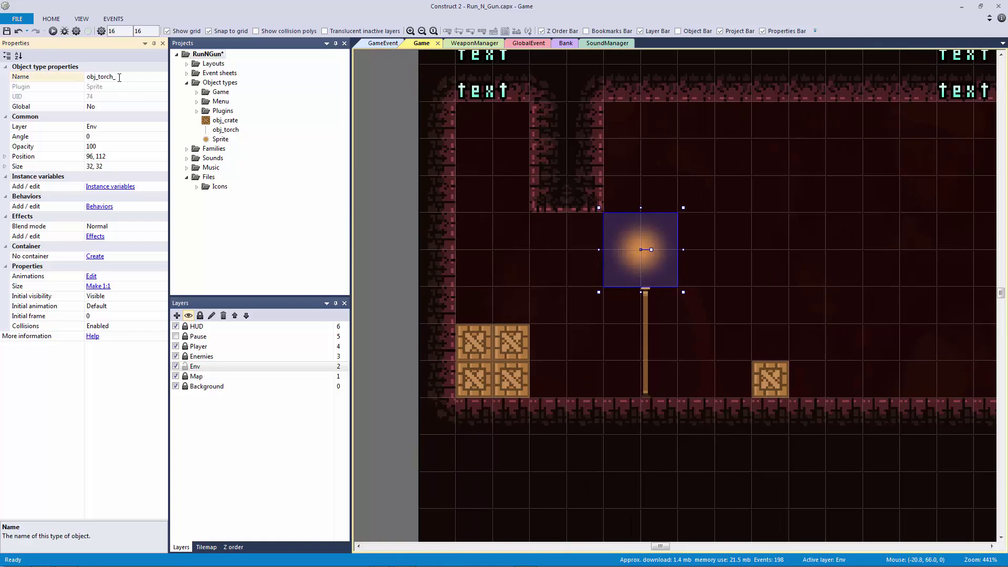
type("halo")
key("Return")
- Move the halo sprite to position 98, 128 so it is centred on the top of the left torch
left_click(583, 246)
mouse_move(647, 256)
left_mouse_down()
mouse_move(658, 282)
mouse_move(656, 266)
left_mouse_up()
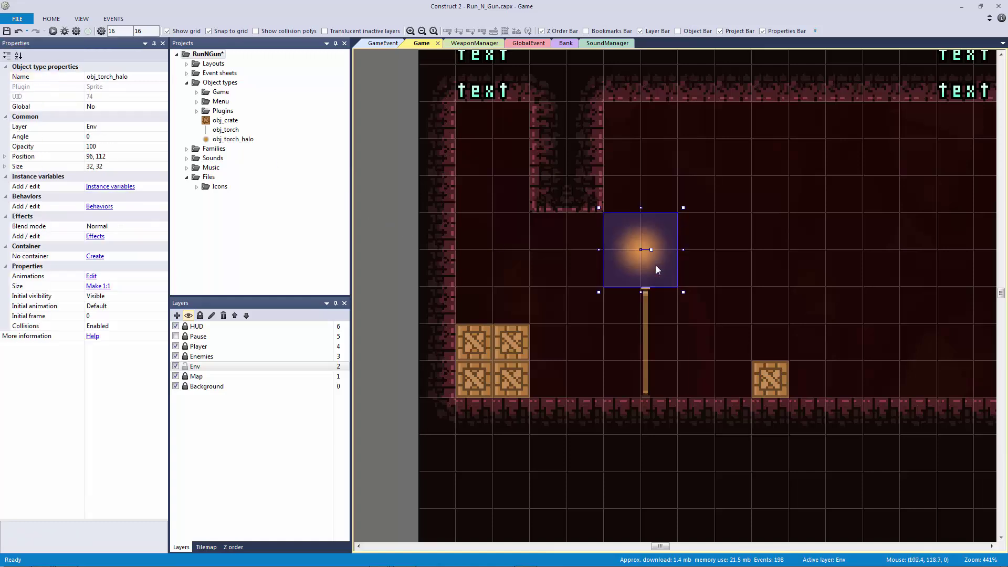
key("Right")
key("Right")
key("Right")
key("Right")
key("Down")
key("Down")
key("Down")
key("Down")
key("Down")
key("Down")
key("Down")
key("Down")
key("Down")
key("Down")
key("Down")
key("Down")
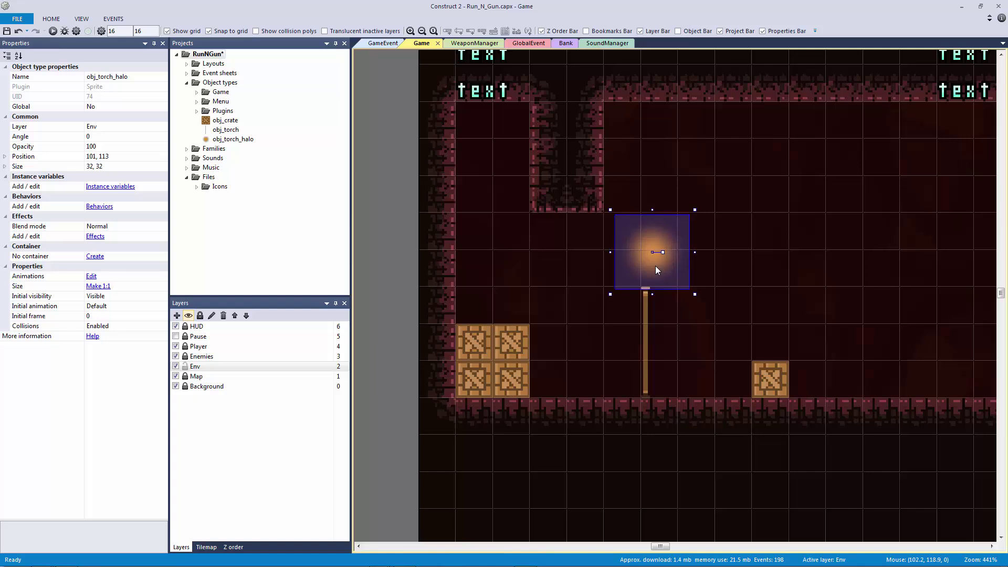
key("Left")
key("Left")
key("Down")
key("Down")
key("Right")
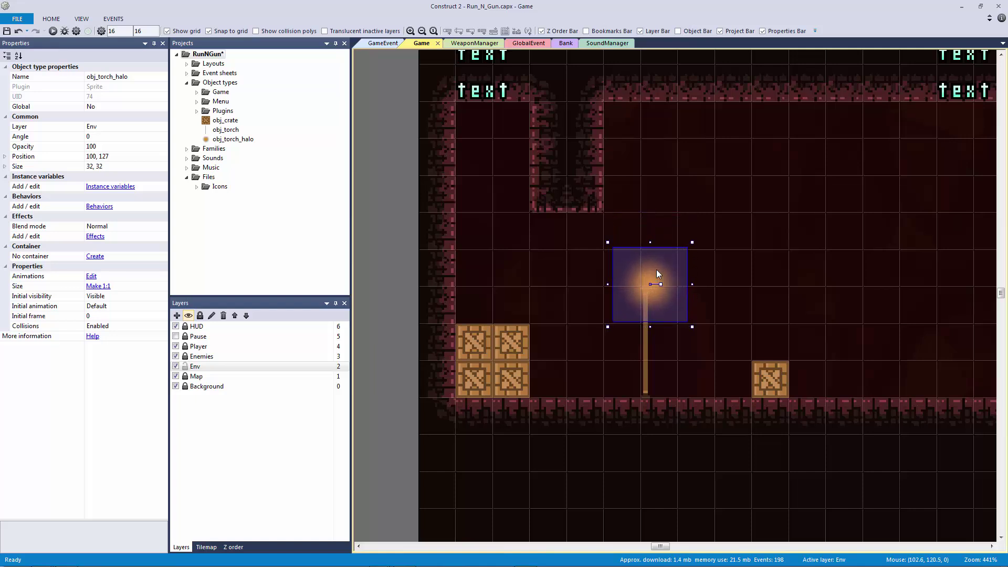
key("Down")
key("Down")
key("Left")
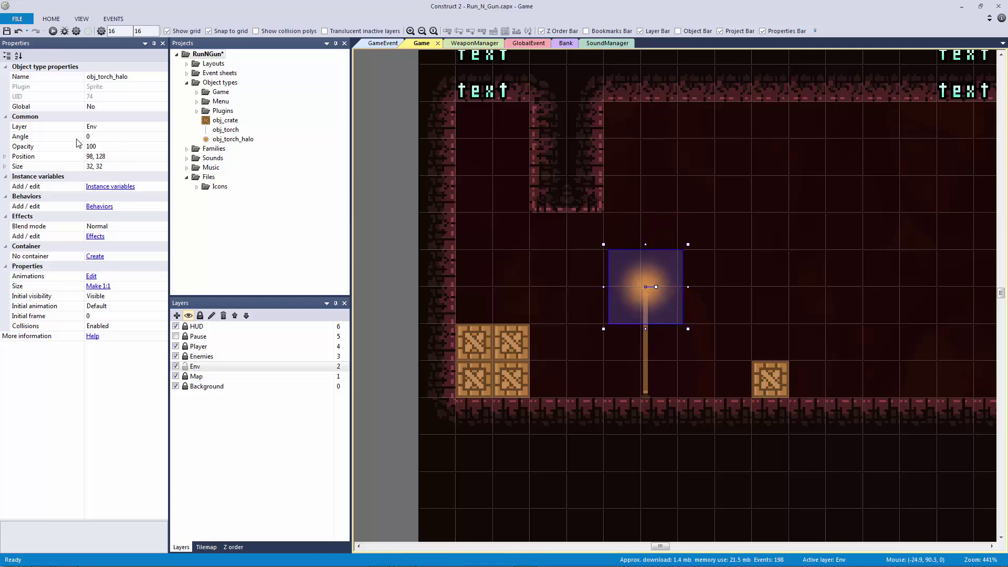
- Set the halo sprite's opacity to 50
left_click(125, 149)
type("50")
key("Return")
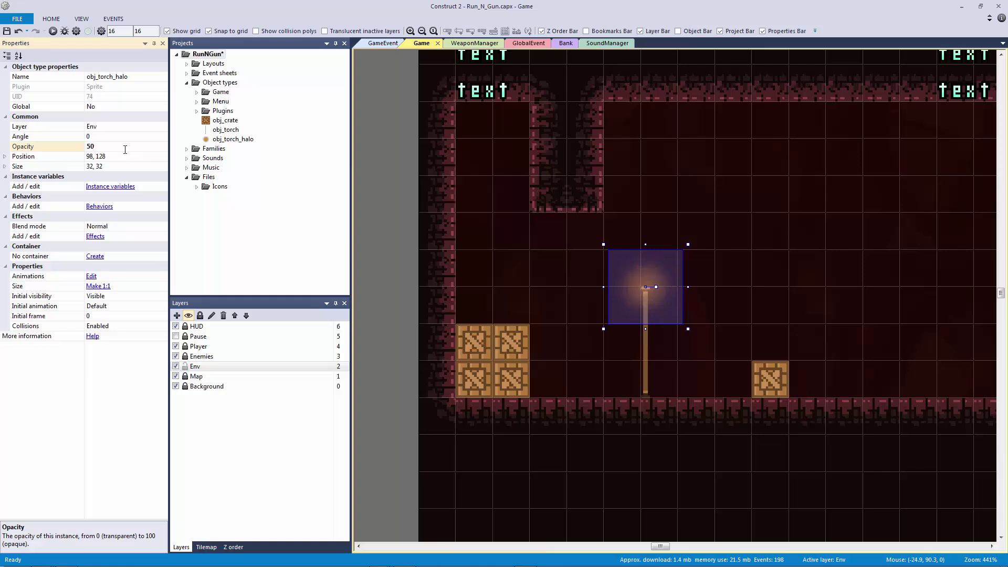
left_click(95, 236)
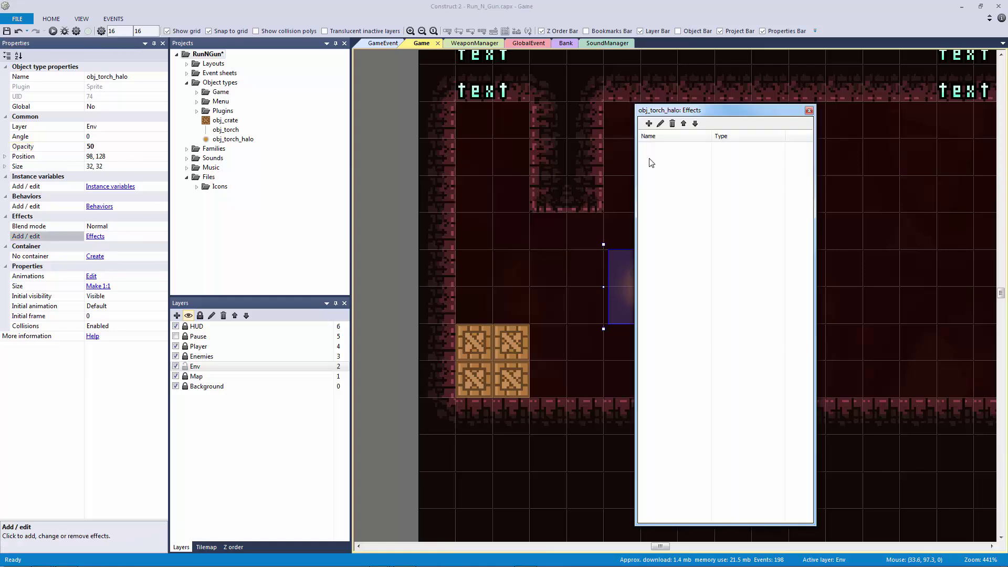
left_click(808, 112)
- Add the Sine behavior to obj_torch_halo
left_click(98, 206)
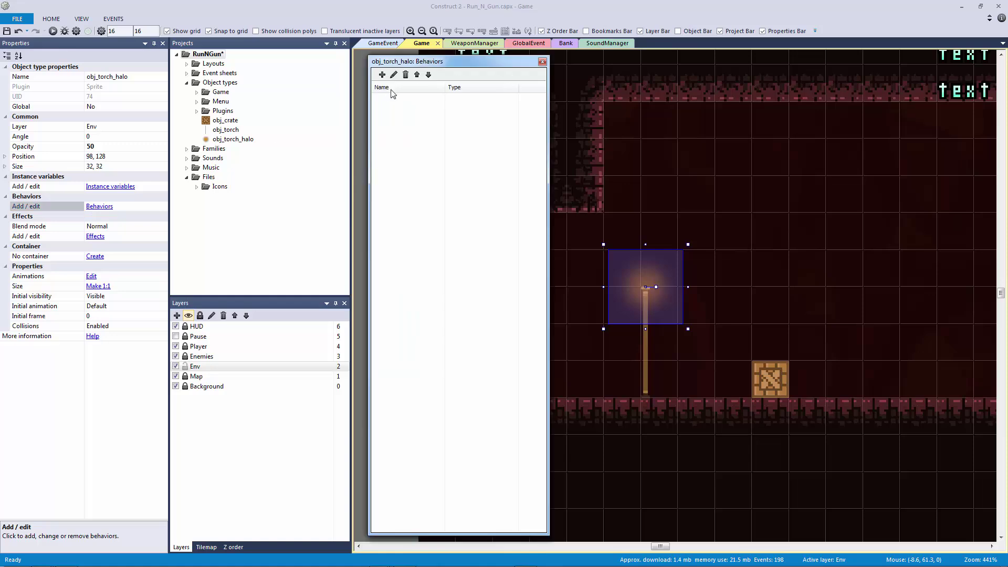
double_click(526, 159)
type("sine")
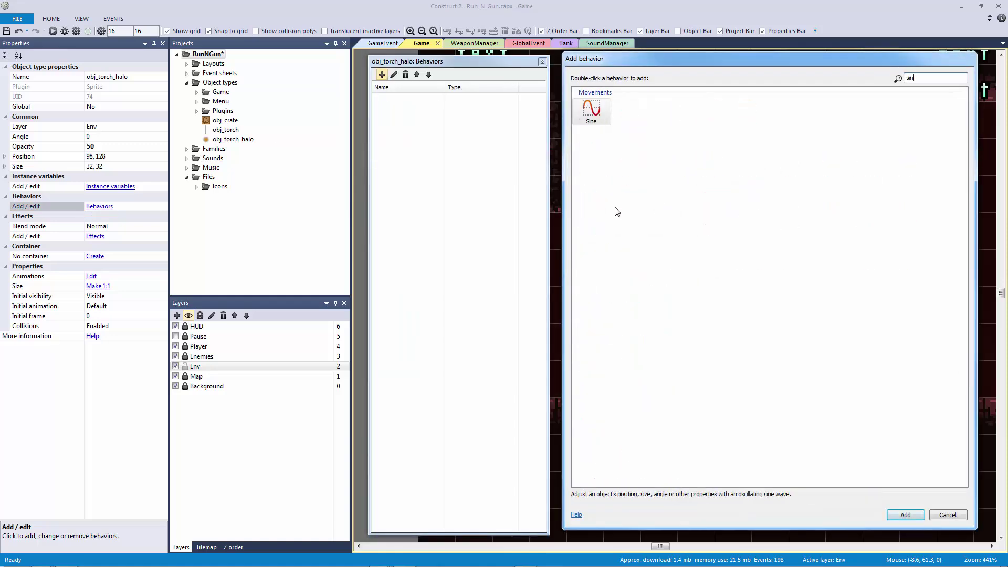
key("Return")
left_click(543, 62)
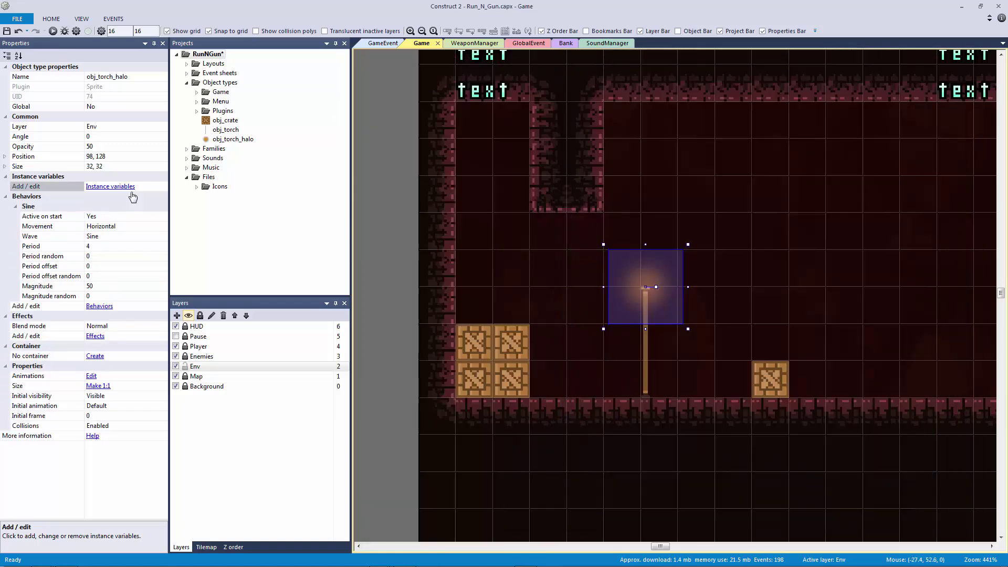
- Set the halo's Sine movement to Opacity
left_click(161, 226)
left_click(162, 226)
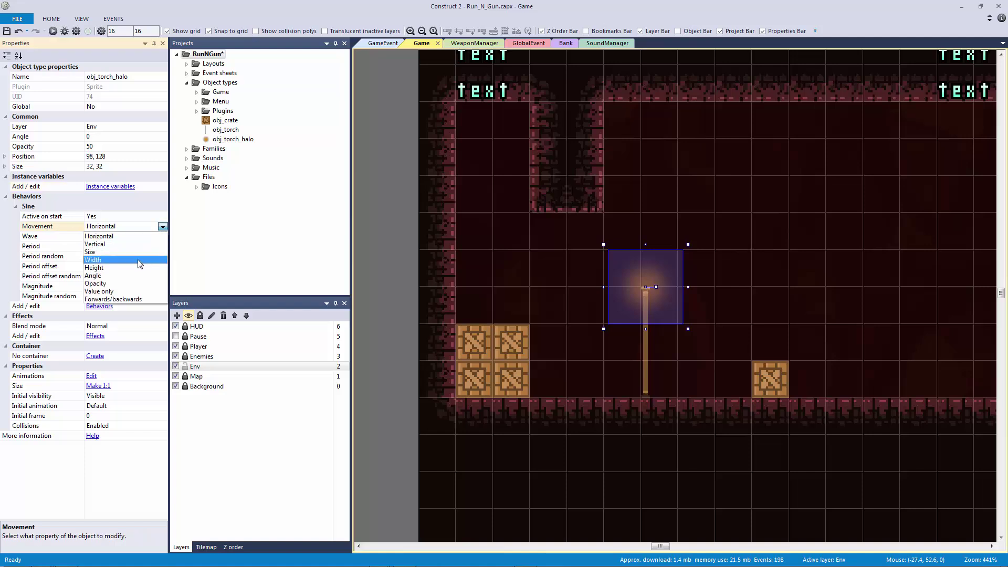
left_click(131, 287)
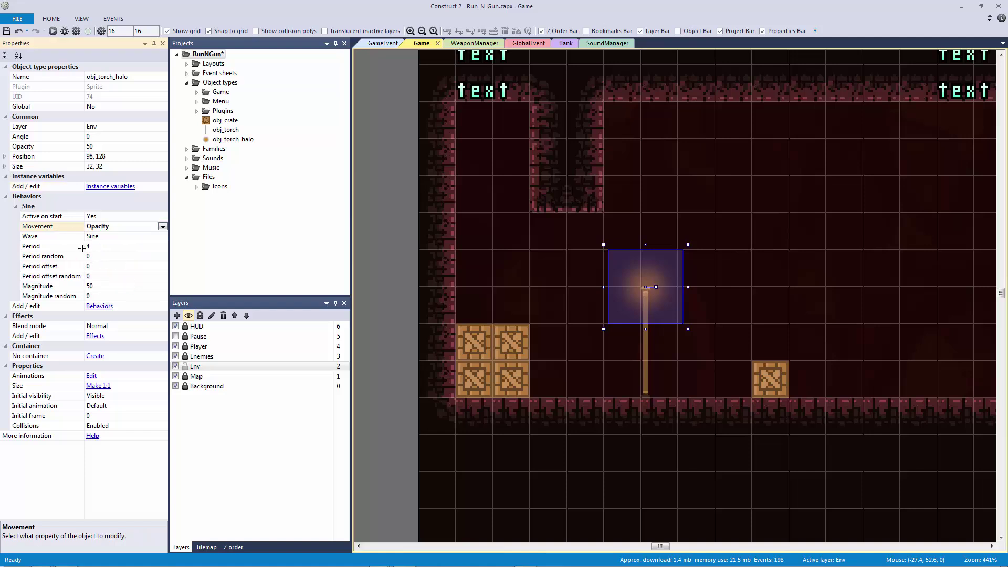
left_click(62, 242)
left_click(101, 250)
left_click(107, 284)
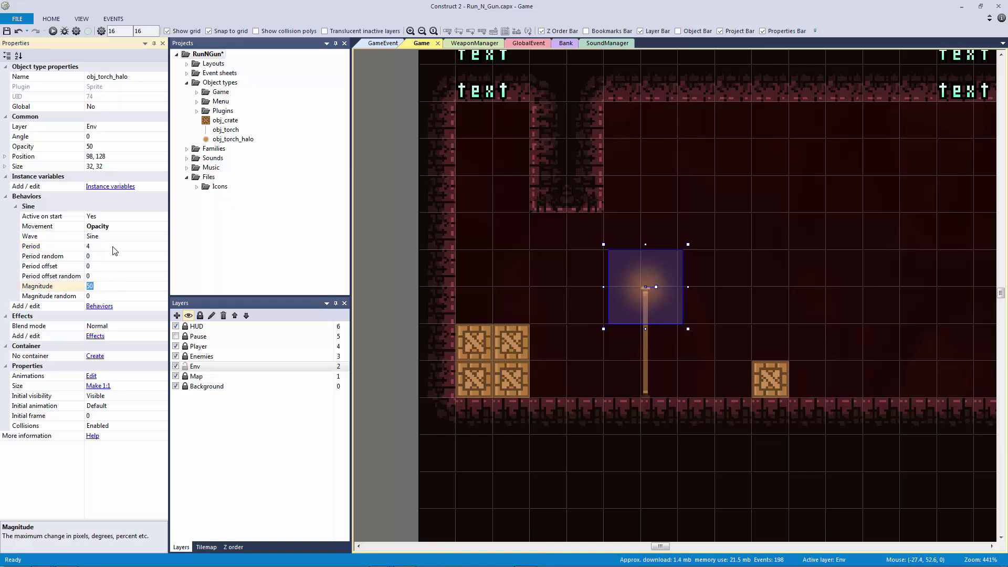
left_click(490, 231)
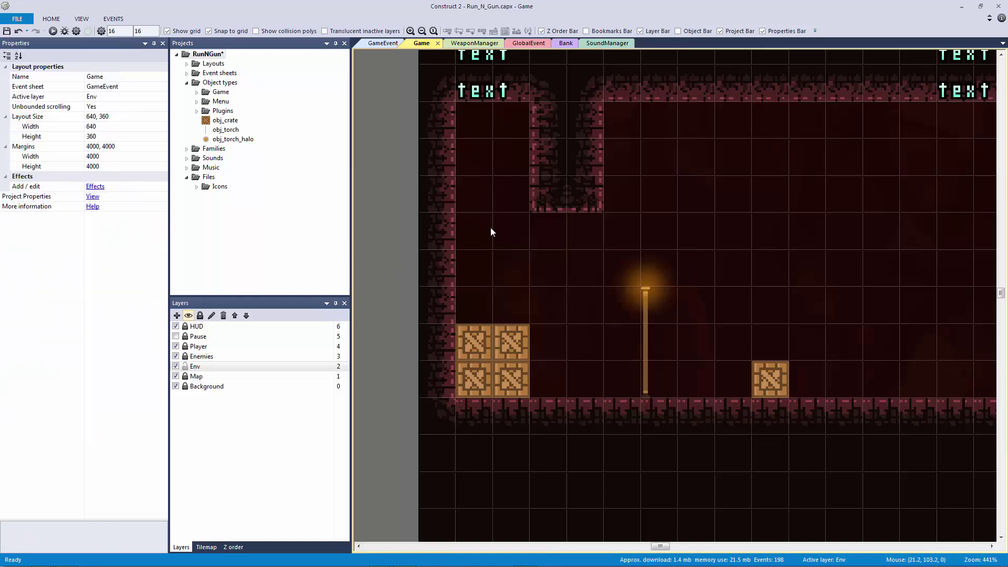
left_click(654, 281)
left_click(389, 96)
- Save the project and preview the game, walking the player to the left torch to check its pulsing halo, and close the preview
key("ctrl+s")
left_click(53, 31)
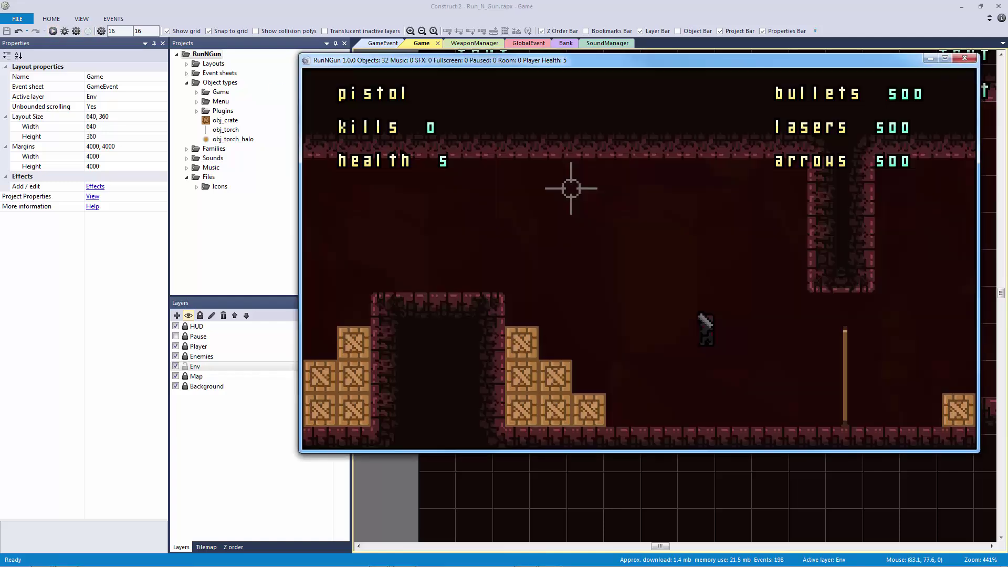
key("a")
key("w")
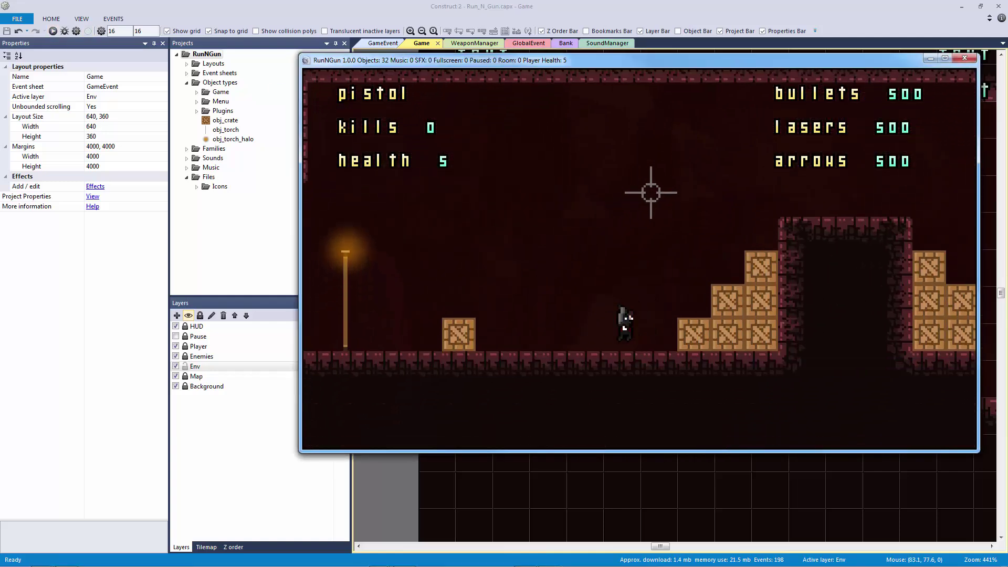
key("a")
key("d")
key("a")
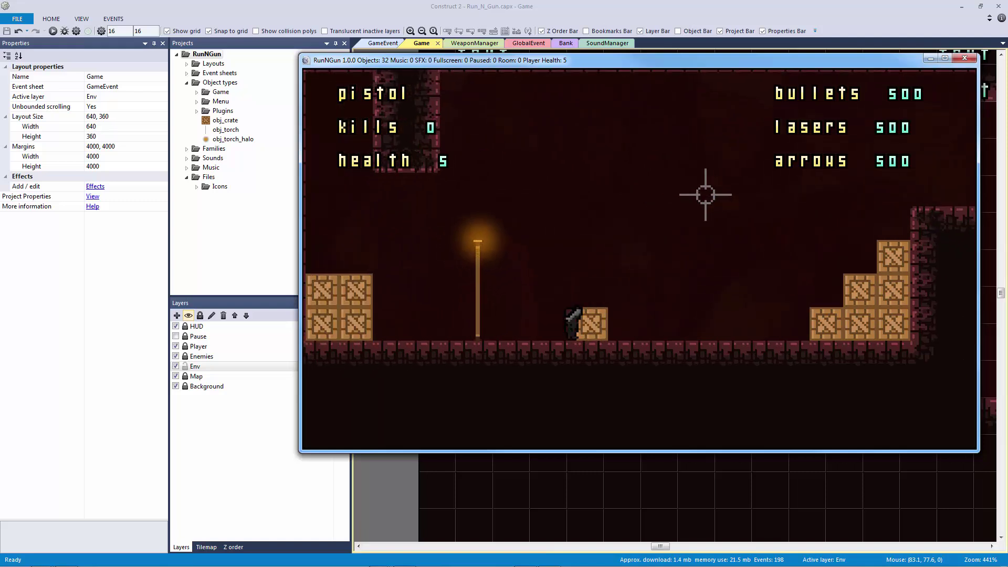
key("Left")
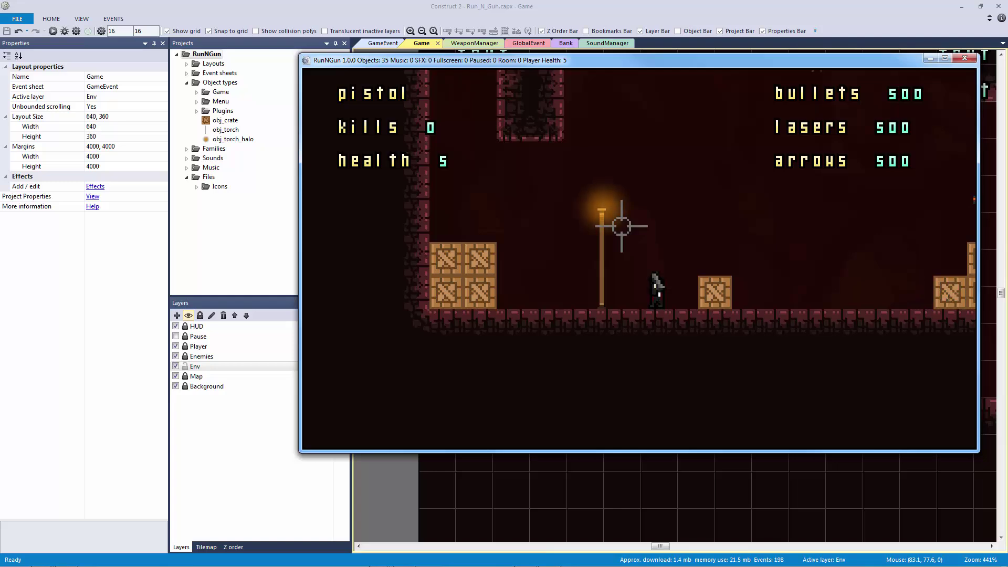
left_click(965, 61)
- Set the torch halo's Sine magnitude to 10 and its period to 8
left_click(649, 279)
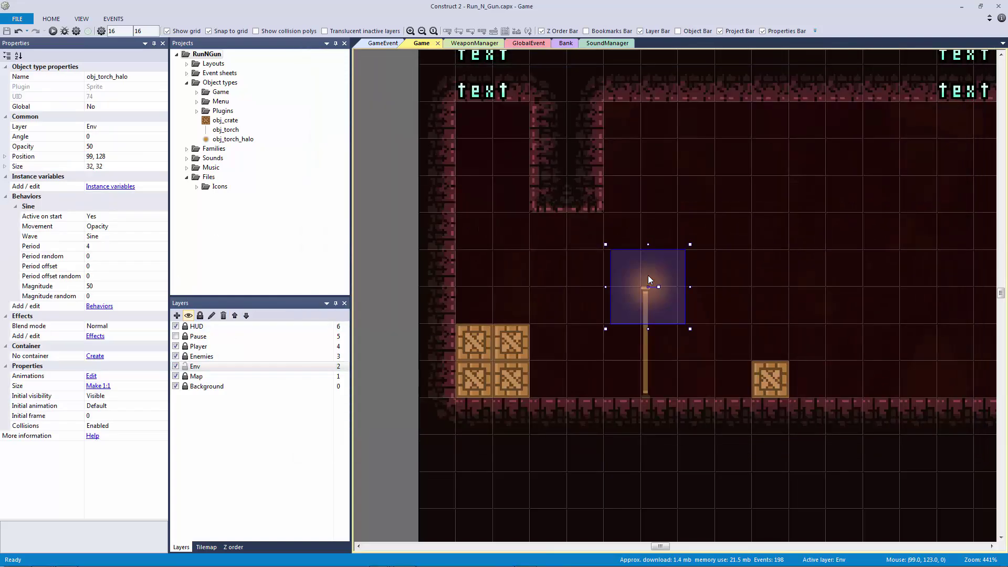
left_click(103, 287)
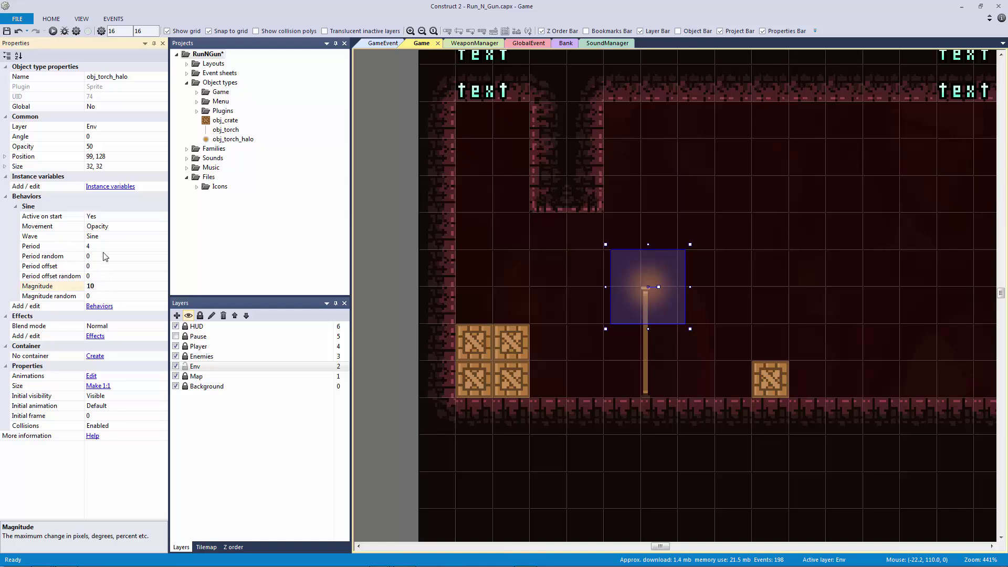
left_click(119, 246)
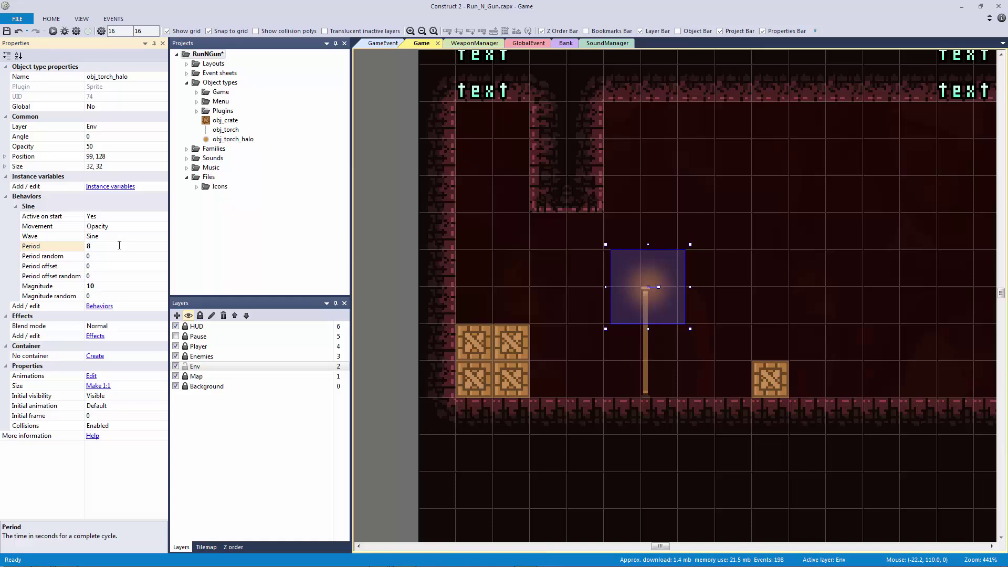
- Try an opacity of 25 on the torch halo and set it back to 50
left_click_drag(627, 277, 625, 277)
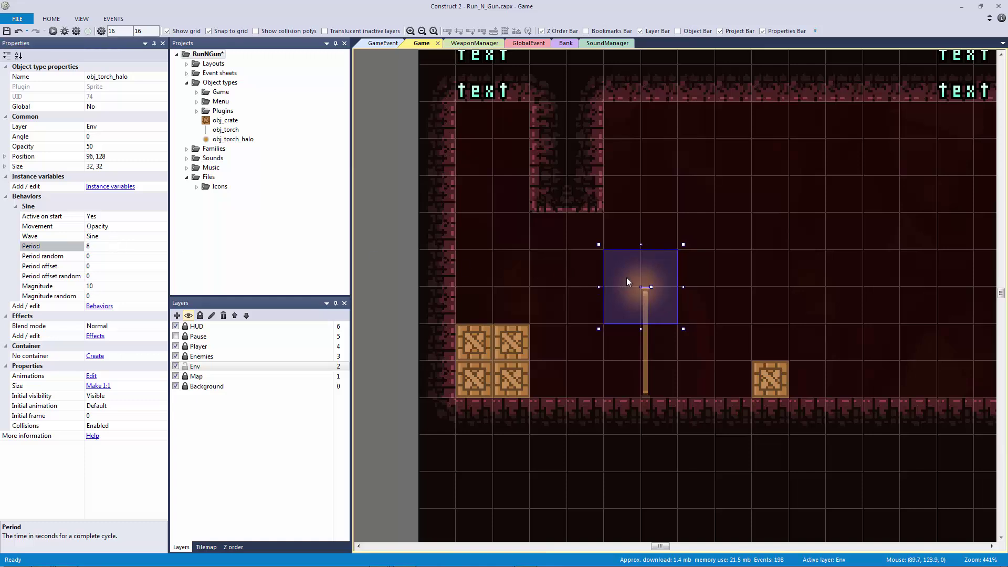
left_click(108, 147)
type("2")
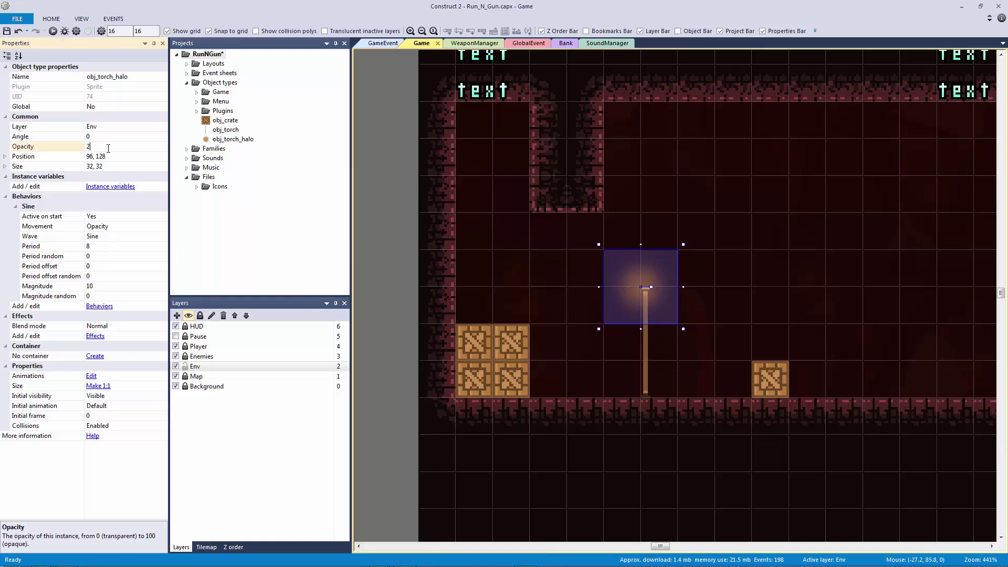
type("5")
key("Return")
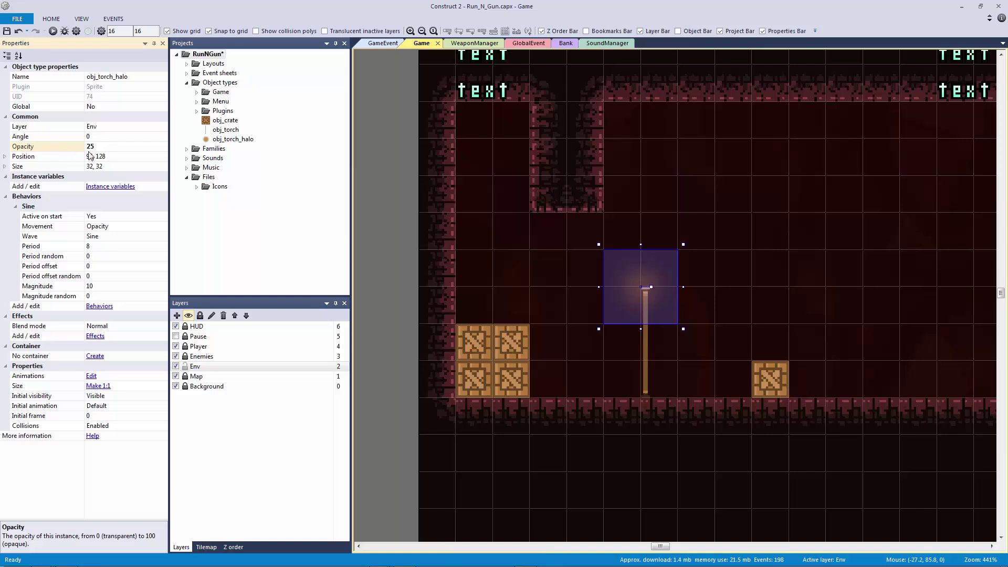
left_click(101, 149)
type("50")
key("Return")
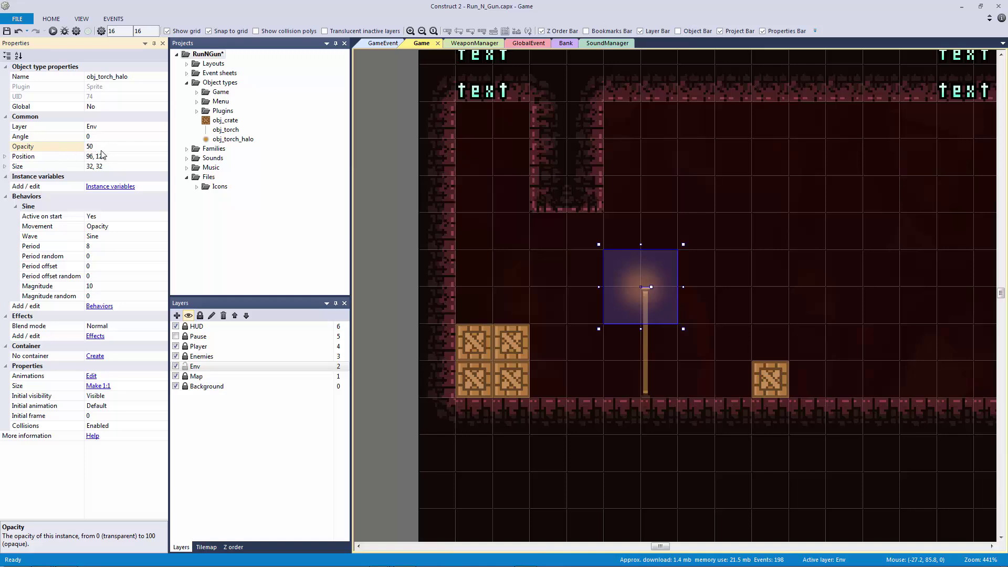
- Nudge the halo sprite to position 98, 128 so it is centred on the left torch
double_click(102, 156)
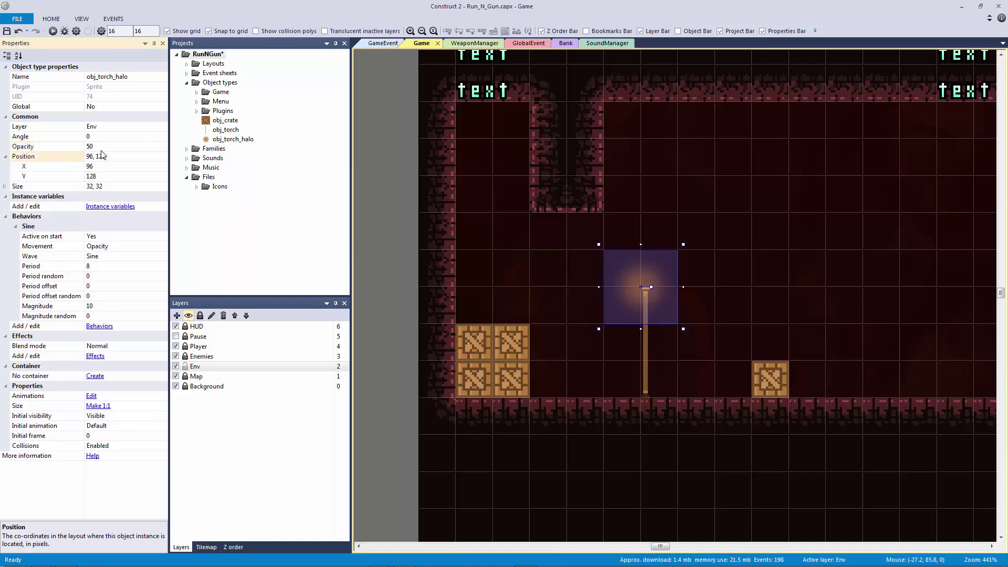
left_click(390, 219)
left_click(630, 287)
key("Right")
key("Right")
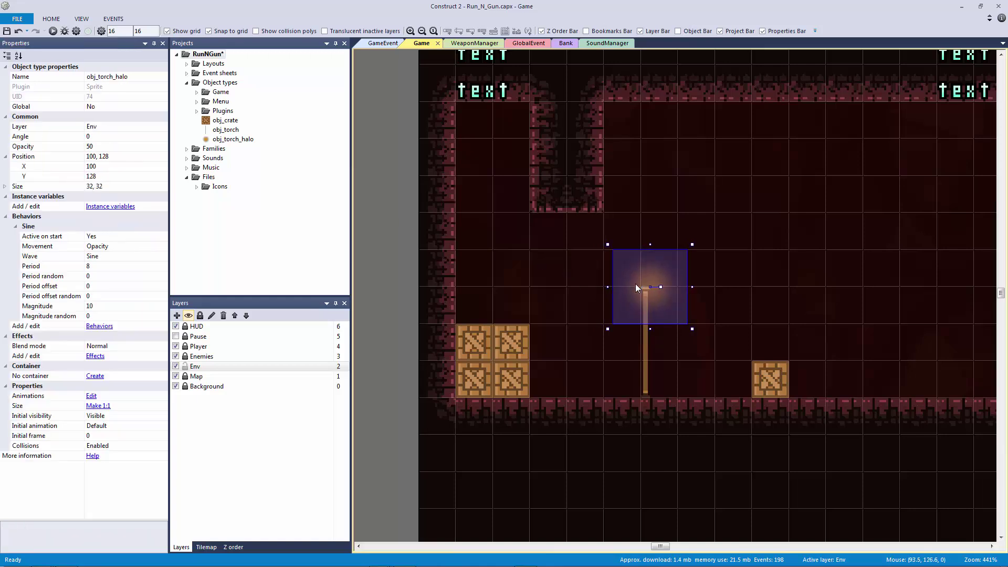
- Save the project and preview the game to examine the halo's slower, subtler pulse beside the left torch, and close the preview
key("ctrl+s")
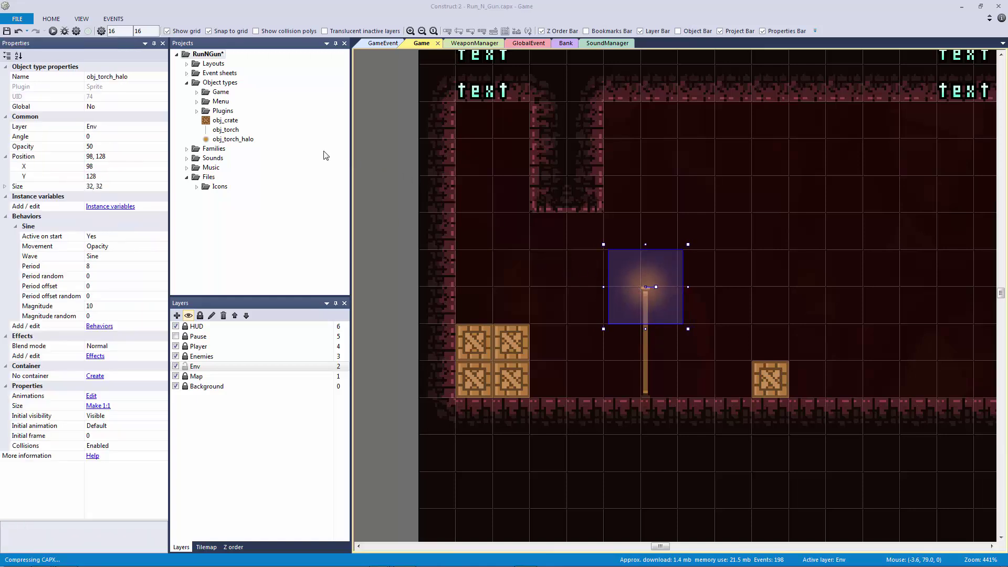
left_click(53, 31)
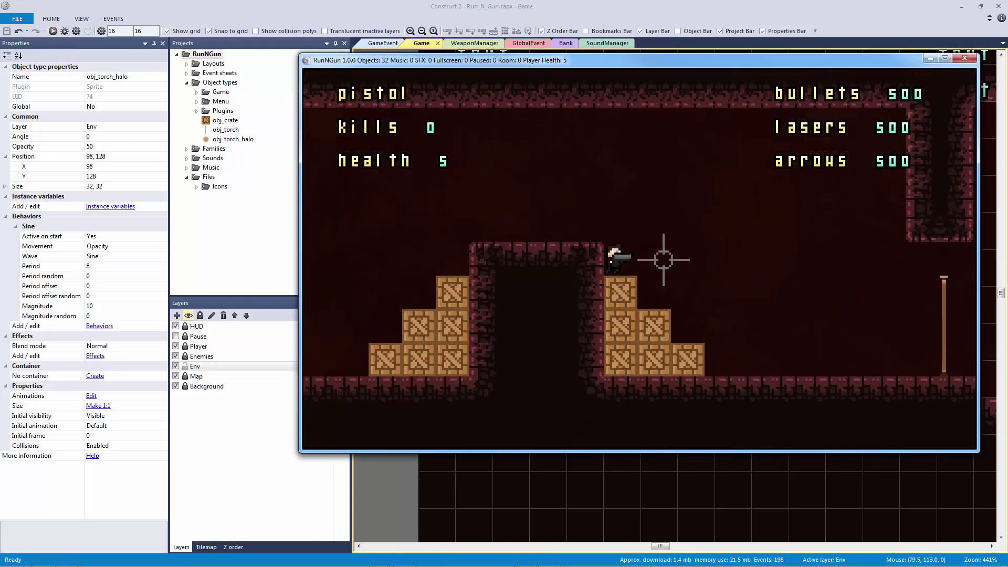
key("a")
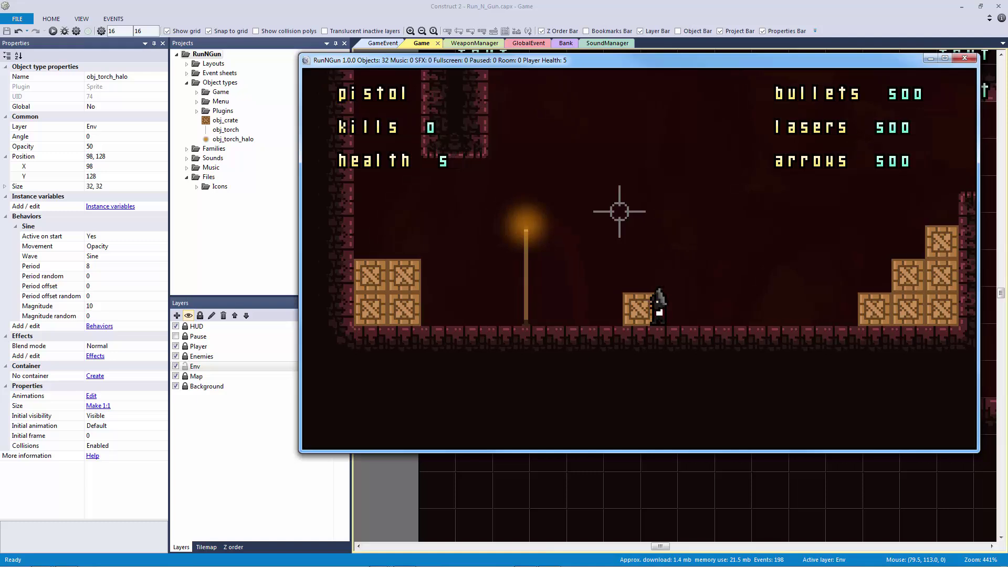
key("w")
key("a")
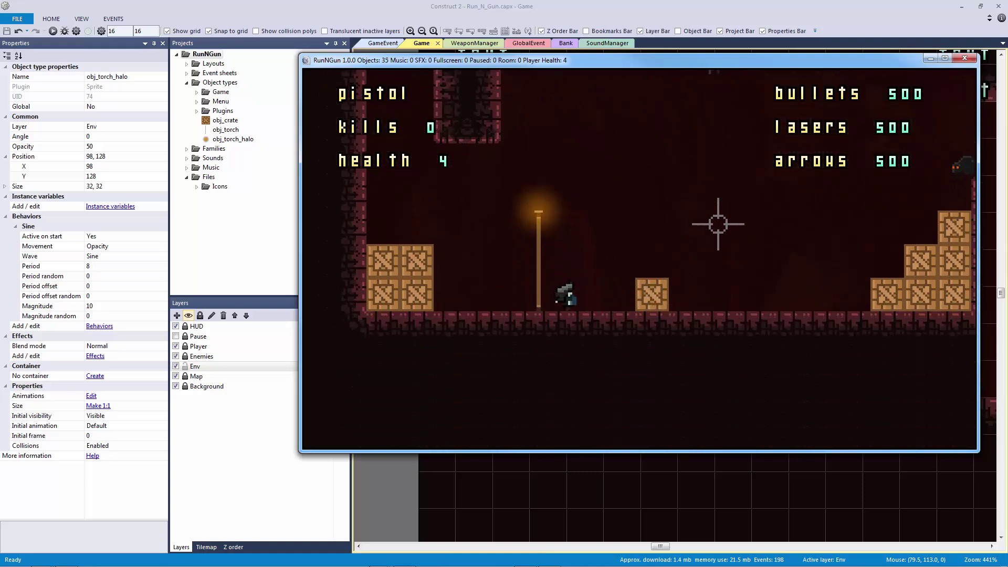
key("d")
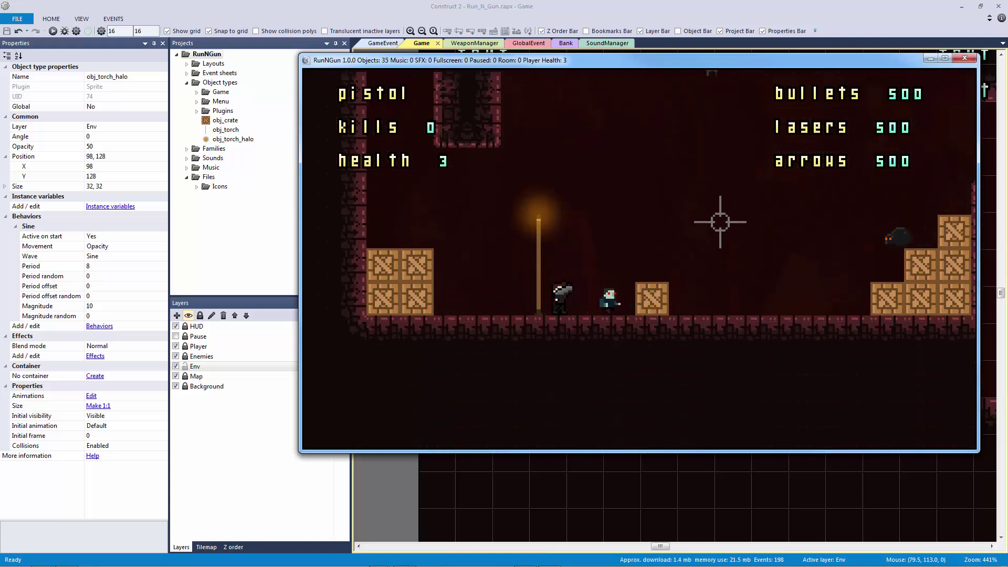
key("a")
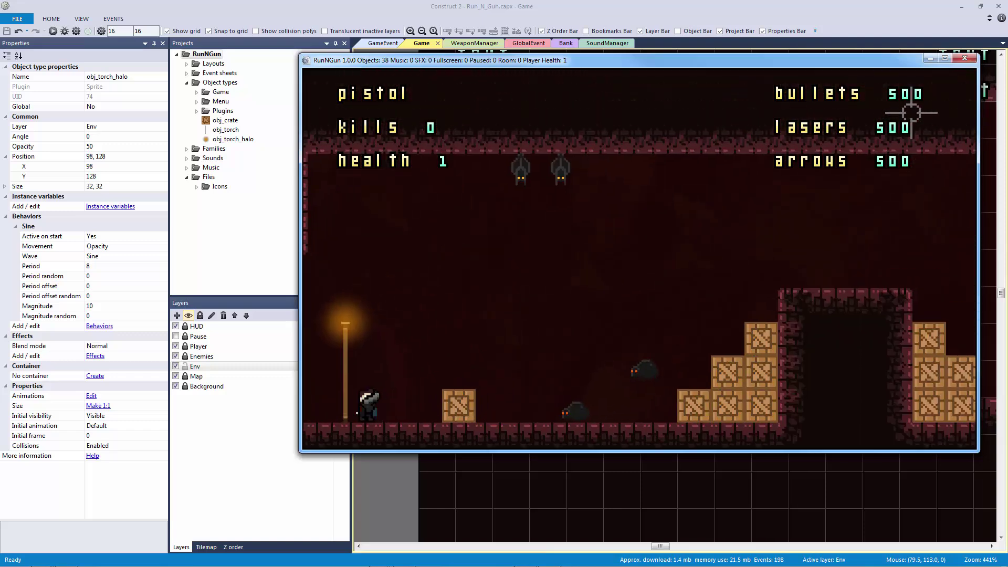
left_click(965, 58)
key("alt+F4")
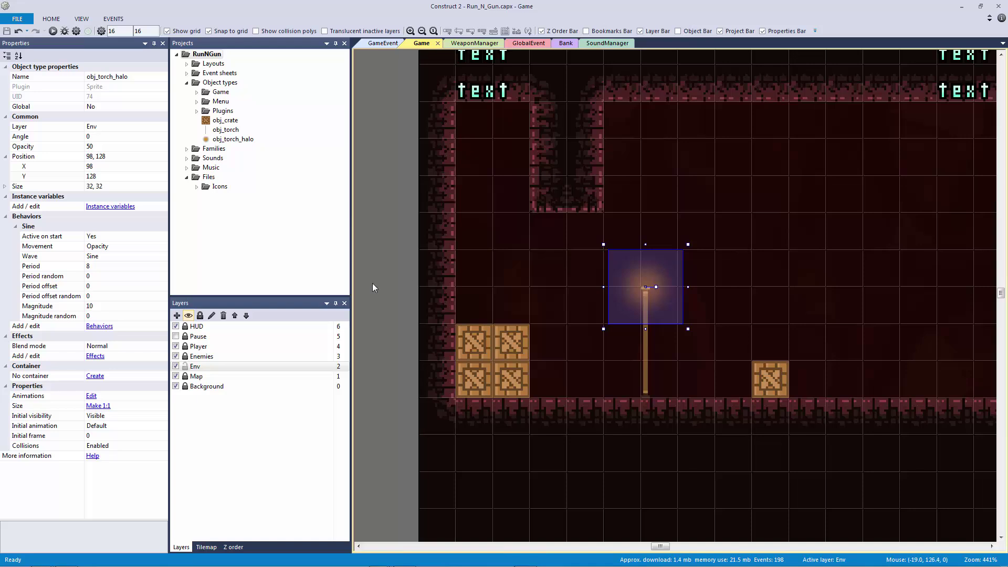
- Set the torch halo's Sine magnitude to 20
left_click(114, 306)
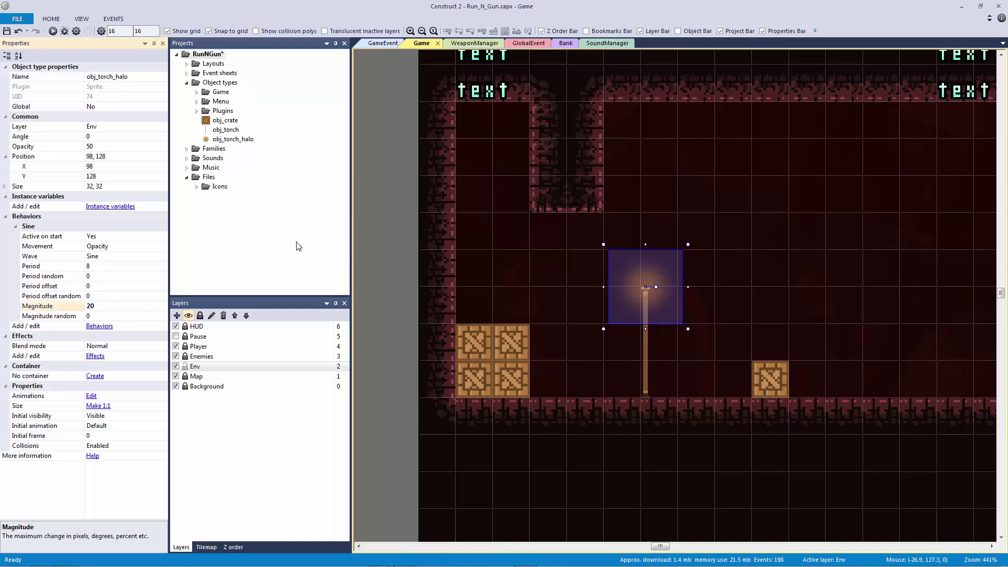
left_click(418, 260)
- Duplicate the left torch's halo onto the torch at the far end of the level and nudge the copy to position 531, 128
scroll(644, 275, "down", 3, "ctrl")
left_click(653, 286)
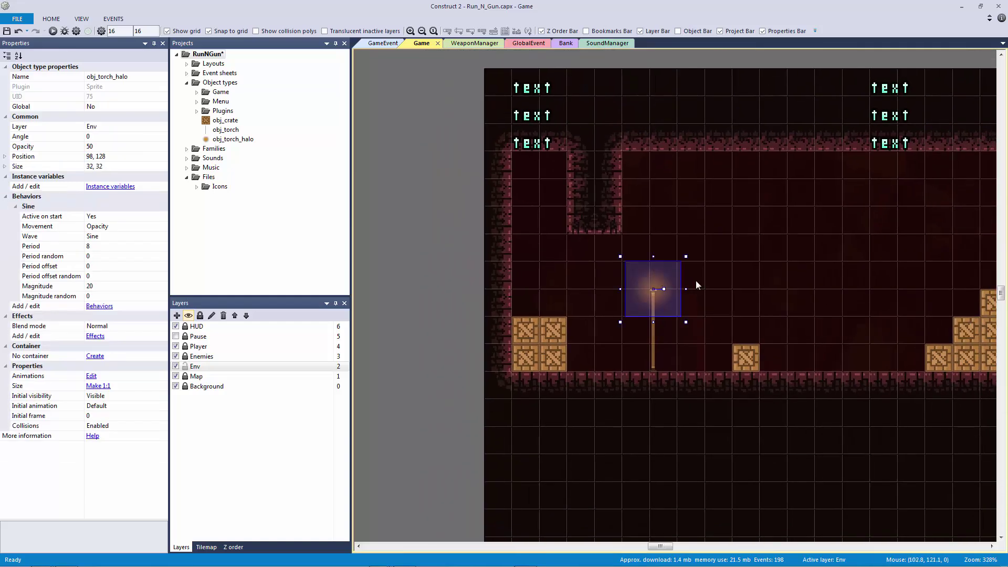
left_click_drag(685, 285, 870, 282)
scroll(577, 275, "right", 5)
left_click_drag(395, 286, 906, 269)
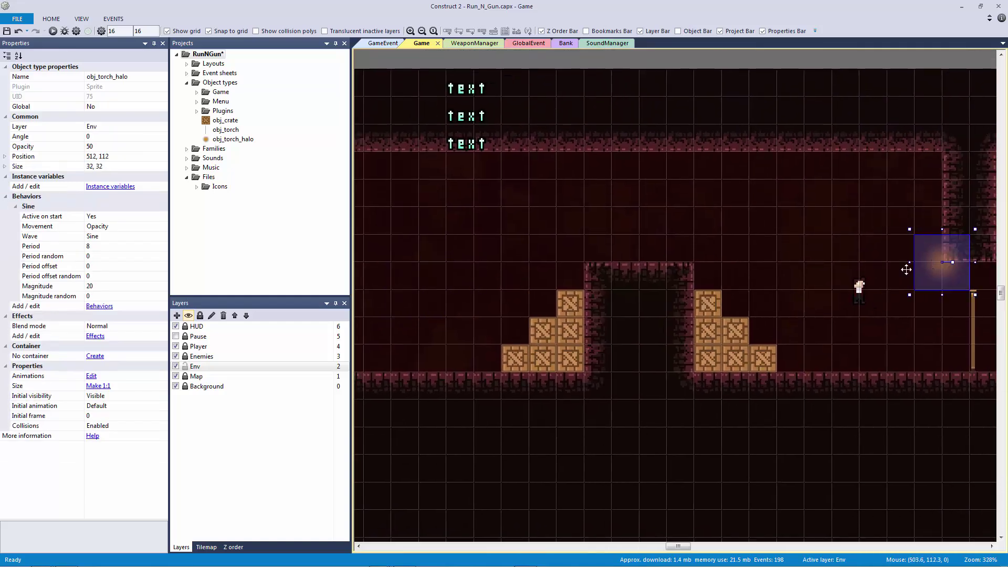
scroll(906, 269, "up", 5, "ctrl")
left_click_drag(436, 272, 500, 327)
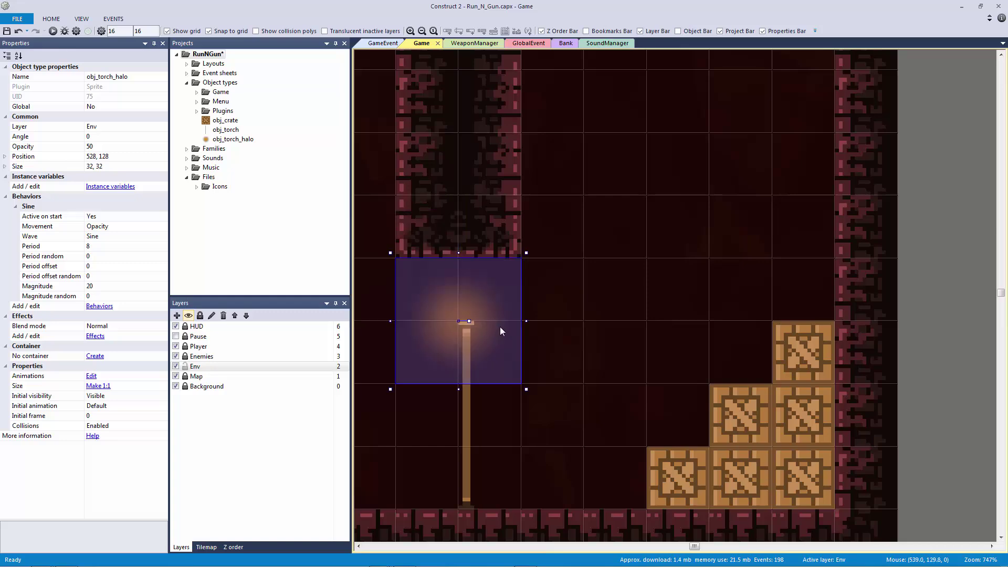
key("Right")
key("Right")
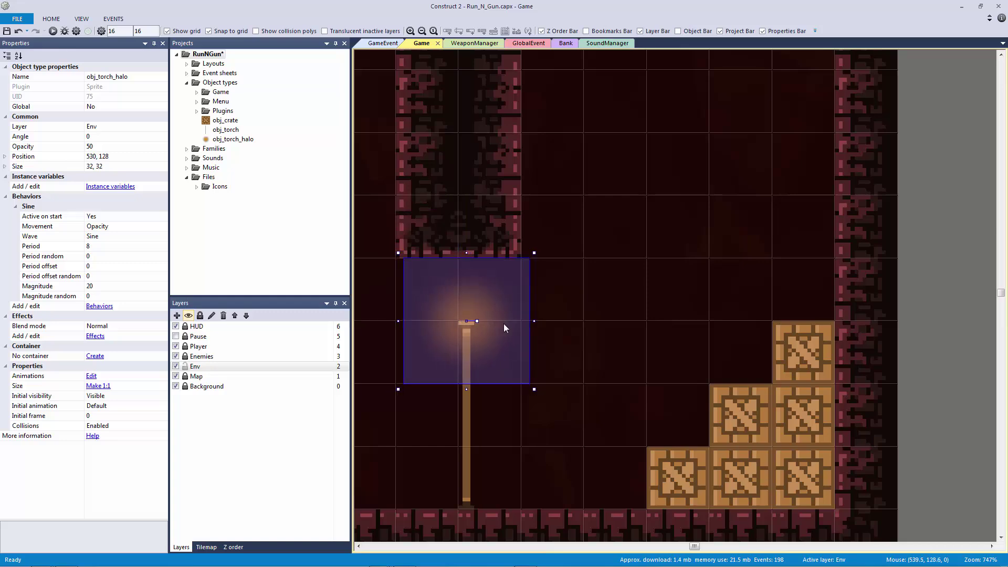
key("Right")
scroll(625, 316, "down", 2, "ctrl")
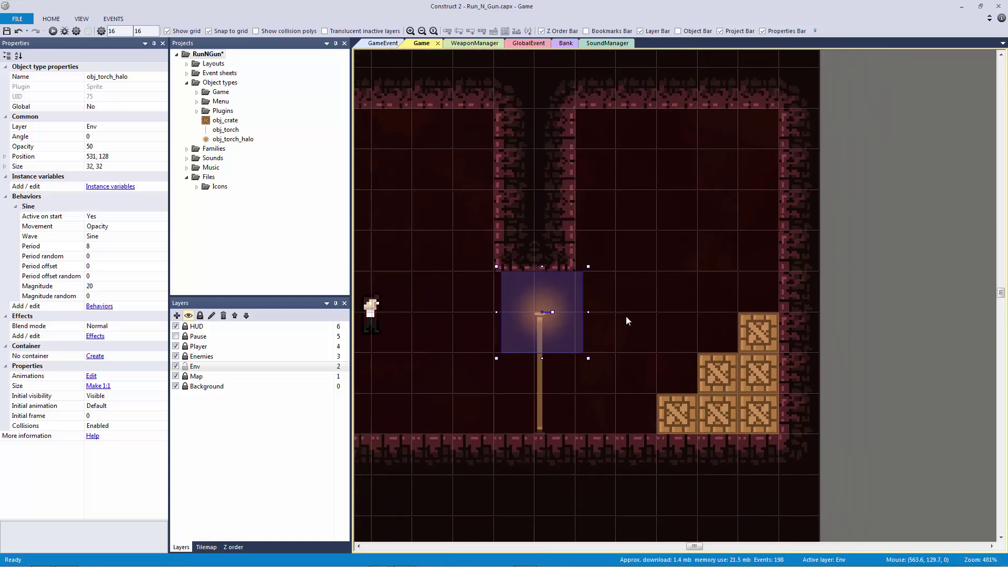
- Clone the Particles object in the Game folder of the object types
scroll(626, 316, "down", 5, "ctrl")
middle_click_drag(475, 300, 843, 264)
middle_click_drag(537, 281, 811, 322)
scroll(643, 290, "up", 4, "ctrl")
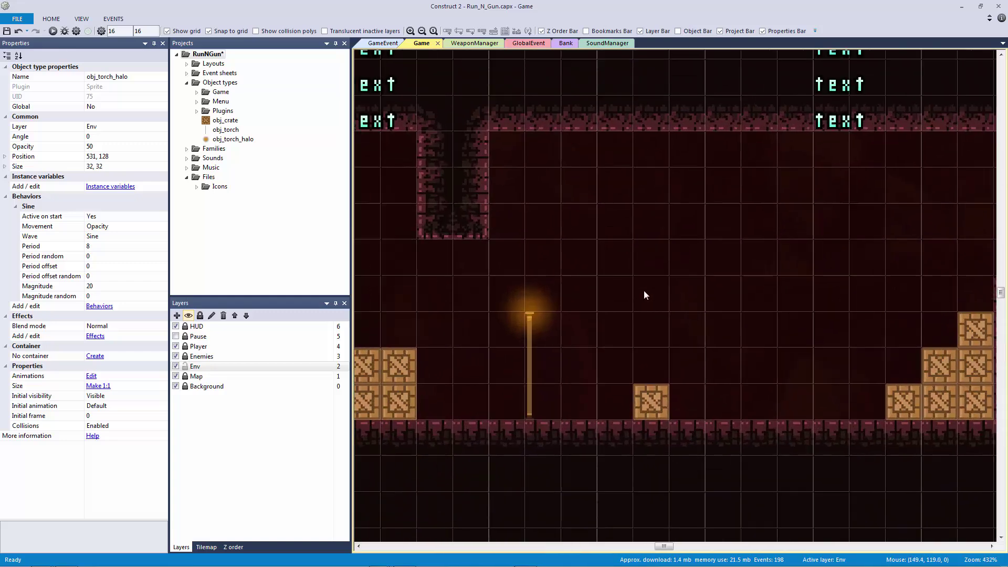
left_click(578, 242)
scroll(709, 265, "left", 3)
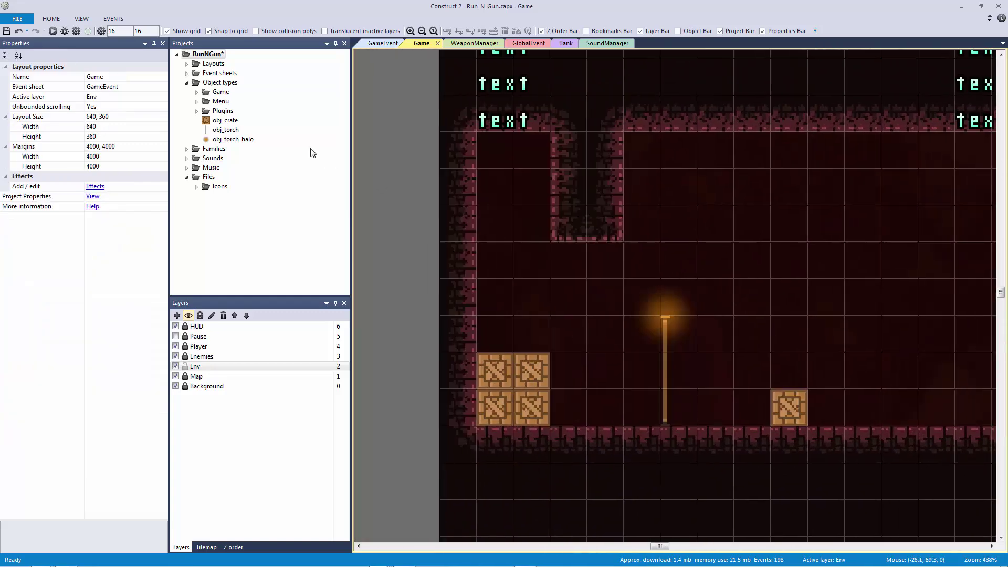
left_click(186, 83)
left_click(187, 83)
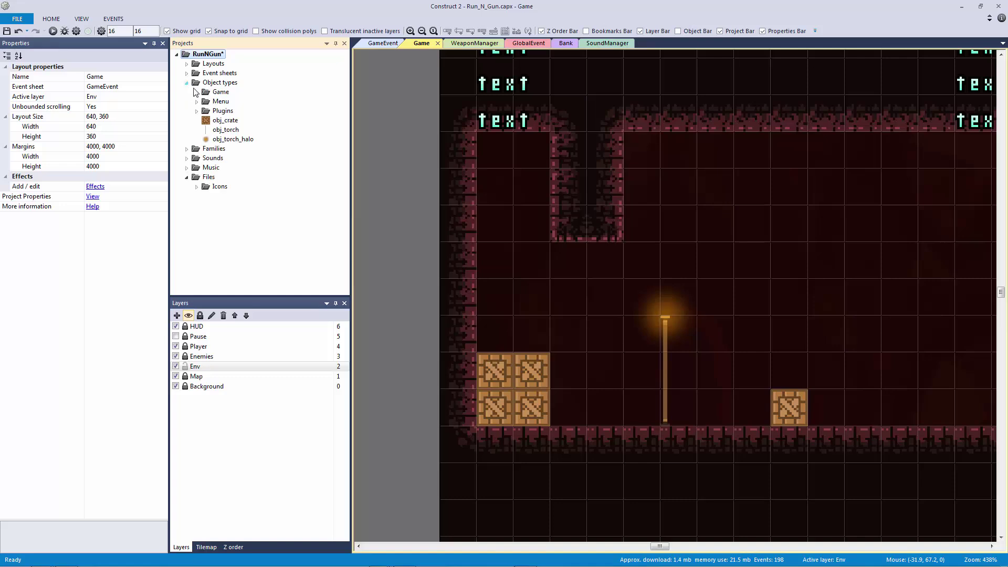
left_click(196, 91)
left_click(233, 243)
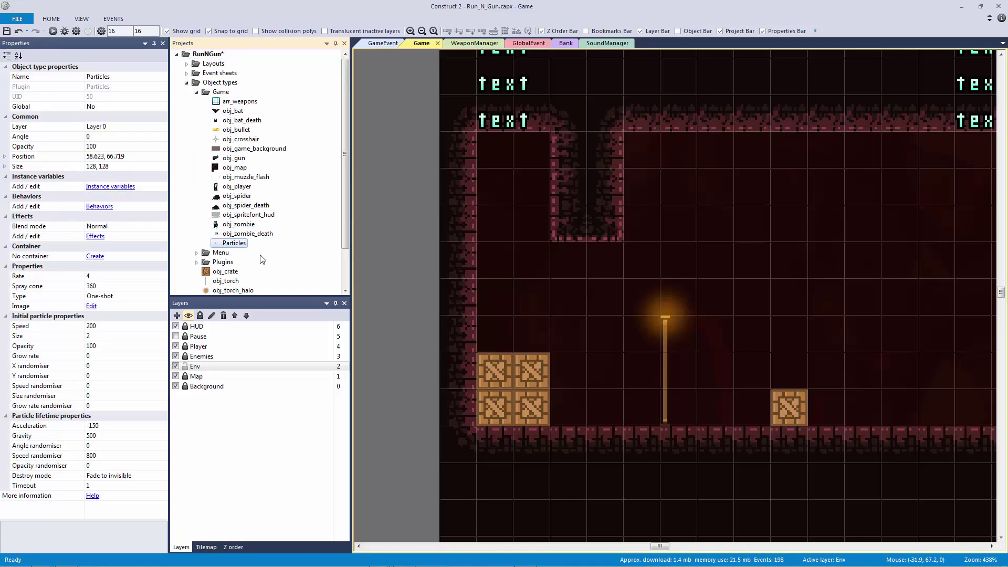
right_click(234, 244)
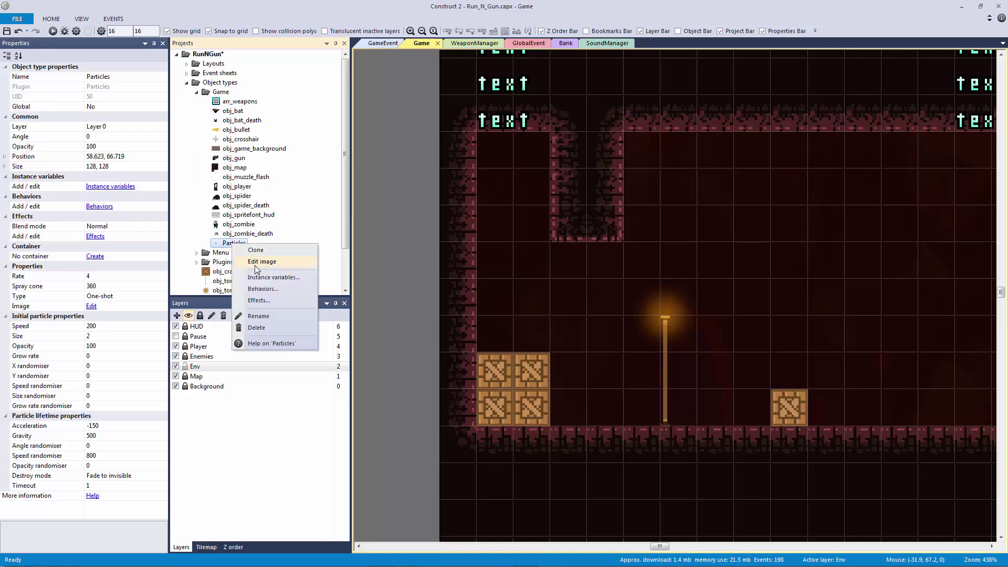
left_click(257, 278)
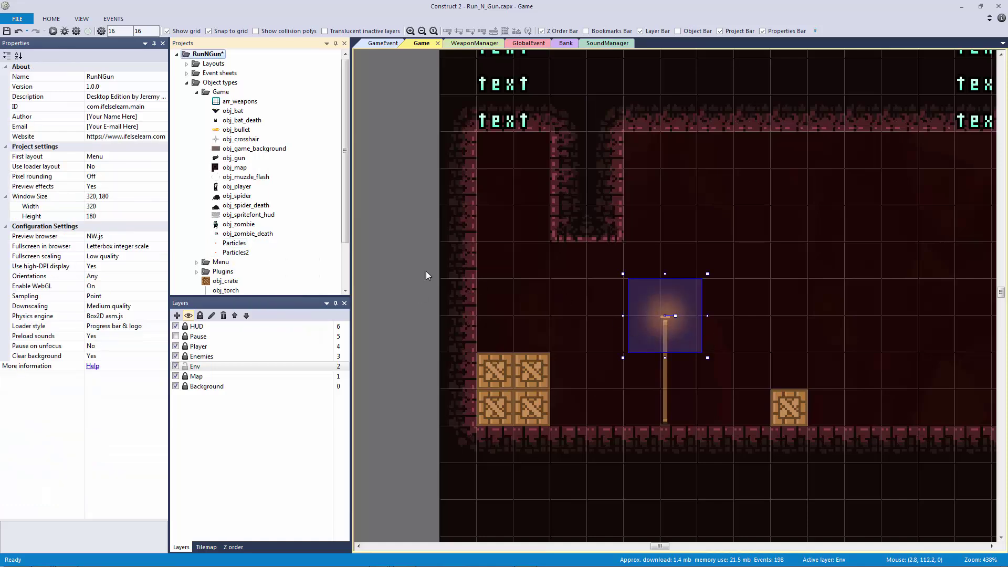
- Move the two halo sprites away from the torches and undo the move
left_click_drag(664, 285, 640, 262)
key("ctrl+z")
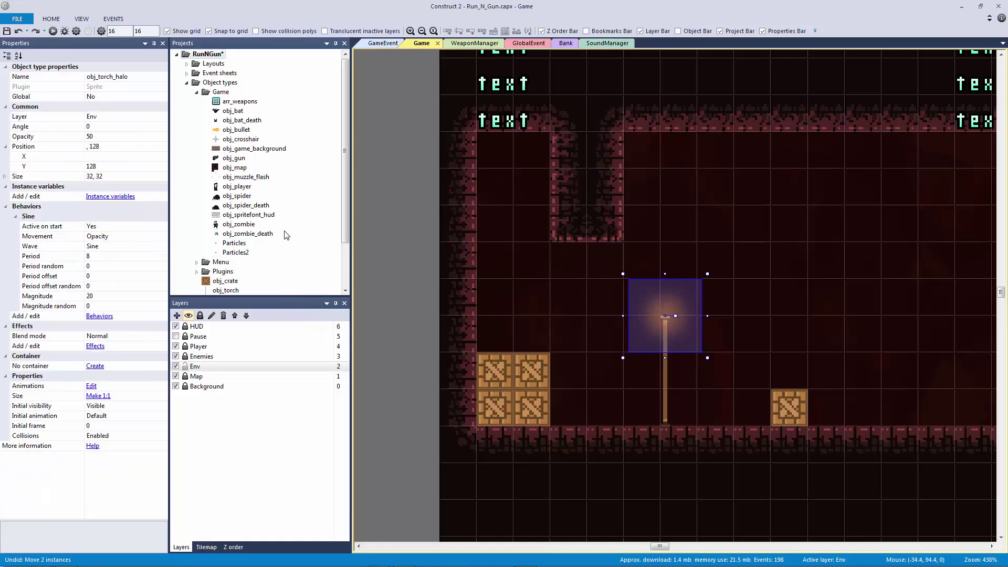
- Set the spray cone of the cloned Particles2 object to 360 degrees
left_click(236, 252)
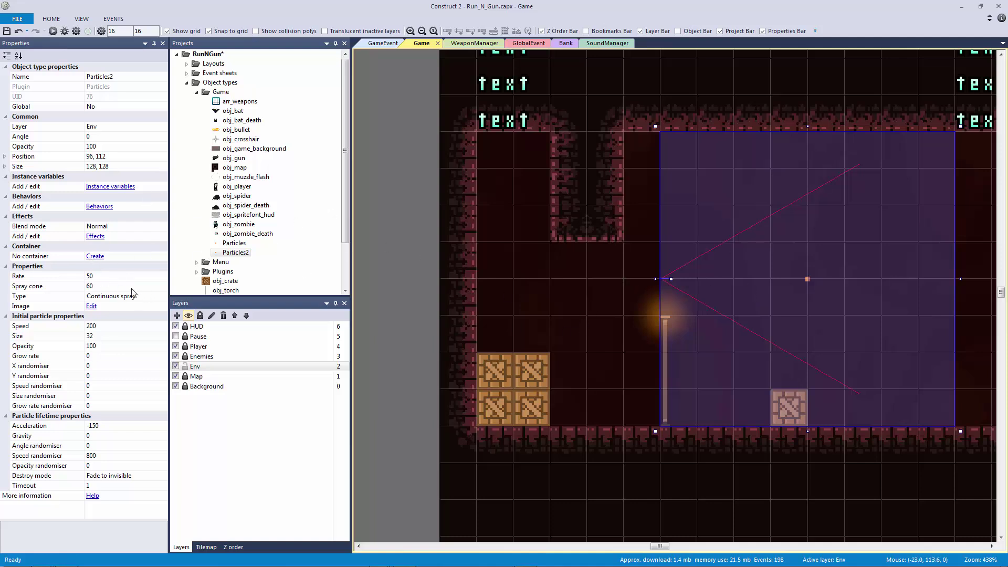
left_click(76, 297)
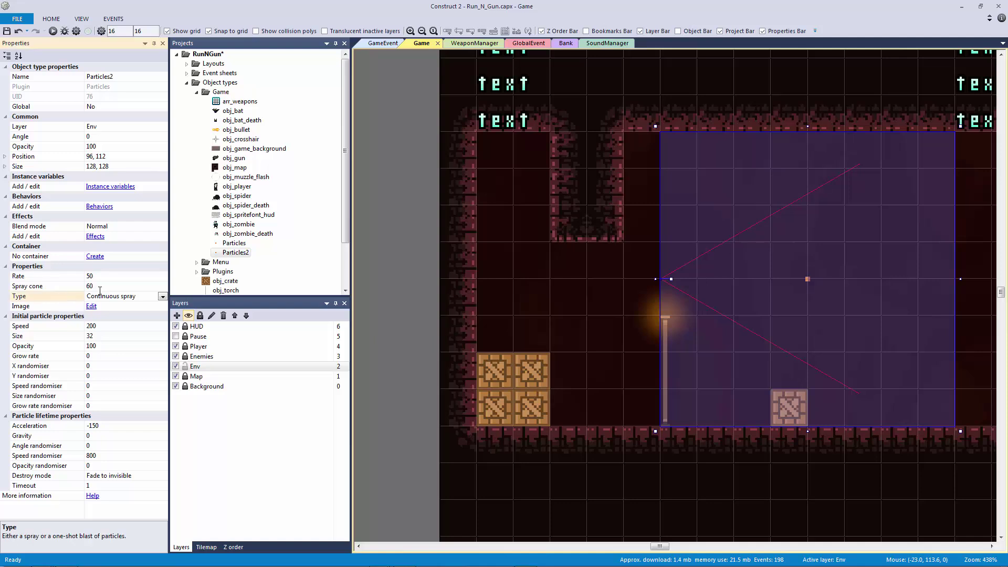
left_click(230, 245)
left_click(229, 252)
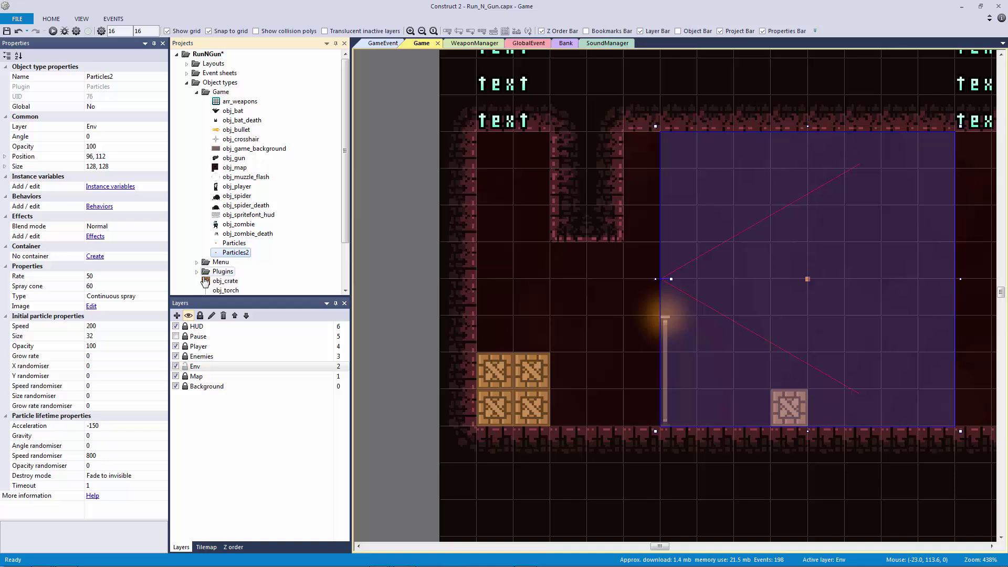
left_click(104, 286)
type("180")
key("Return")
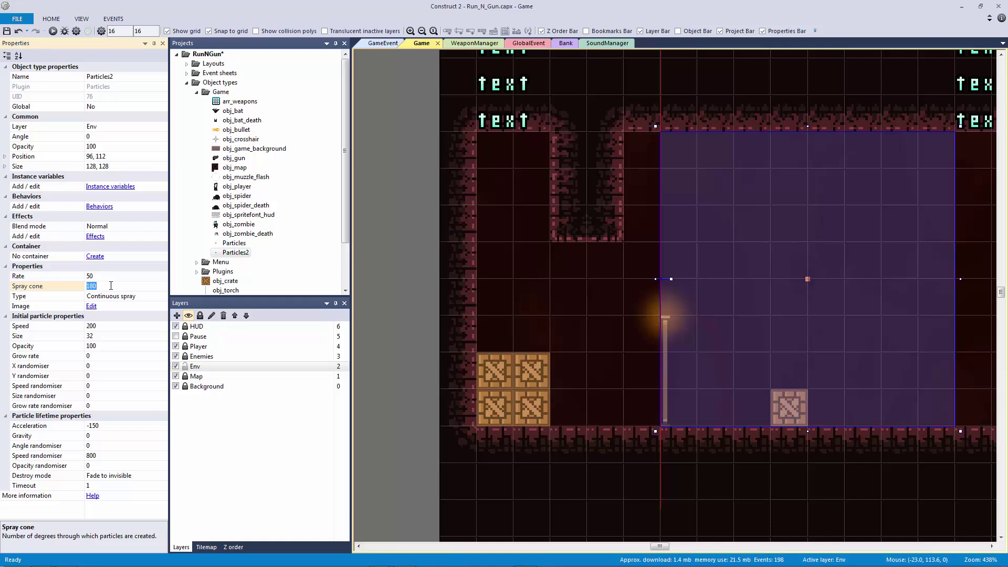
type("360")
key("Return")
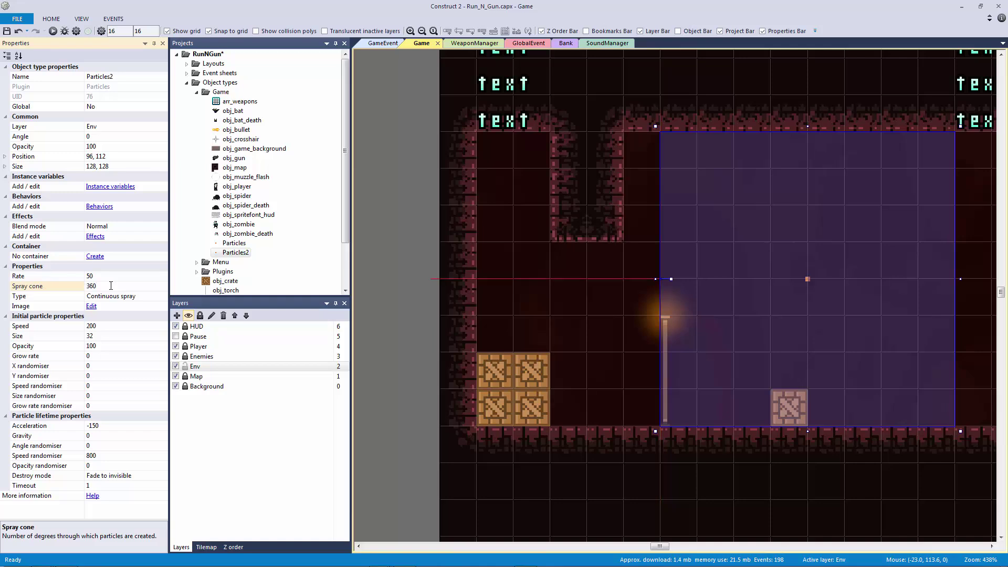
- Resize the Particles2 instance to 4 by 4 pixels
double_click(14, 167)
left_click(130, 177)
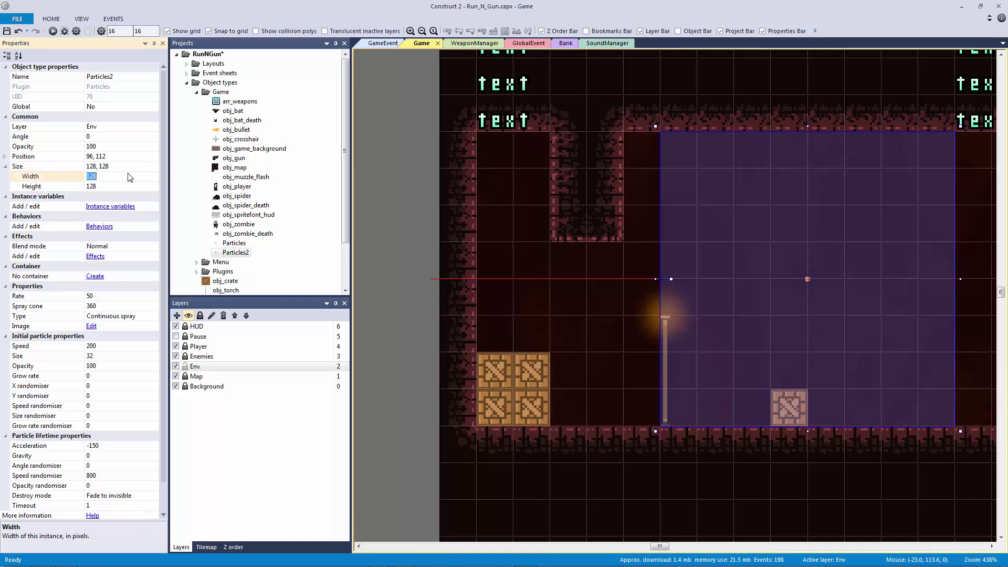
type("4")
key("Tab")
type("4")
key("Return")
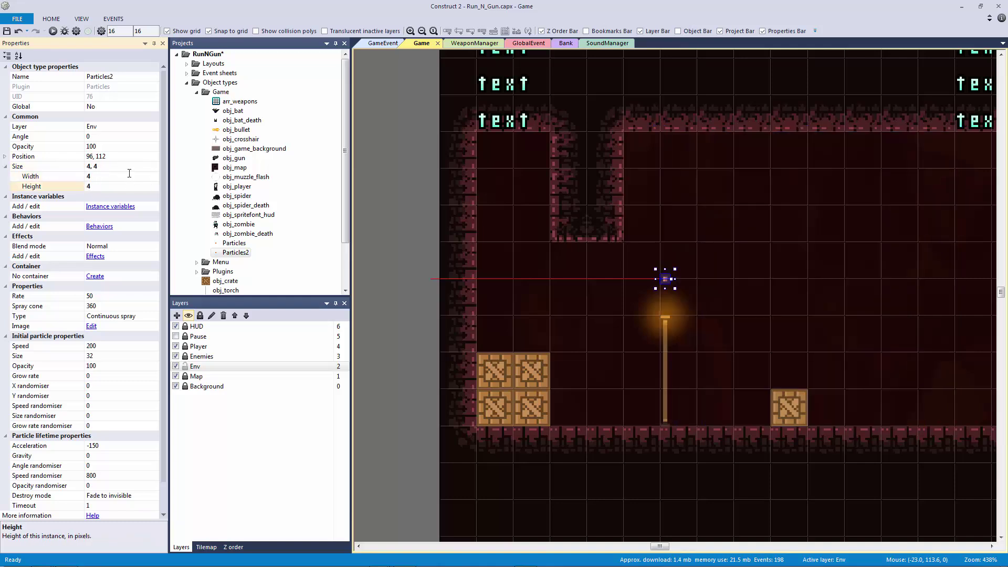
- Move the Particles2 emitter onto the tip of the left torch and nudge it to position 96, 127
left_click_drag(666, 284, 662, 310)
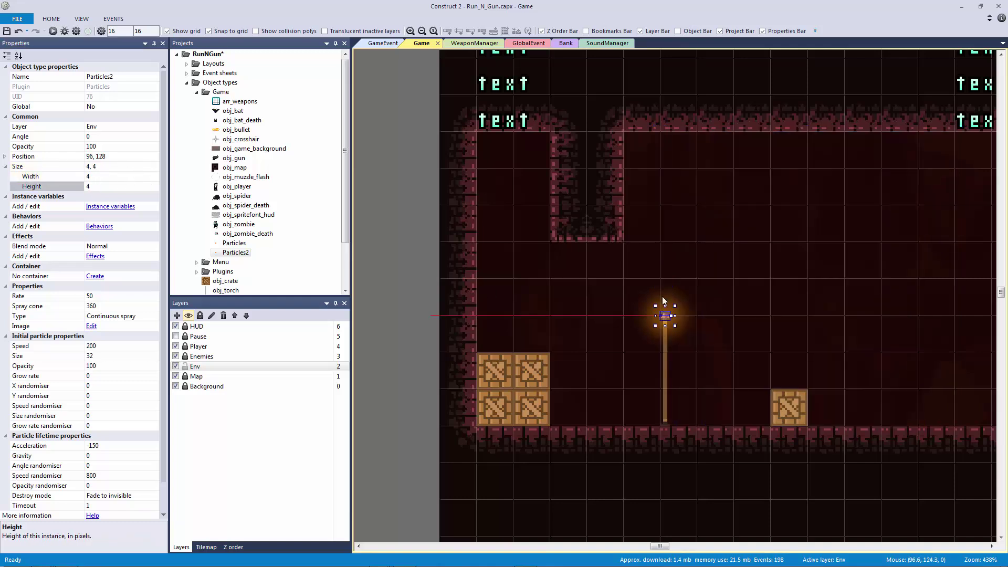
scroll(677, 315, "up", 5, "ctrl")
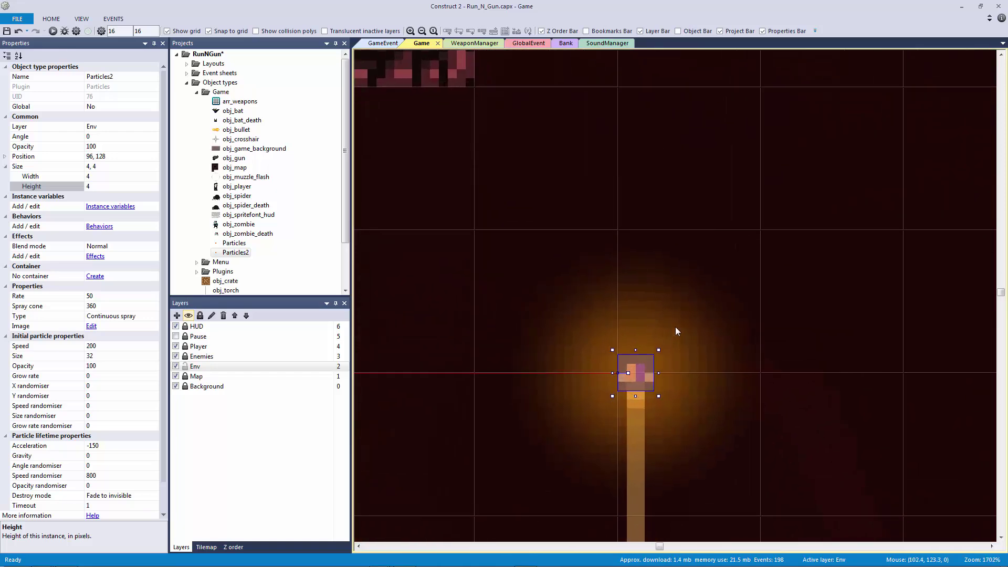
key("Up")
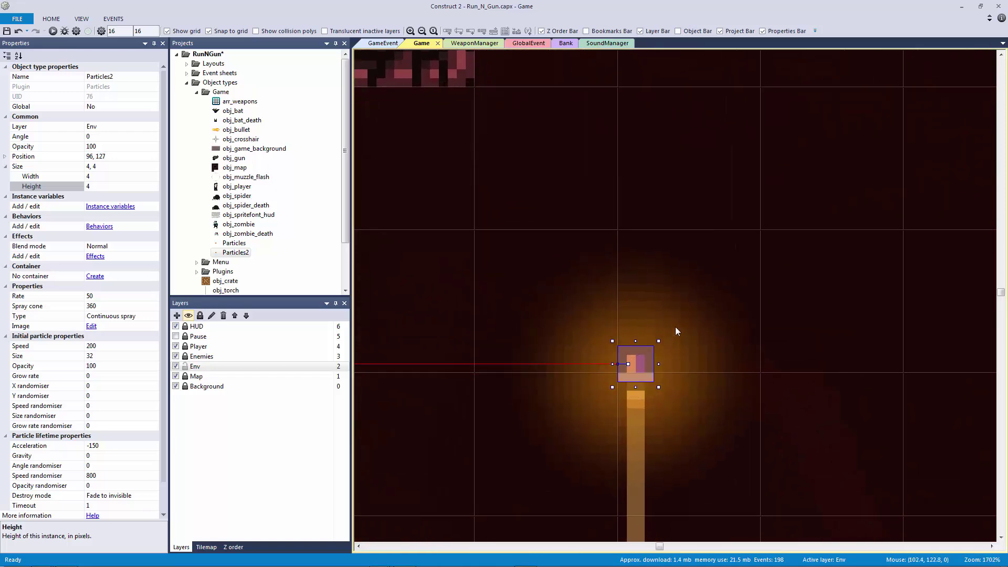
- Set the torch particles' rate to 10, initial speed to 10 and initial particle size to 4
left_click(104, 297)
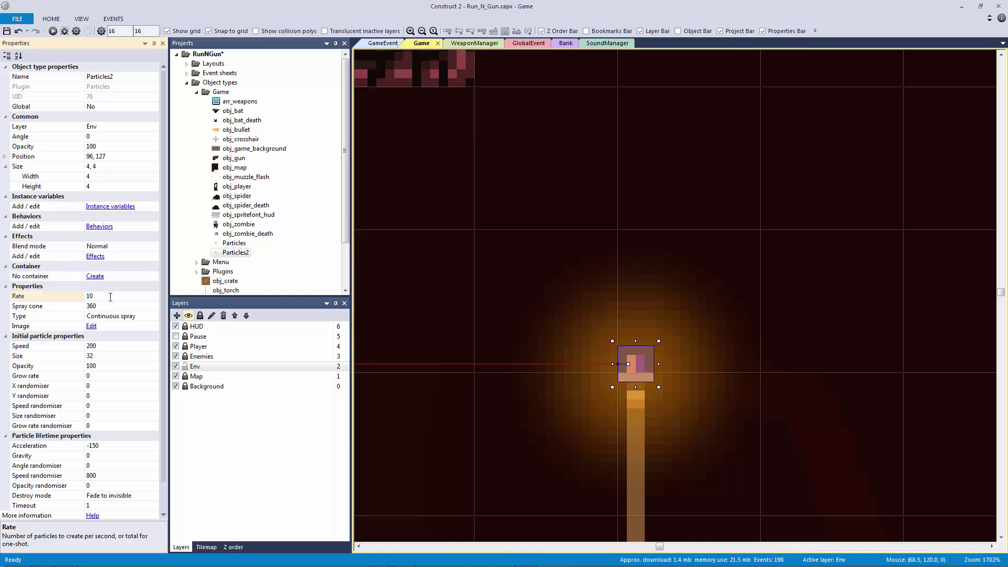
left_click(106, 348)
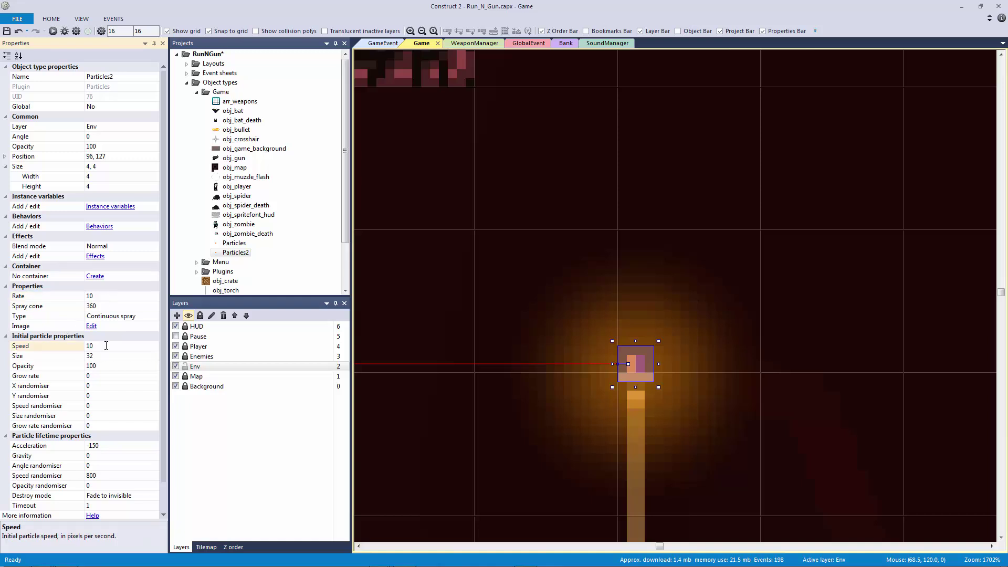
left_click(113, 357)
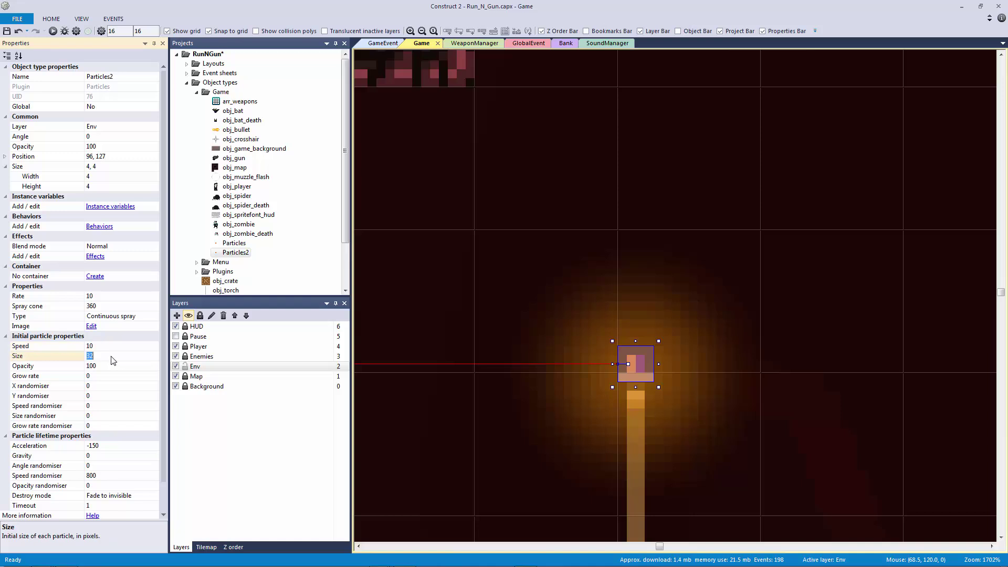
type("4")
key("Return")
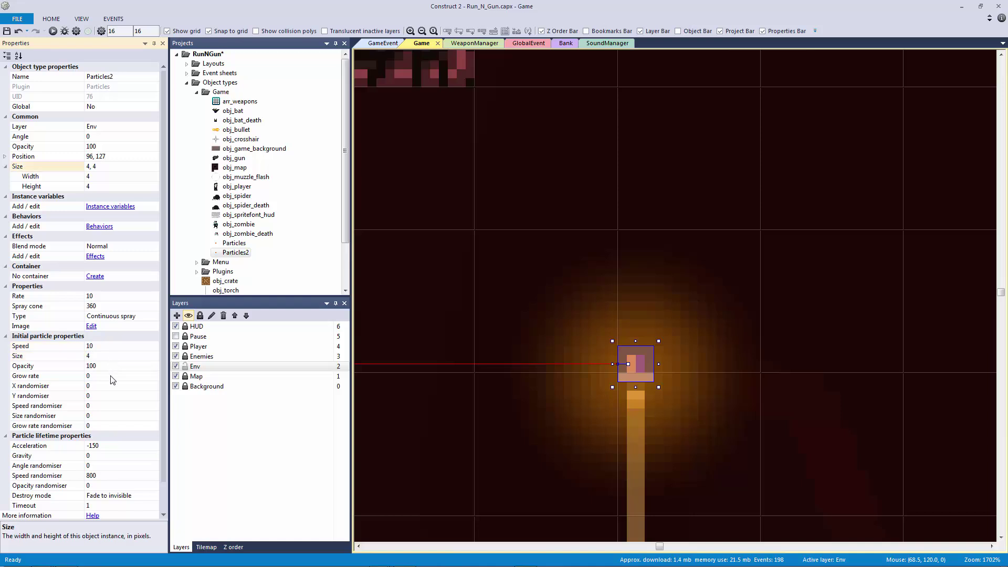
- Set the torch particles' acceleration and lifetime speed randomiser to 0
left_click(112, 376)
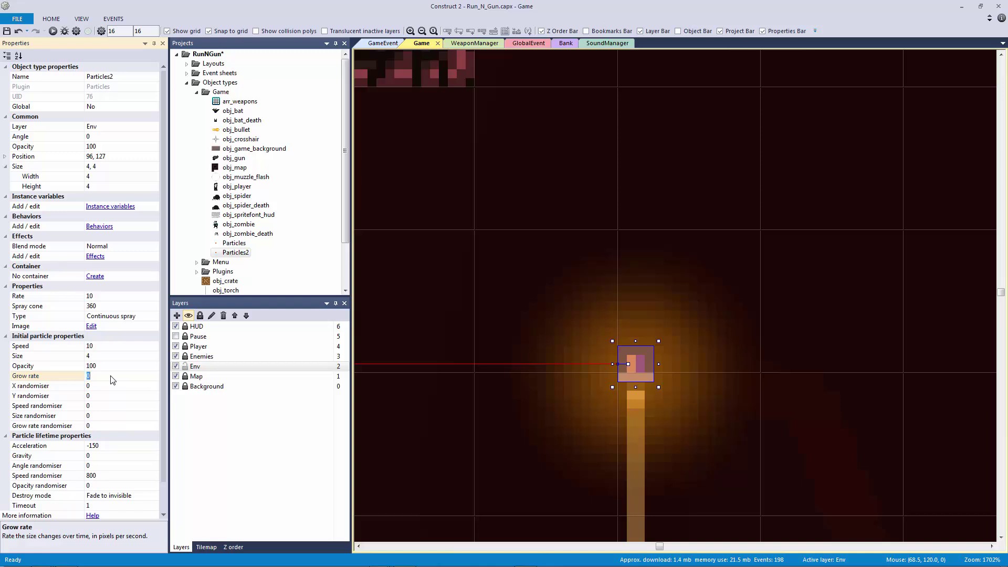
left_click(120, 445)
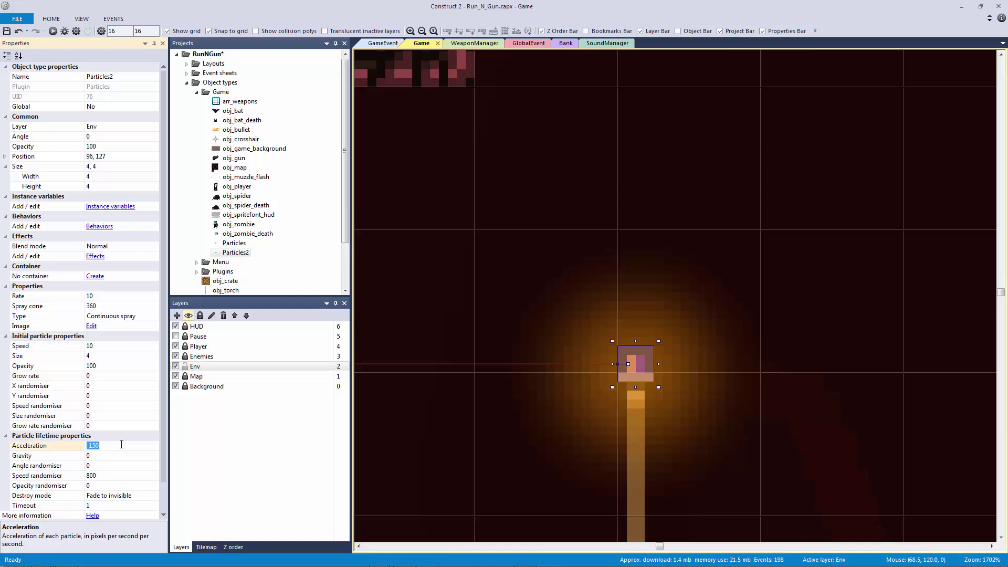
type("0")
left_click(124, 475)
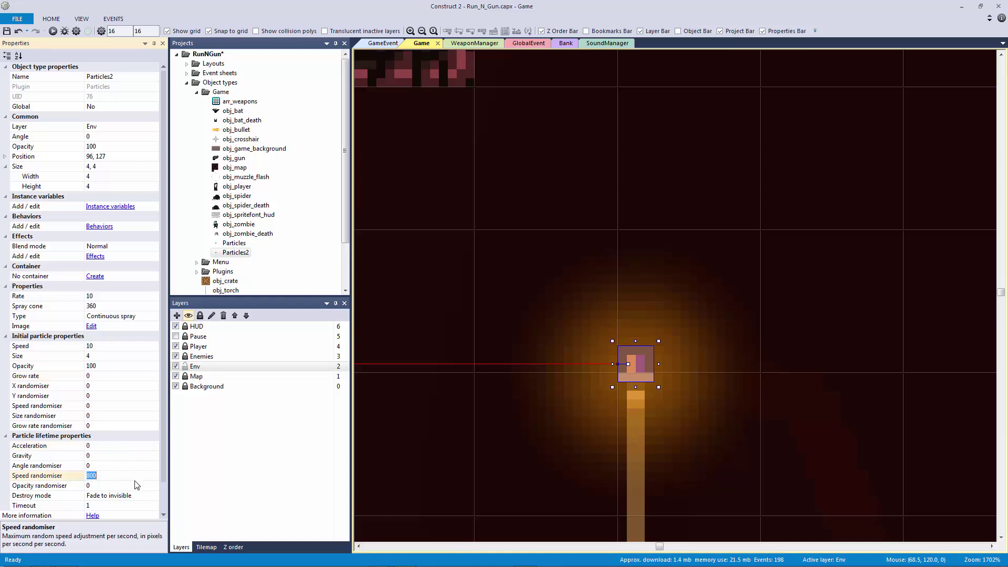
type("0")
- Change the torch particles' destroy mode to Timeout expired
left_click(78, 495)
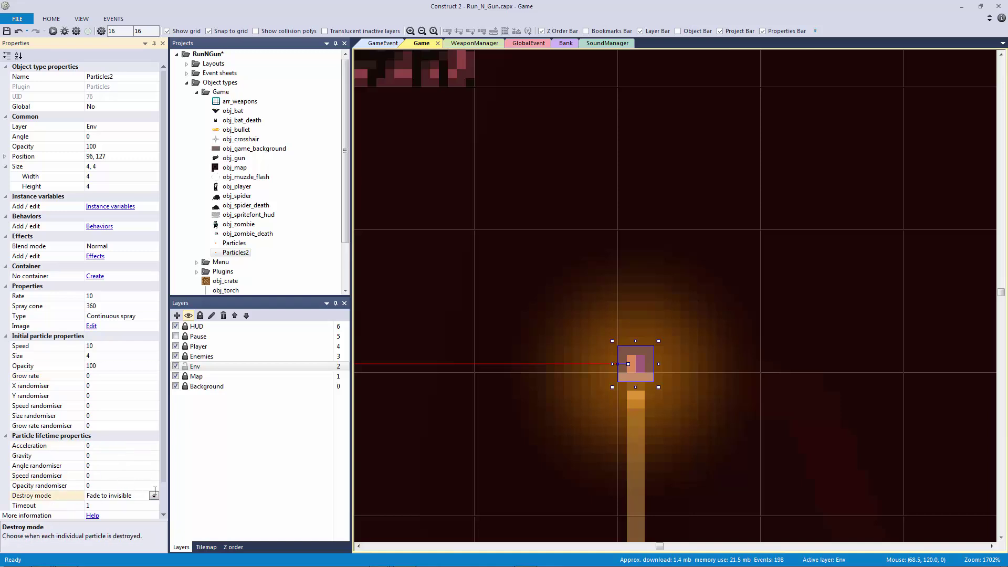
left_click(153, 496)
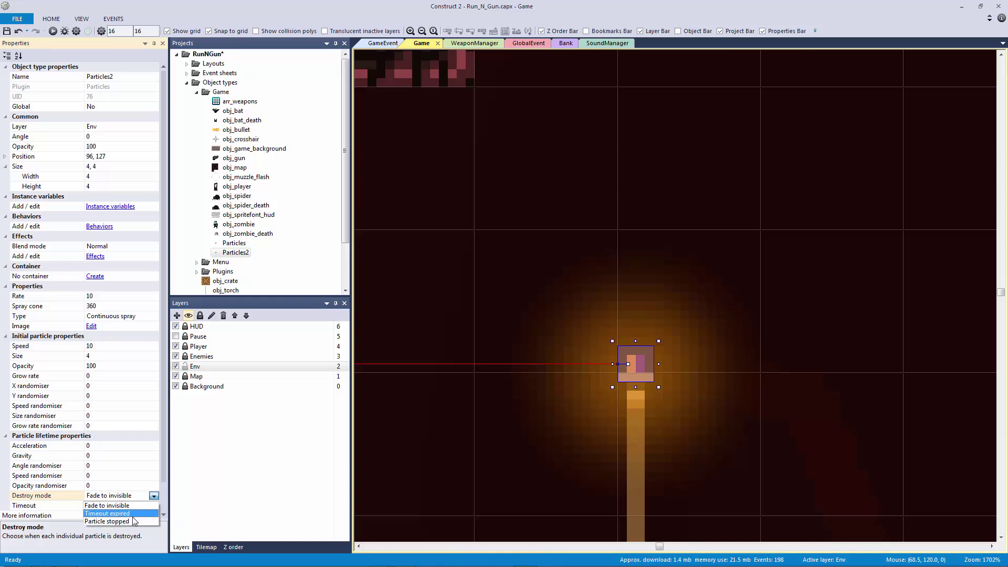
left_click(107, 513)
left_click(72, 507)
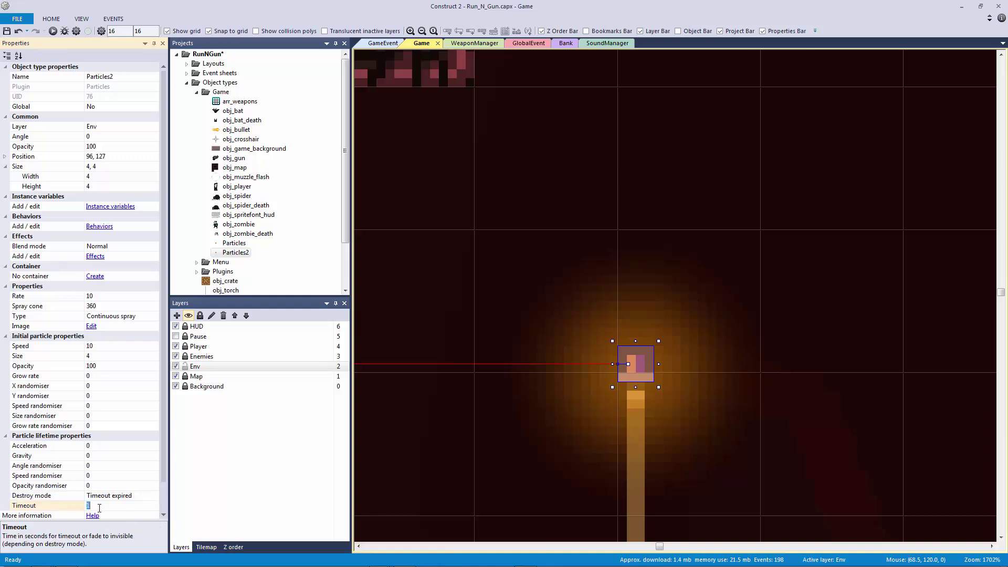
- Save the project, preview the game while moving the player around the level to check the torch particles, and close the preview
left_click(503, 244)
scroll(504, 245, "down", 3, "ctrl")
scroll(511, 250, "down", 4, "ctrl")
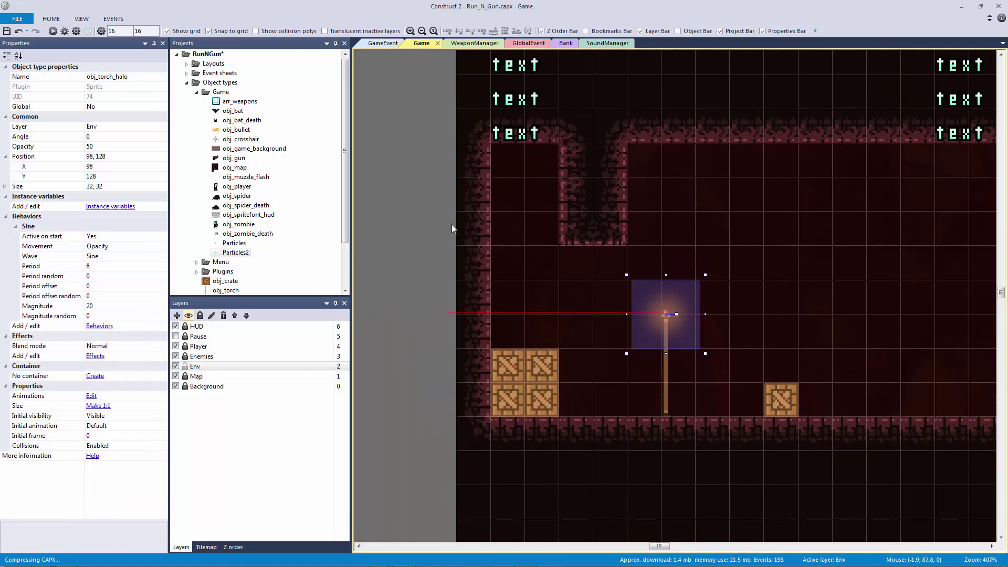
key("F5")
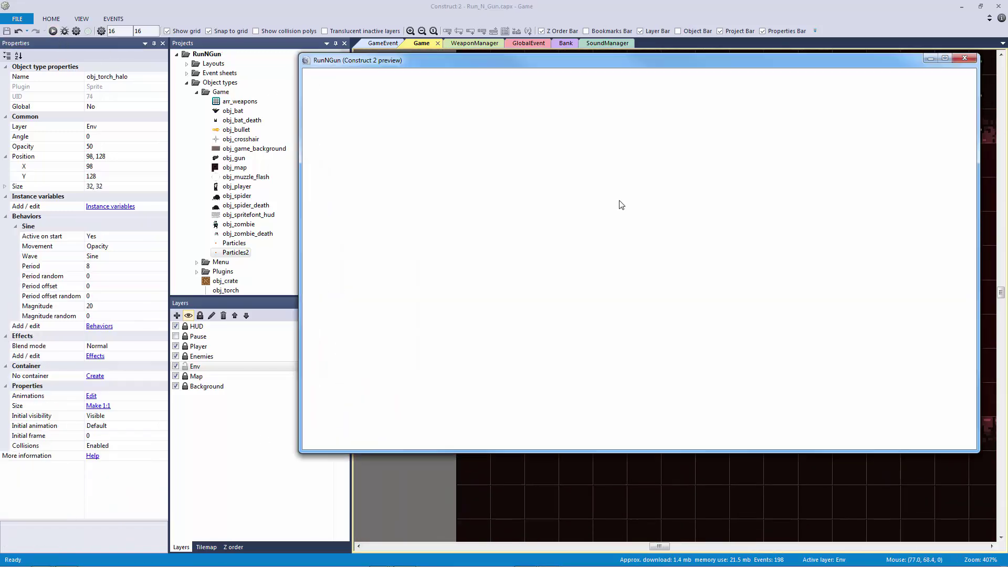
key("a")
key("w")
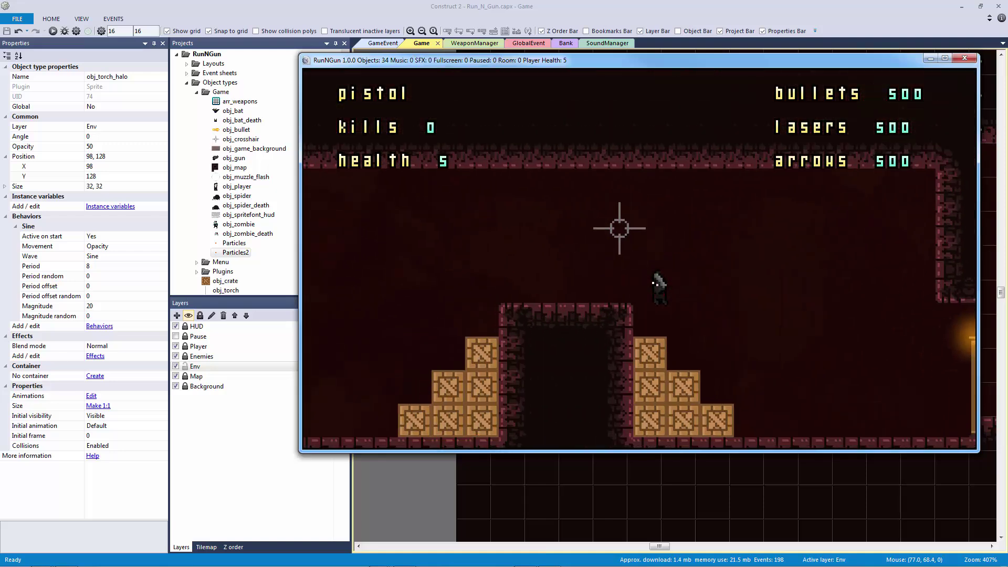
key("a")
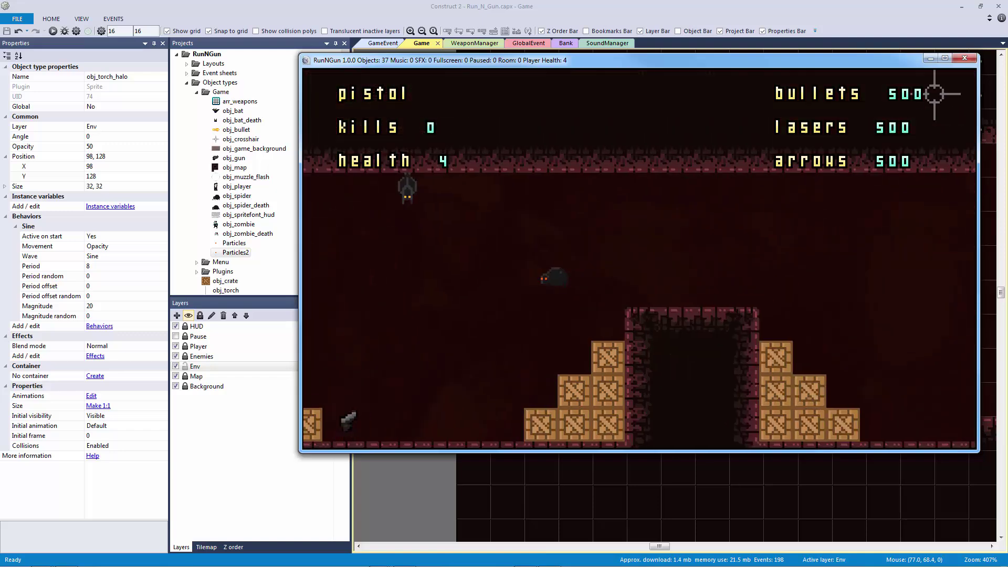
left_click(964, 58)
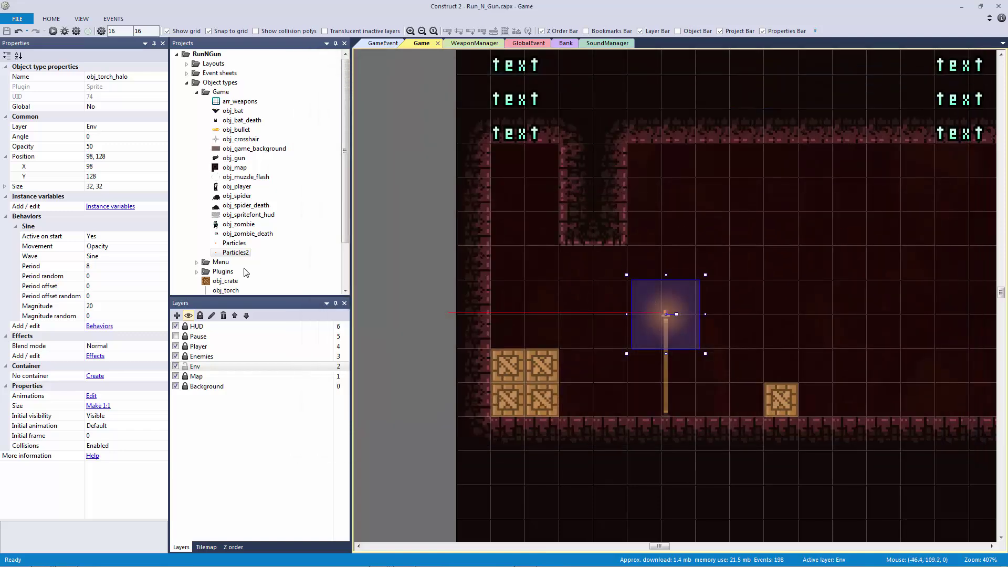
- Reduce the initial particle size of the emitter on the left torch to 2
left_click(659, 310)
left_click(662, 312)
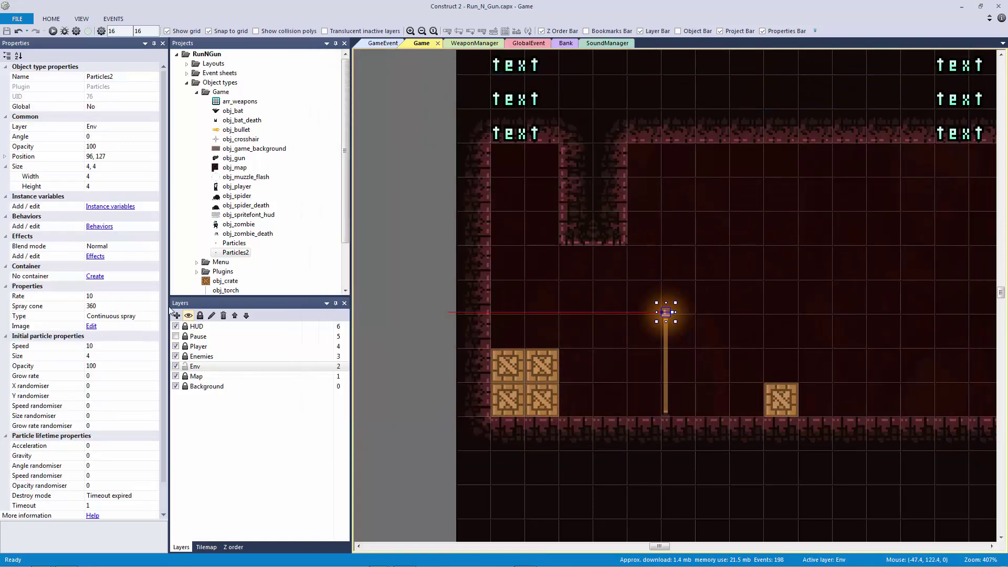
left_click(135, 356)
type("2")
key("Return")
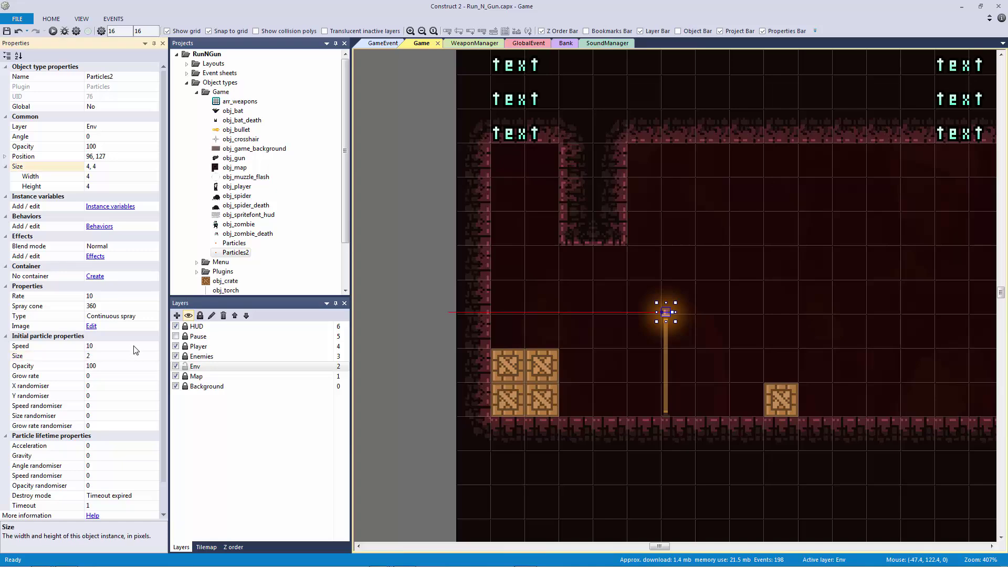
- Examine the Particles2 image up close and check its canvas dimensions without changing them
double_click(665, 314)
left_click(410, 75)
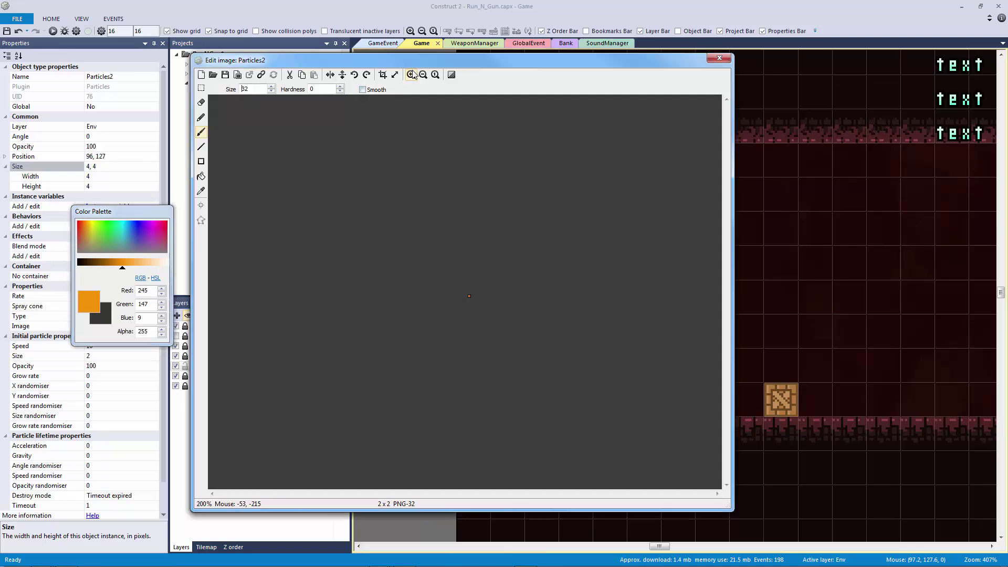
left_click(411, 75)
left_click(411, 75)
left_click(411, 75)
left_click(411, 75)
left_click(411, 76)
left_click(395, 75)
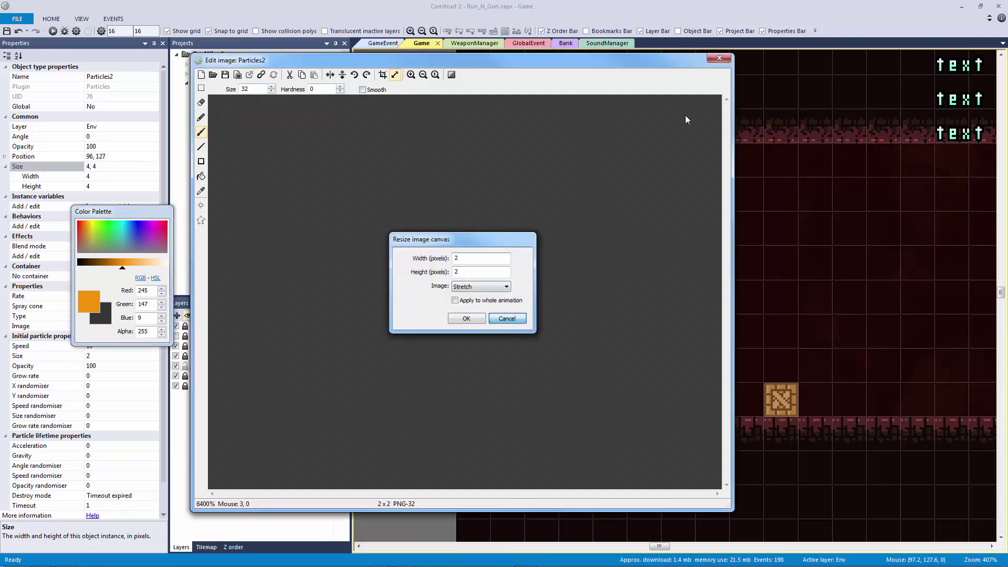
left_click(507, 318)
left_click(719, 58)
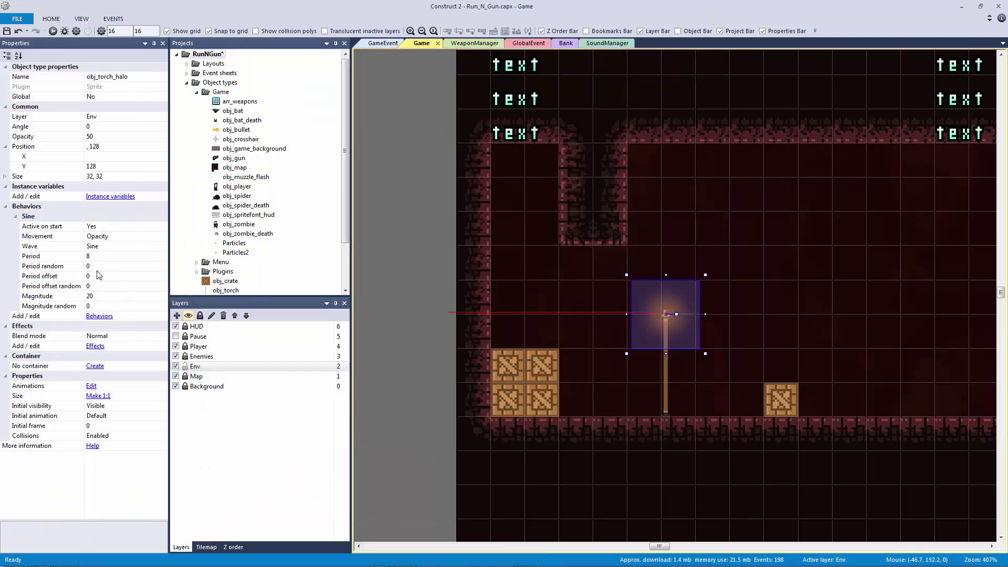
- Set the torch particles' grow rate to -3 and X randomiser to 3
left_click(499, 324)
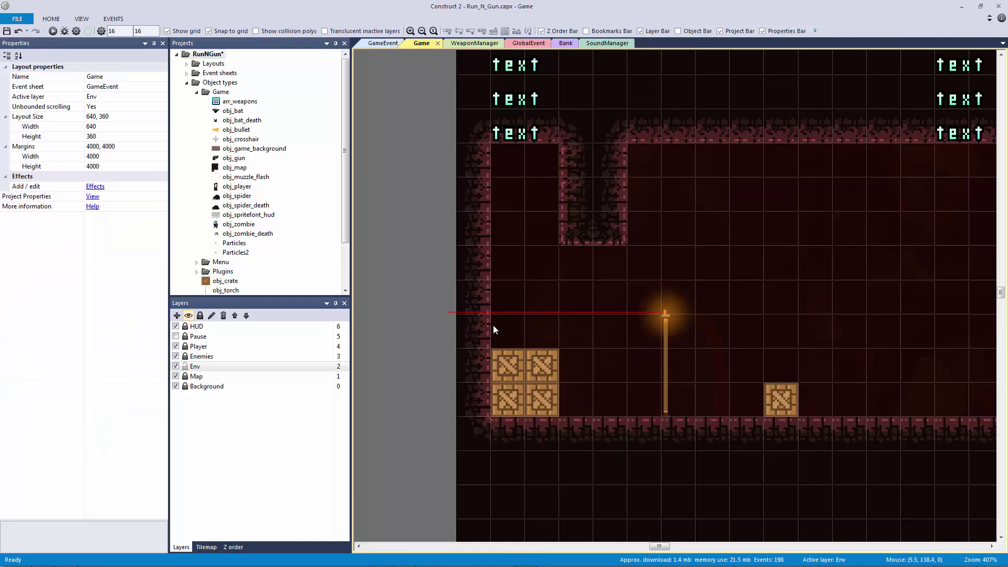
left_click(666, 311)
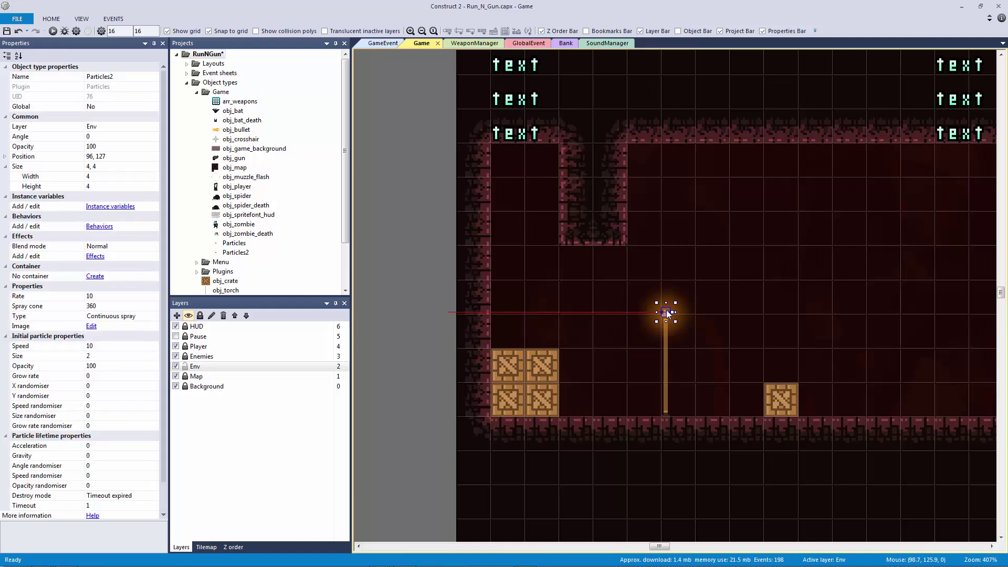
left_click(111, 376)
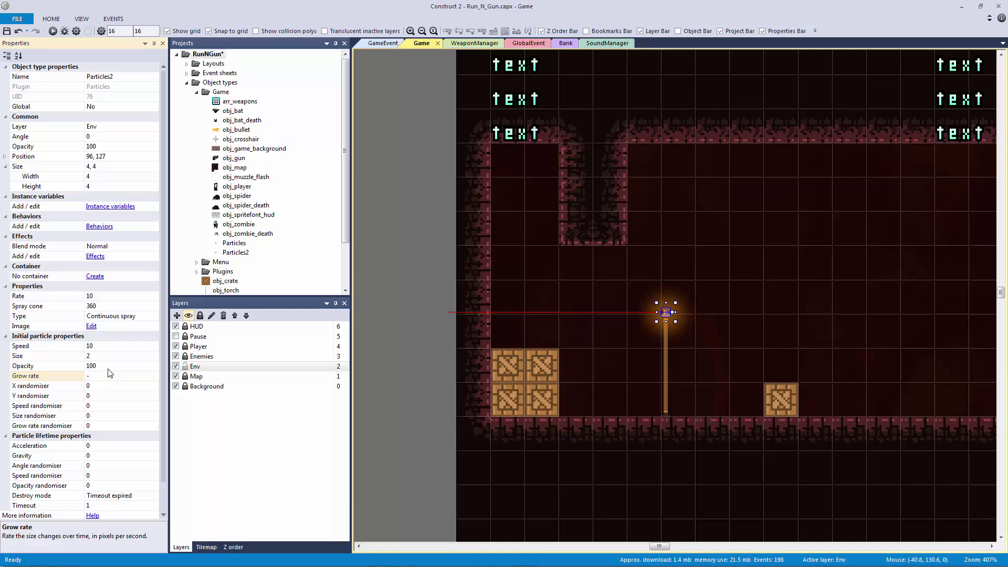
left_click(129, 389)
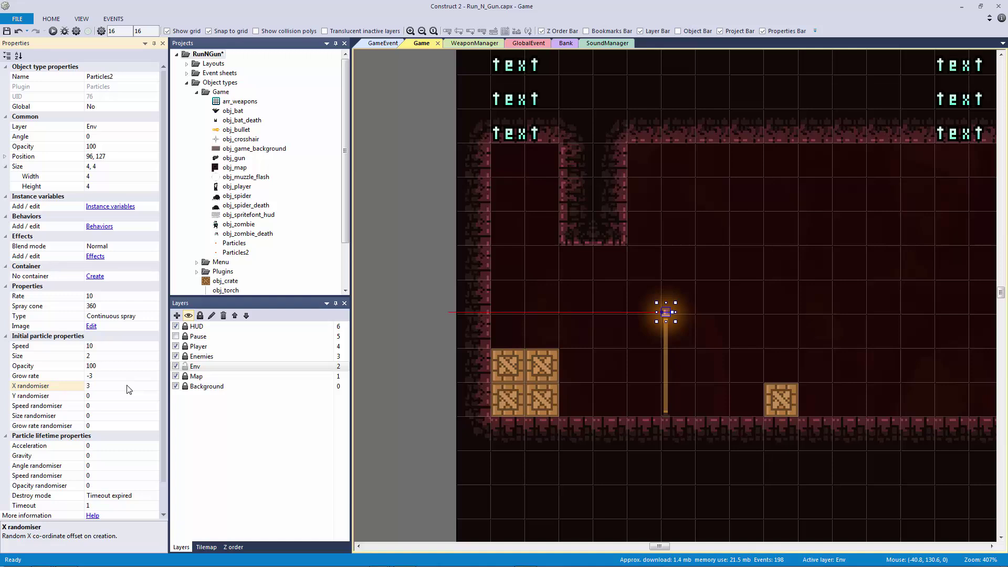
- Save the project, preview the game while walking the player to the left torch to check its flame, and close the preview
key("ctrl+s")
key("F5")
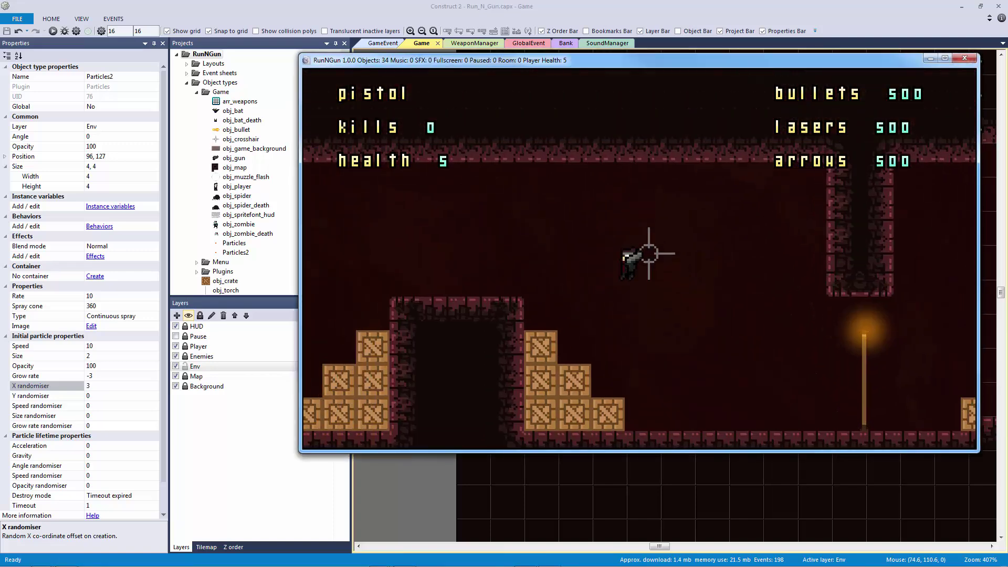
key("a")
key("w")
key("d")
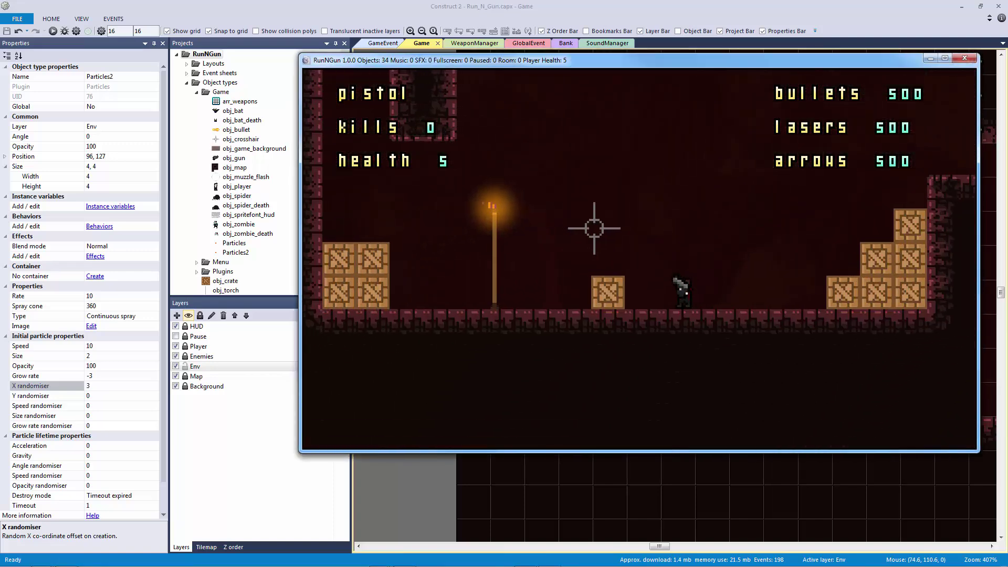
key("a")
key("w")
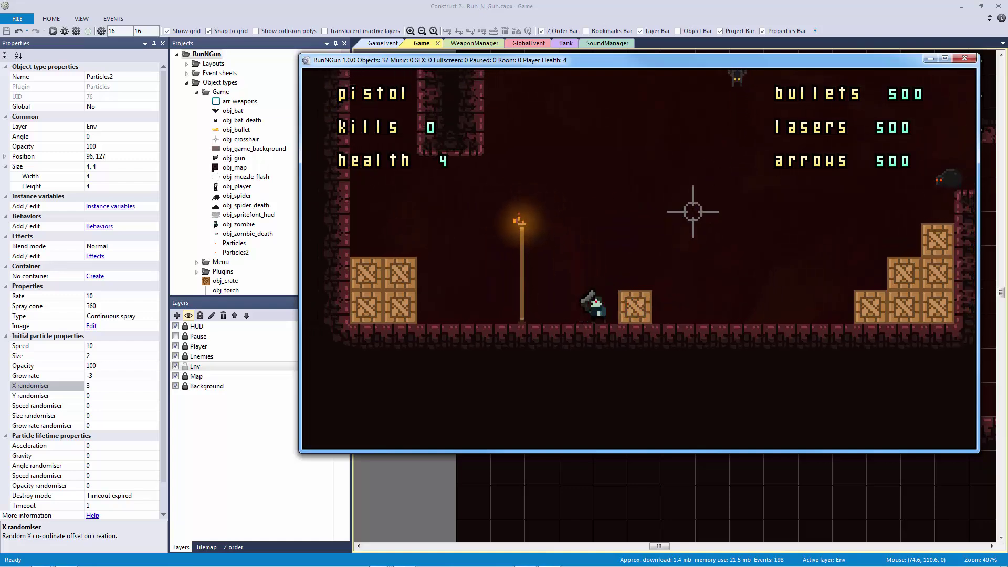
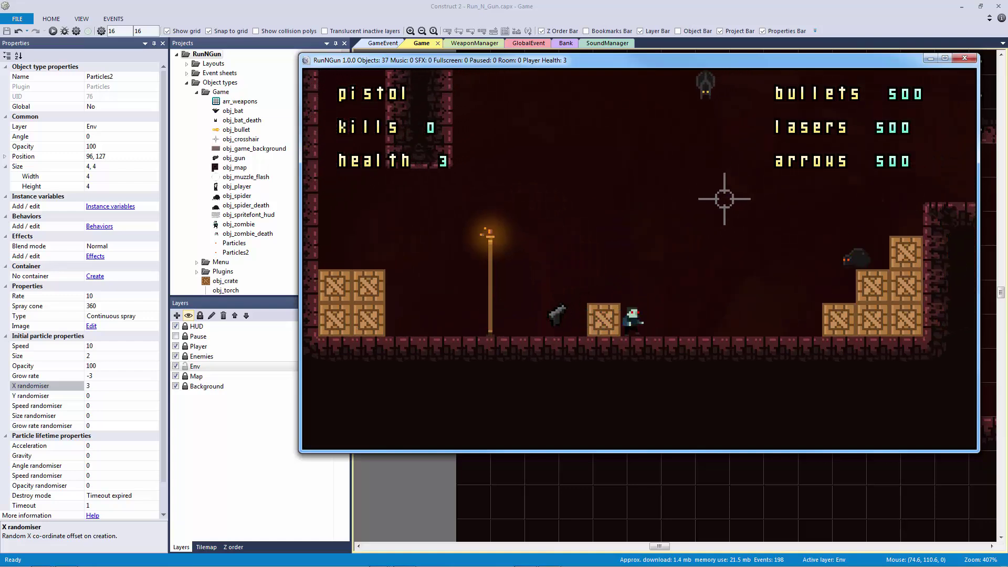
left_click(964, 59)
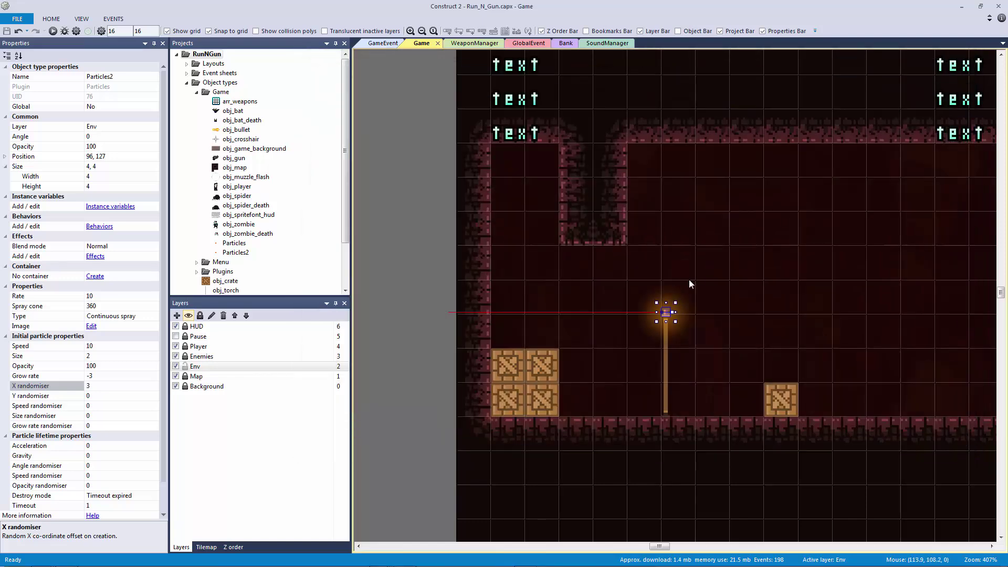
- Set the torch particles' spray cone to 180 and save the project
left_click(110, 306)
type("180")
key("ctrl+s")
- Run the game preview, move the player near the left torch to examine the narrower flame spray, and close the preview
left_click(53, 32)
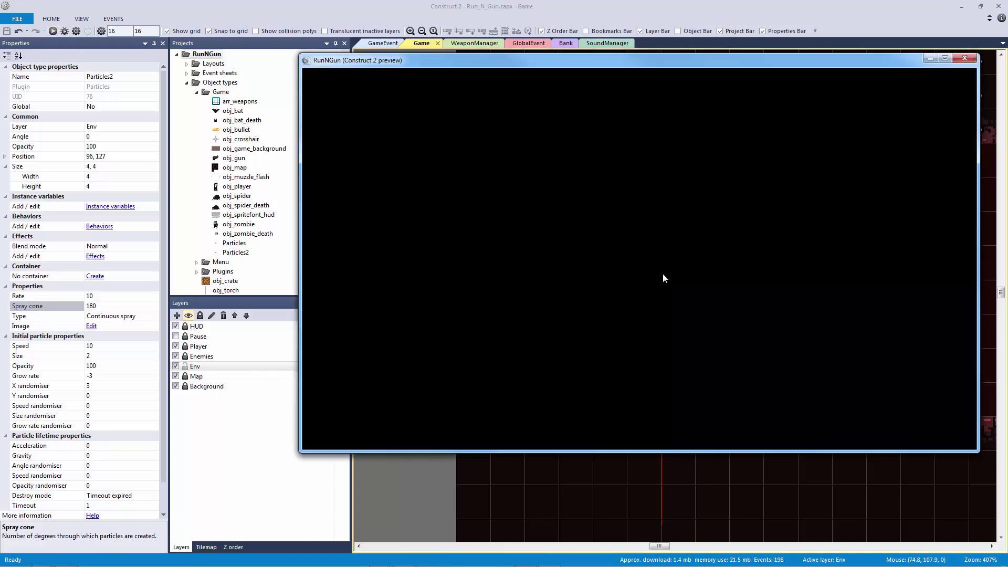
key("a")
key("w")
key("a")
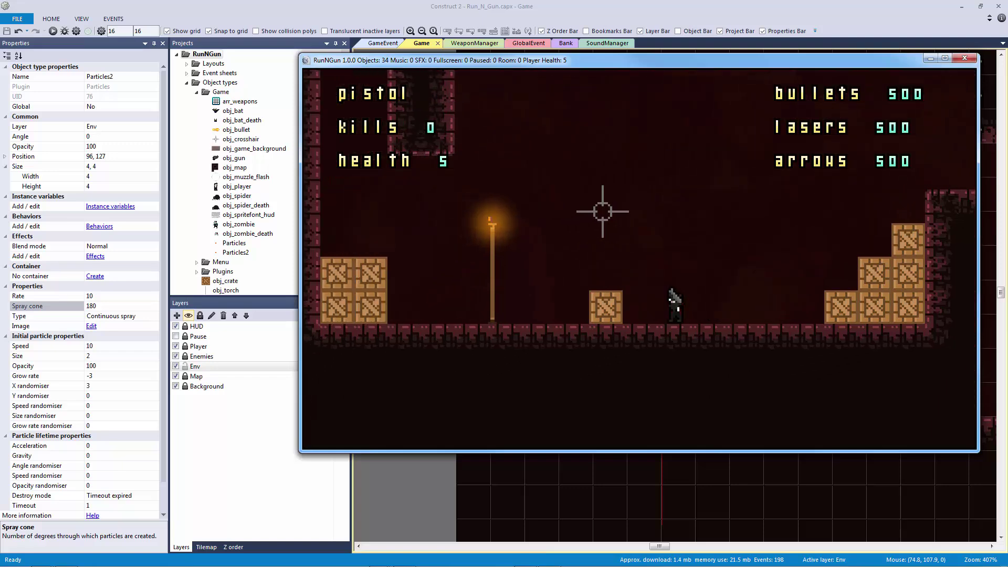
key("a")
key("w")
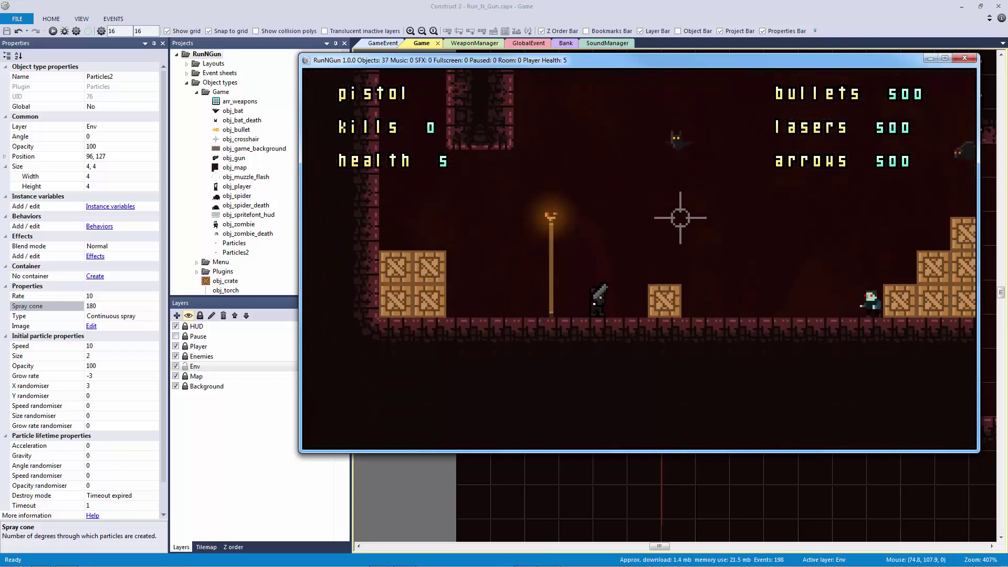
left_click(964, 58)
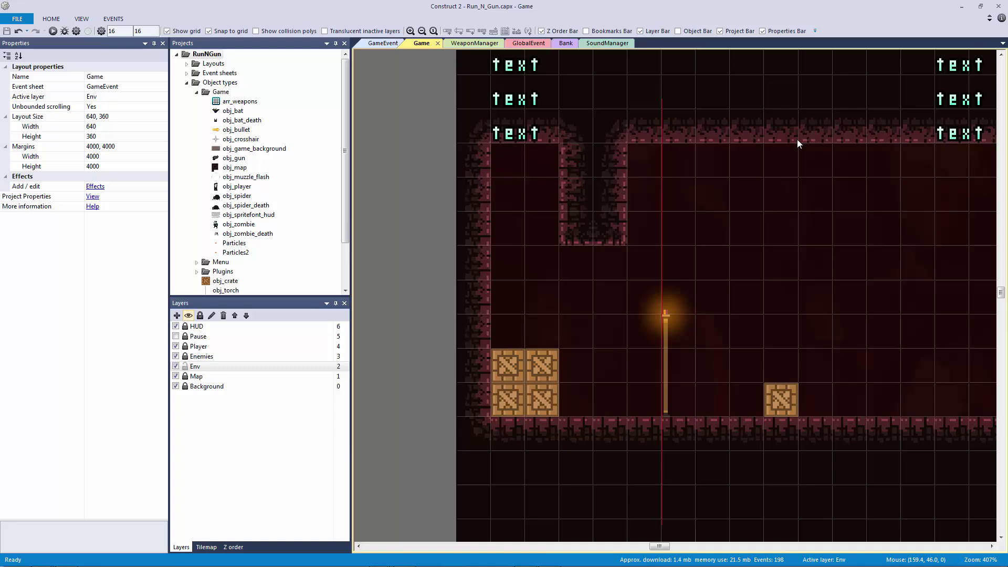
left_click(52, 30)
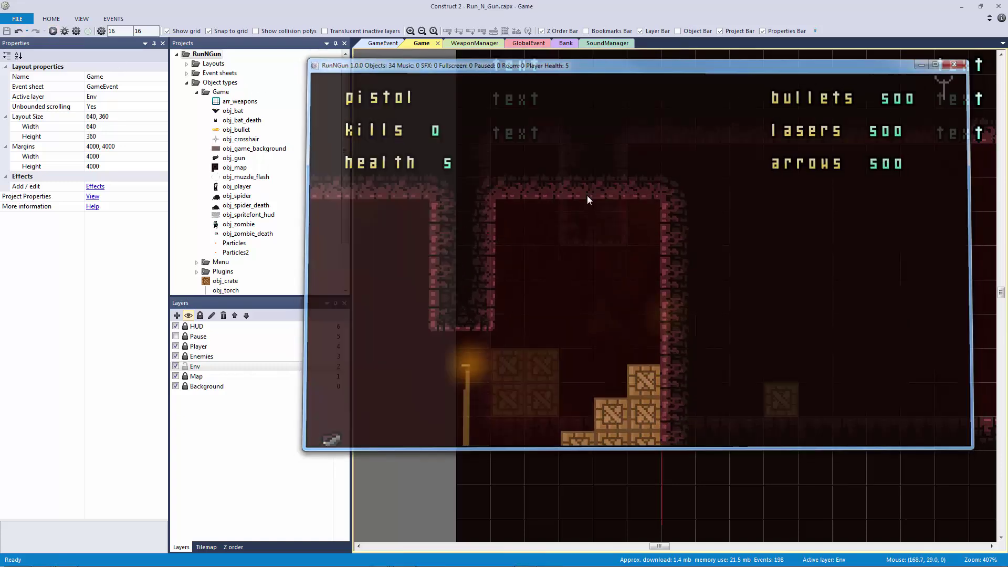
key("alt+F4")
- Try adding an instance of the existing Particles emitter over the left torch and nudging it to position 34, 127
left_click(667, 312)
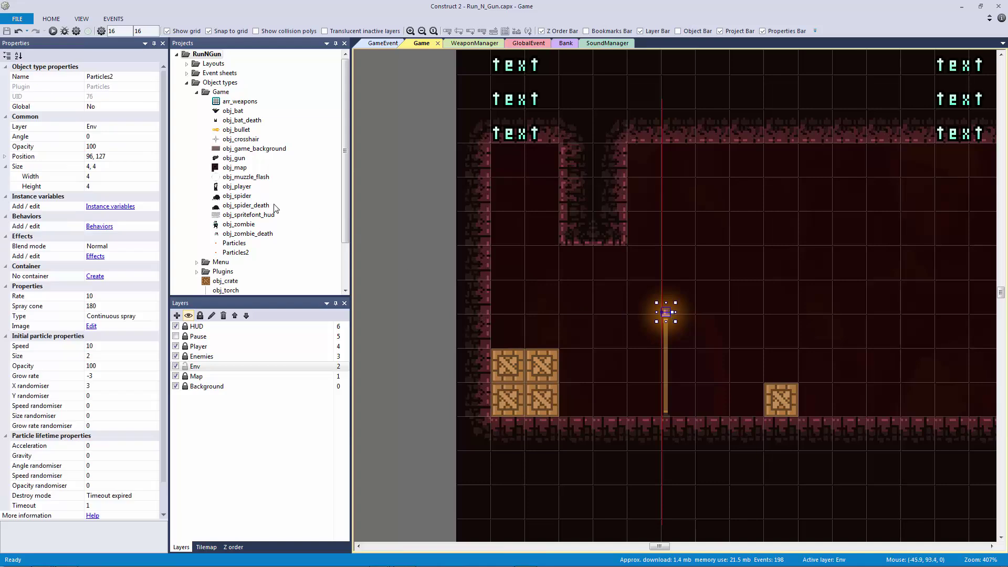
left_click(234, 243)
scroll(237, 242, "down", 2)
left_click_drag(678, 317, 648, 325)
key("Up")
key("Right")
key("Right")
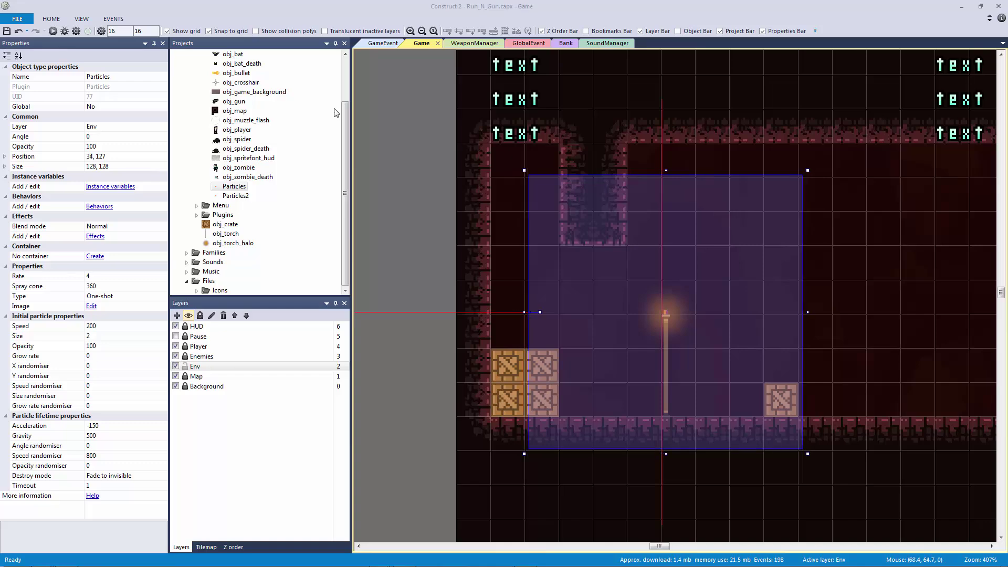
- Preview the game with the added Particles instance, move the player towards the left torch, and close the preview
left_click(54, 32)
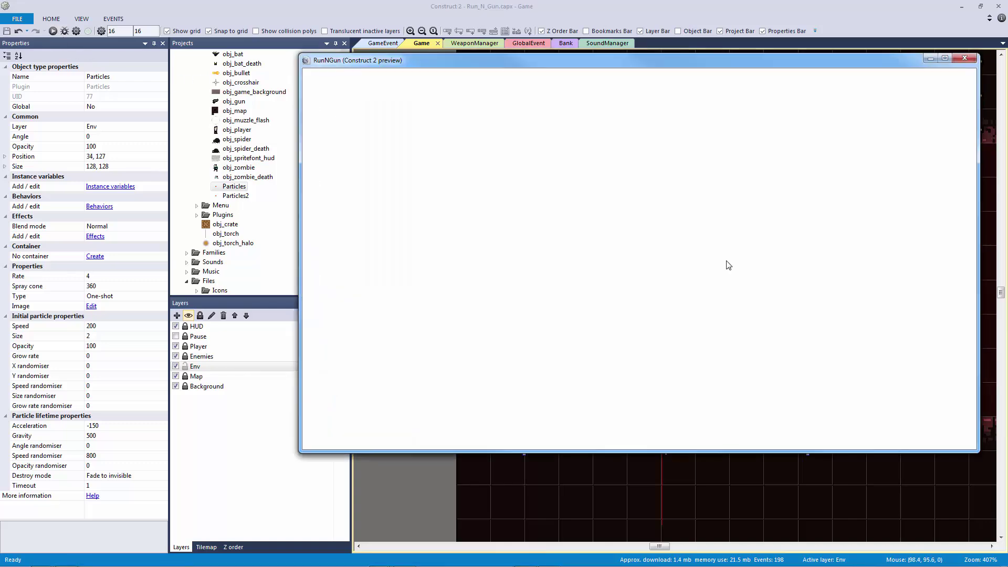
key("a")
key("w")
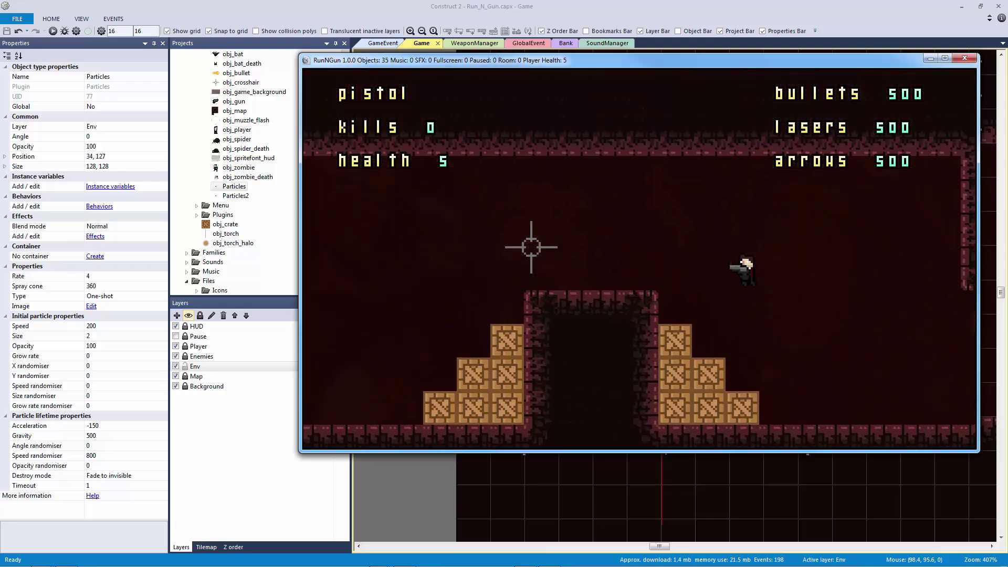
key("w")
key("a")
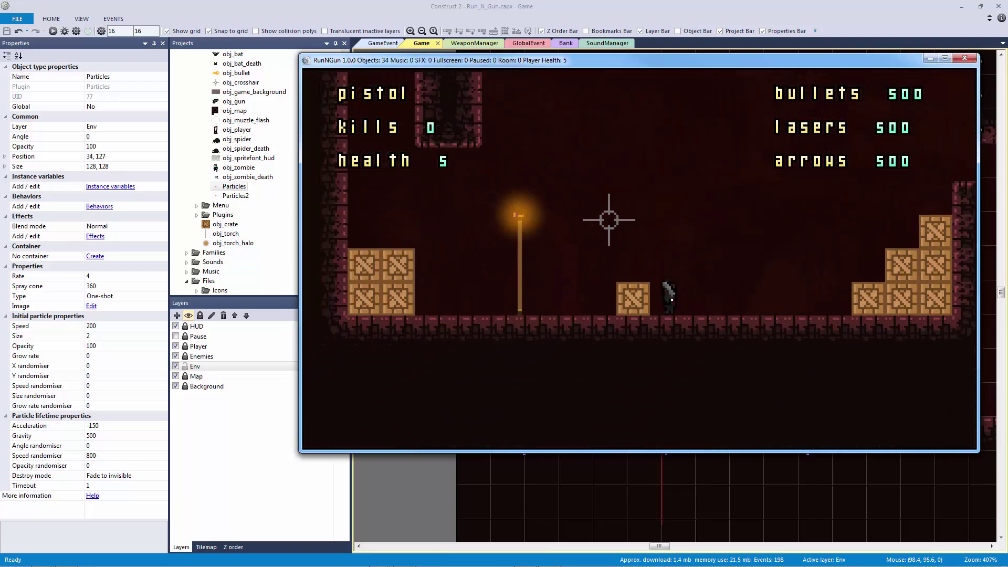
key("a")
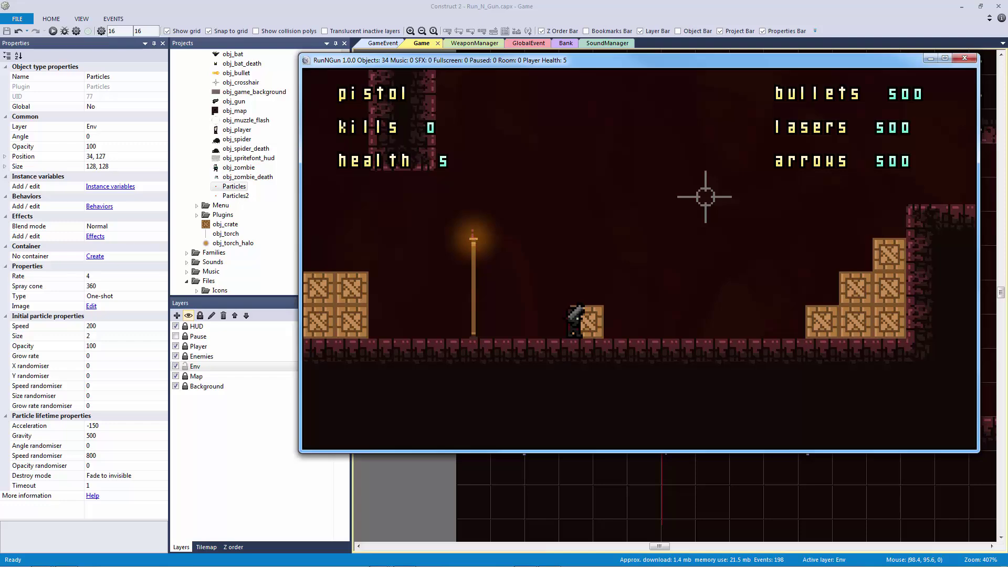
left_click(964, 58)
- Remove the trial Particles instance from around the left torch
left_click(488, 307)
left_click_drag(594, 313, 635, 304)
left_click(504, 289)
scroll(783, 310, "down", 2, "ctrl")
scroll(688, 310, "down", 1, "ctrl")
- Copy the Particles2 emitter from the left torch onto the tip of the right torch at position 528, 127
left_click(672, 308)
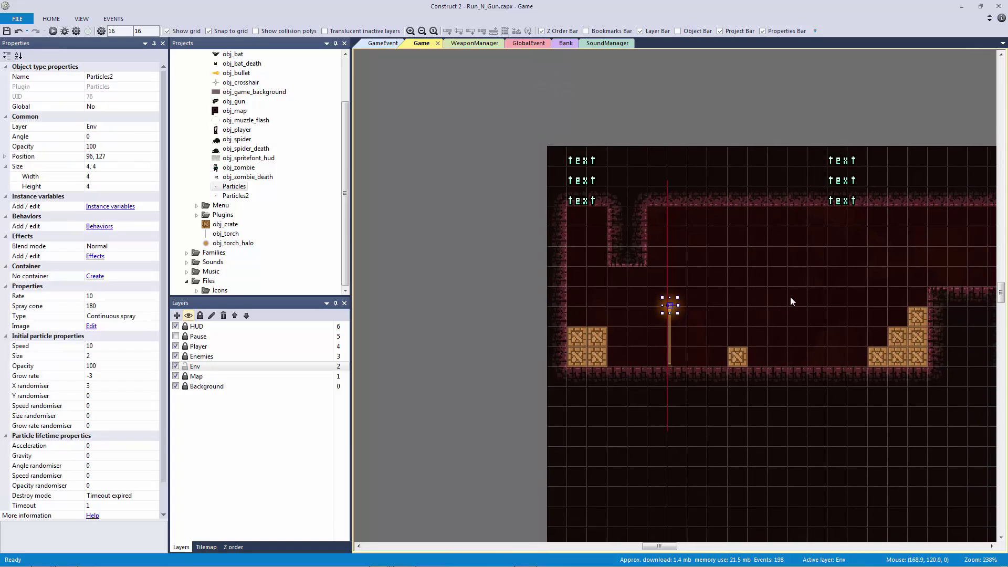
middle_click_drag(853, 295, 353, 284)
key("ctrl+v")
left_click(722, 306)
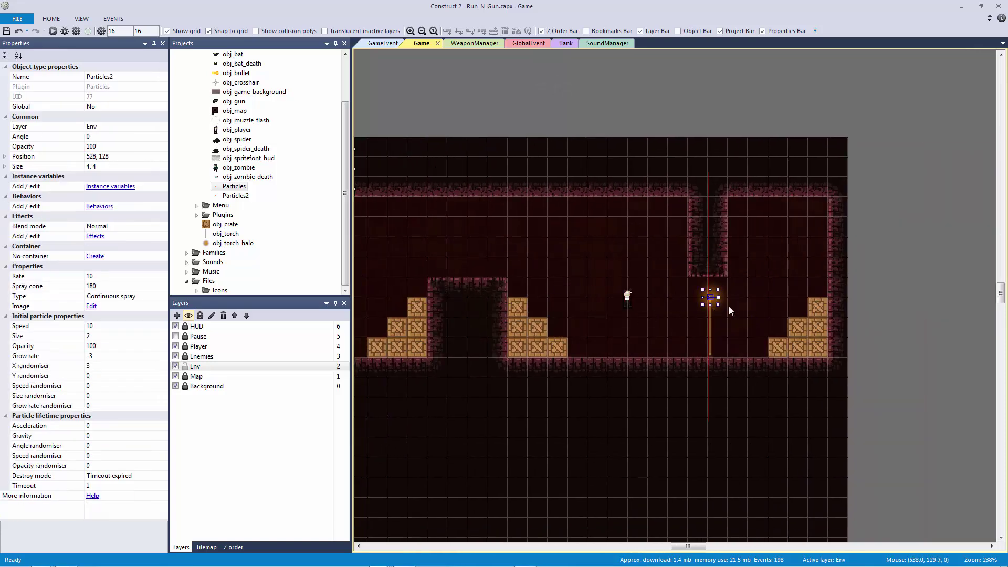
scroll(738, 310, "up", 2, "ctrl")
scroll(738, 310, "up", 10, "ctrl")
key("Up")
key("Up")
key("Down")
scroll(898, 282, "down", 8, "ctrl")
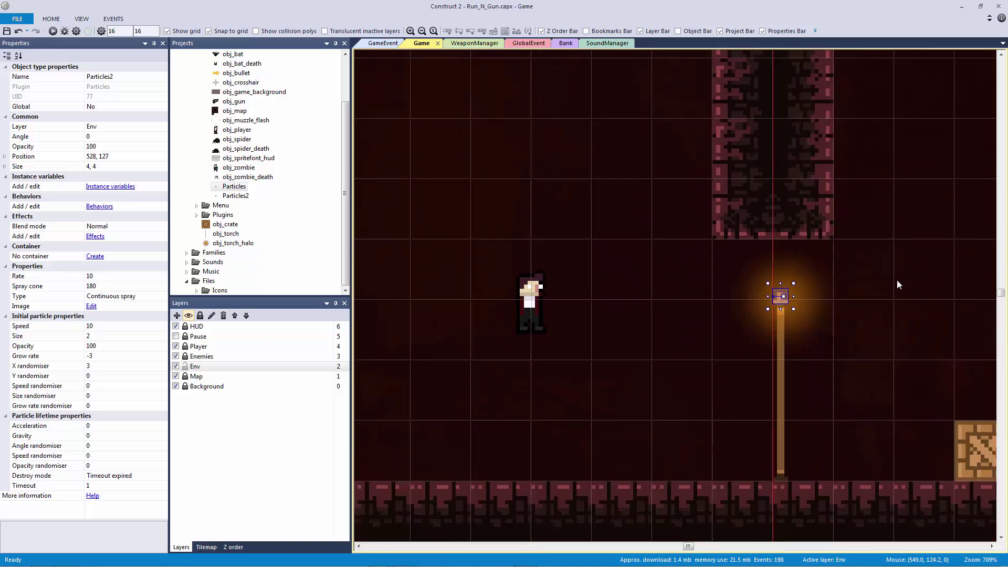
scroll(830, 286, "down", 8, "ctrl")
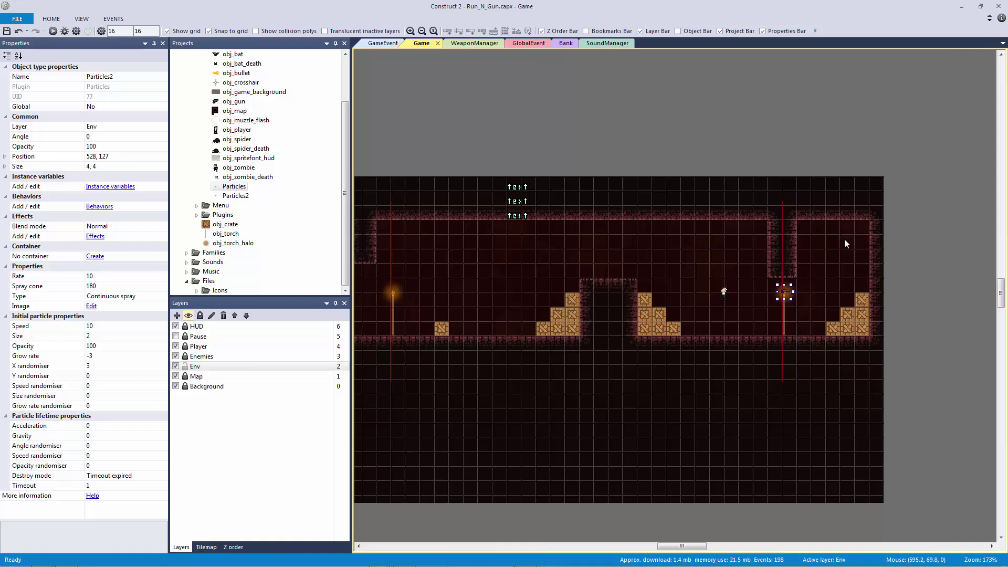
middle_click_drag(694, 212, 759, 211)
left_click(696, 274)
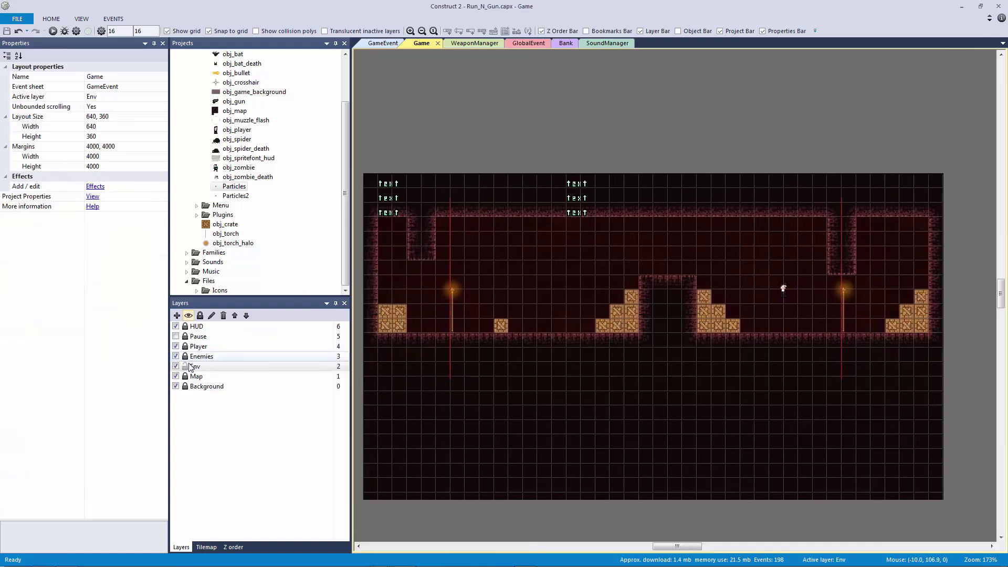
- Add a layer directly above the Pause layer and name it Lights
left_click(204, 338)
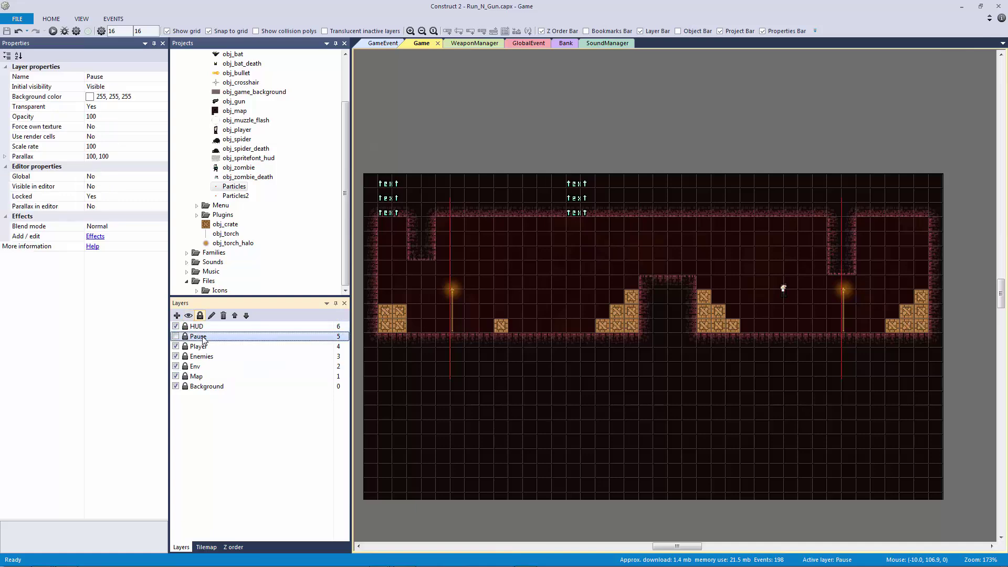
left_click(177, 316)
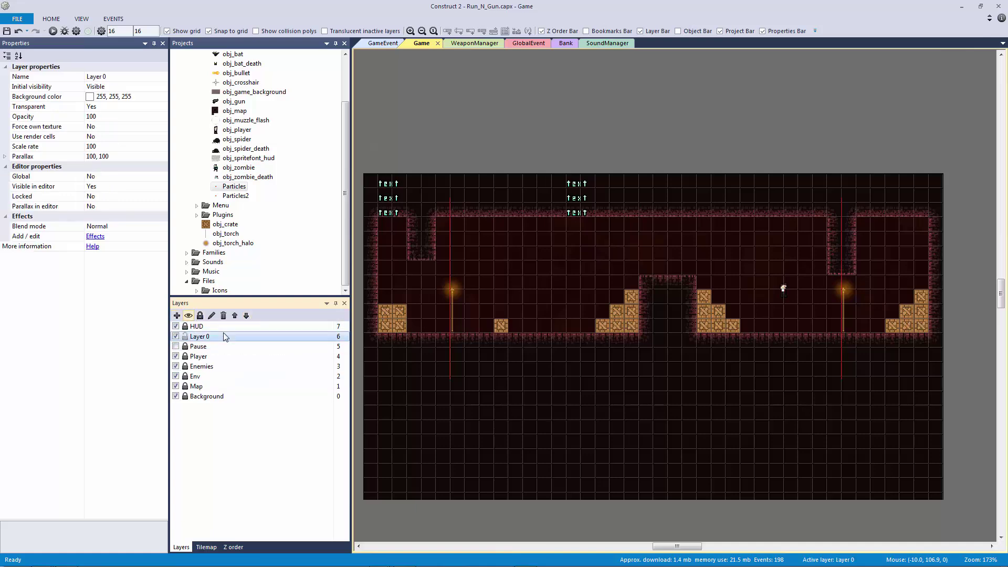
right_click(227, 336)
left_click(257, 391)
type("Lights")
key("Return")
left_click(268, 337)
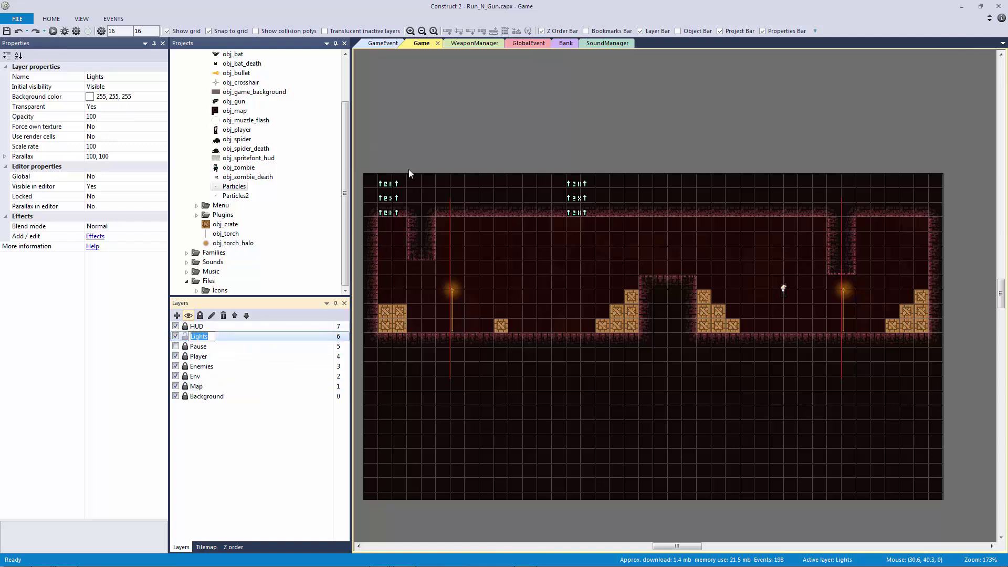
left_click(396, 201)
left_click(263, 337)
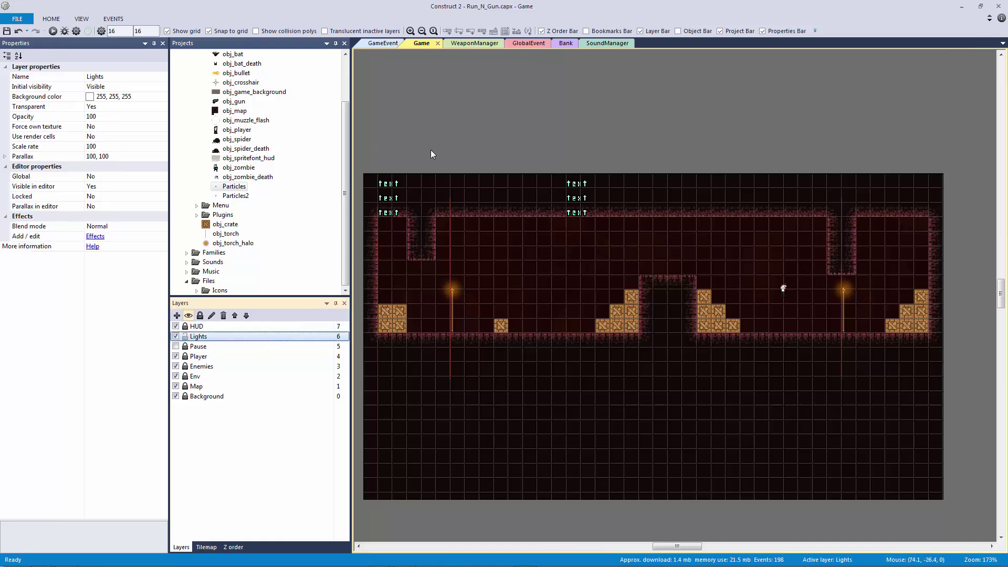
left_click(255, 337)
left_click(515, 149)
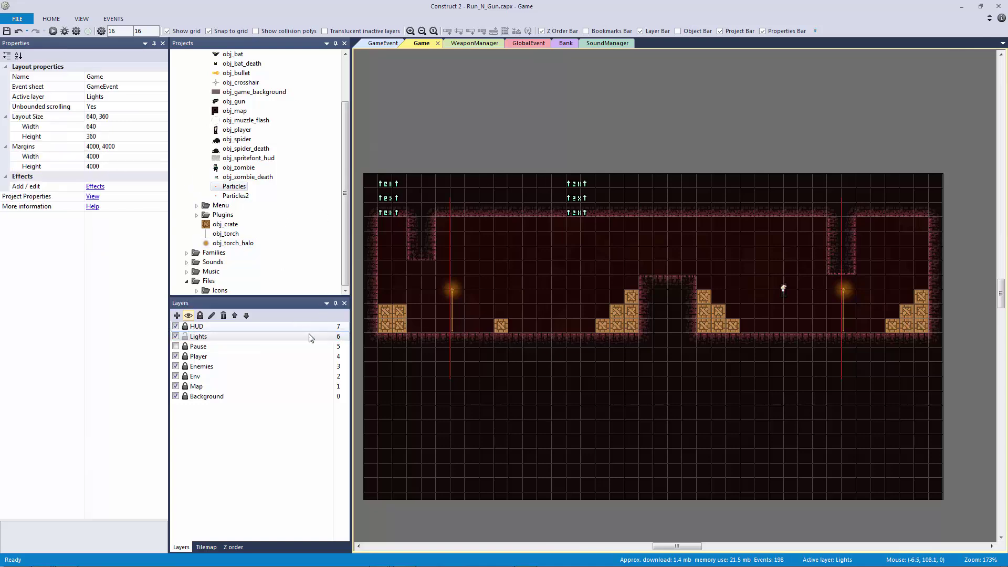
- Give the Lights layer a black background colour (0, 0, 0) and set its Transparent property to No
left_click(310, 340)
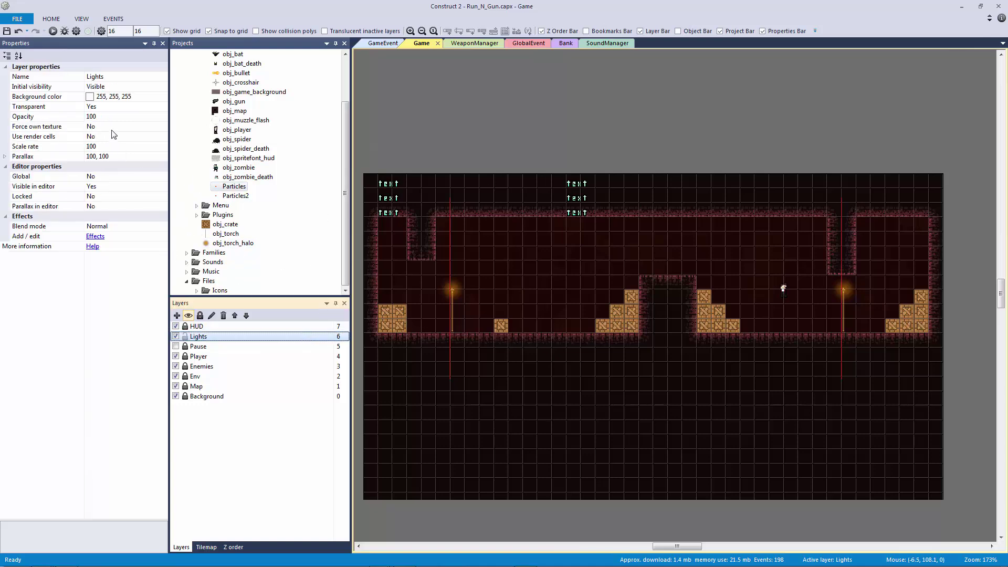
left_click(57, 98)
left_click(162, 97)
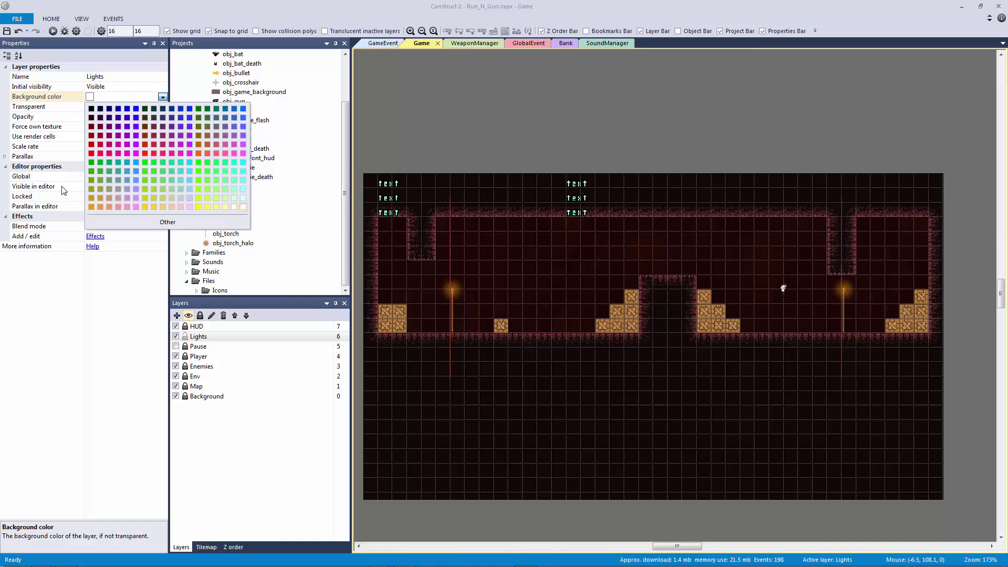
left_click(91, 115)
left_click(76, 109)
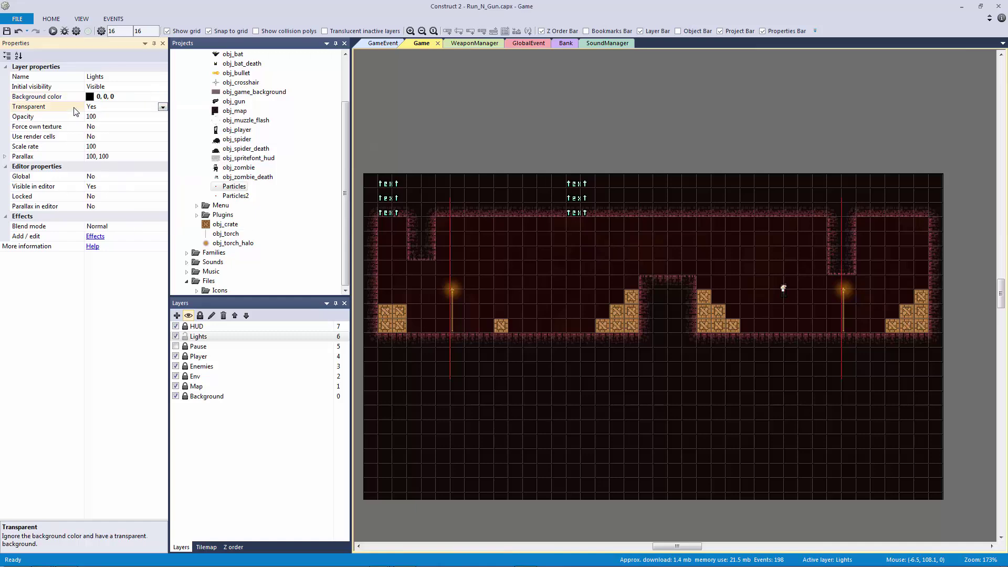
double_click(75, 108)
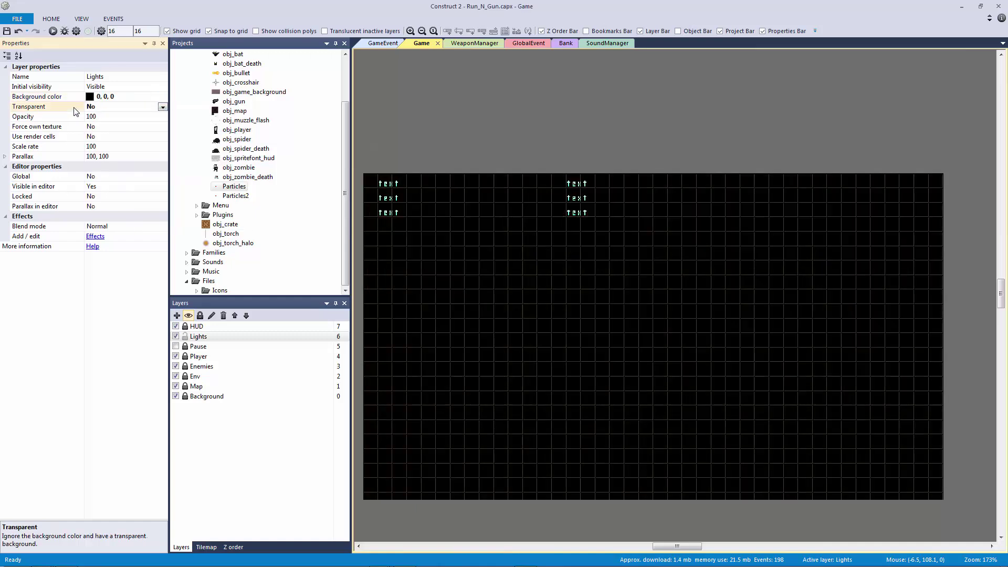
- Set the Lights layer's Force own texture property to Yes
left_click(204, 339)
left_click(513, 174)
middle_click_drag(590, 159, 636, 152)
left_click(205, 339)
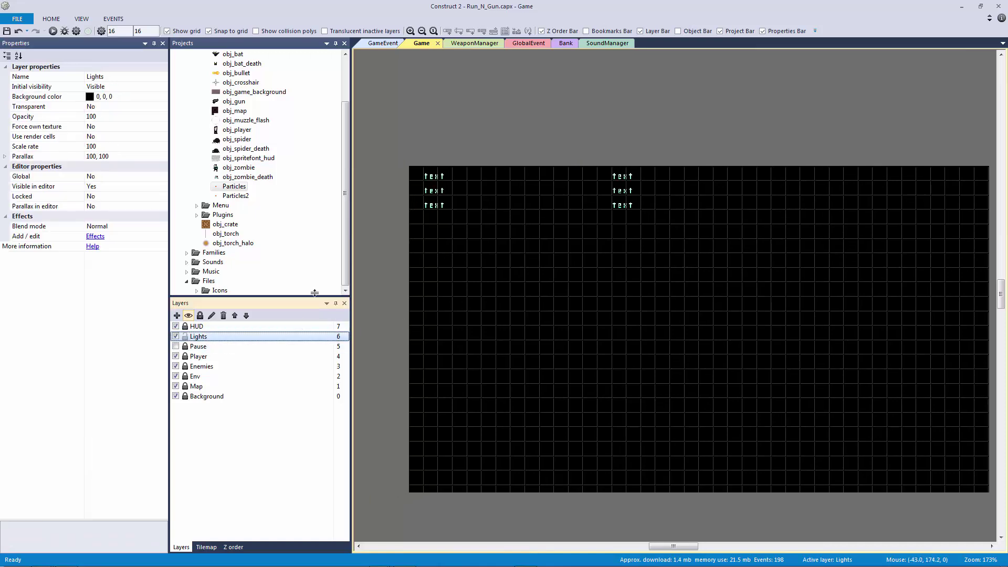
left_click(58, 129)
left_click_drag(94, 518, 95, 507)
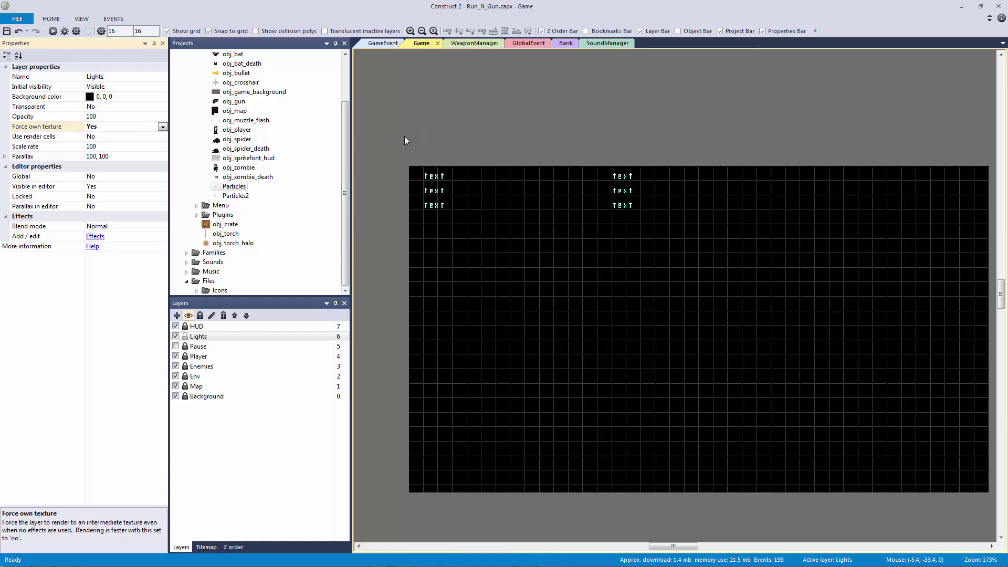
left_click(406, 167)
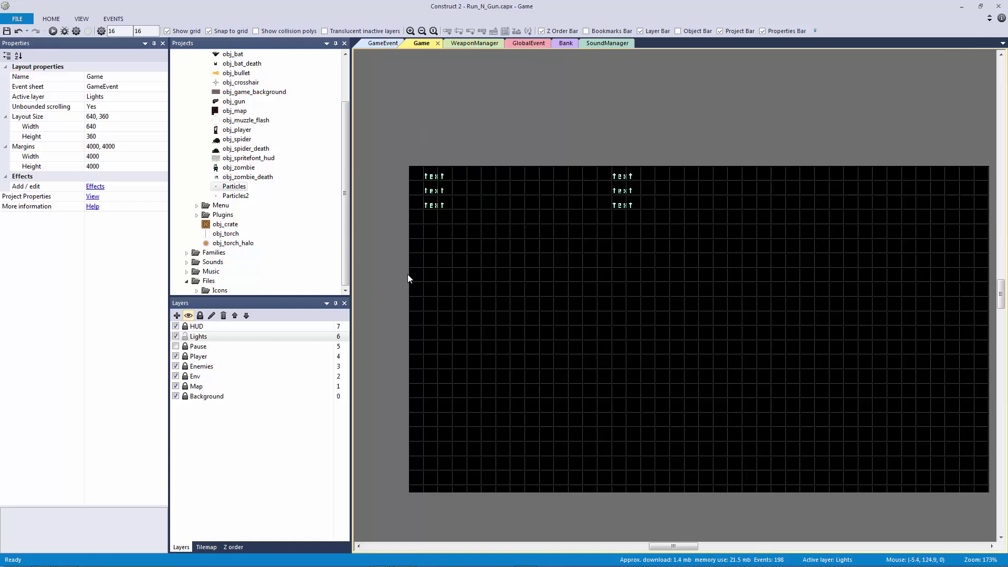
- Insert a new Sprite object on the Lights layer near the layout's upper-left corner, collapsing the Game object folder beforehand
scroll(345, 190, "up", 2)
left_click(195, 92)
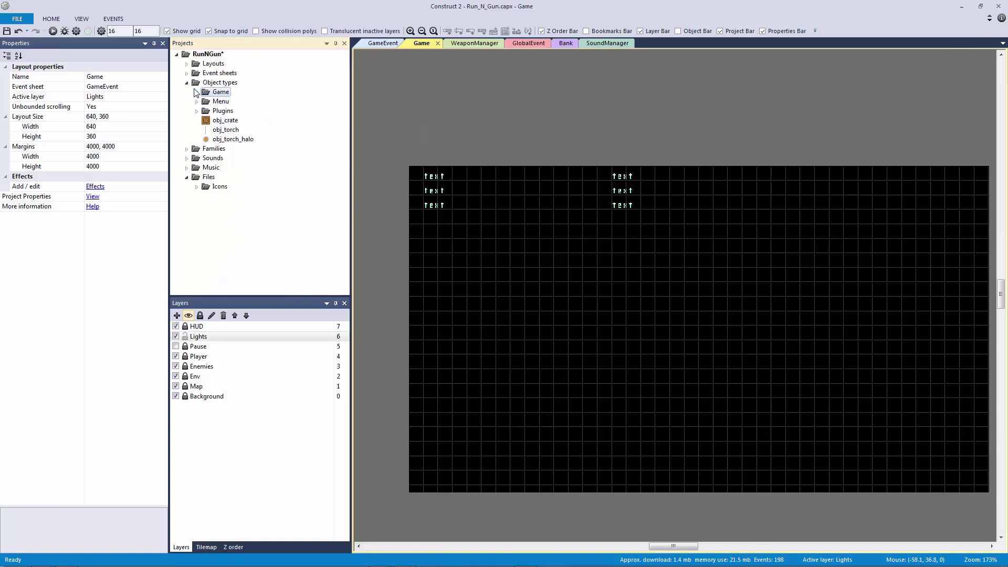
double_click(443, 142)
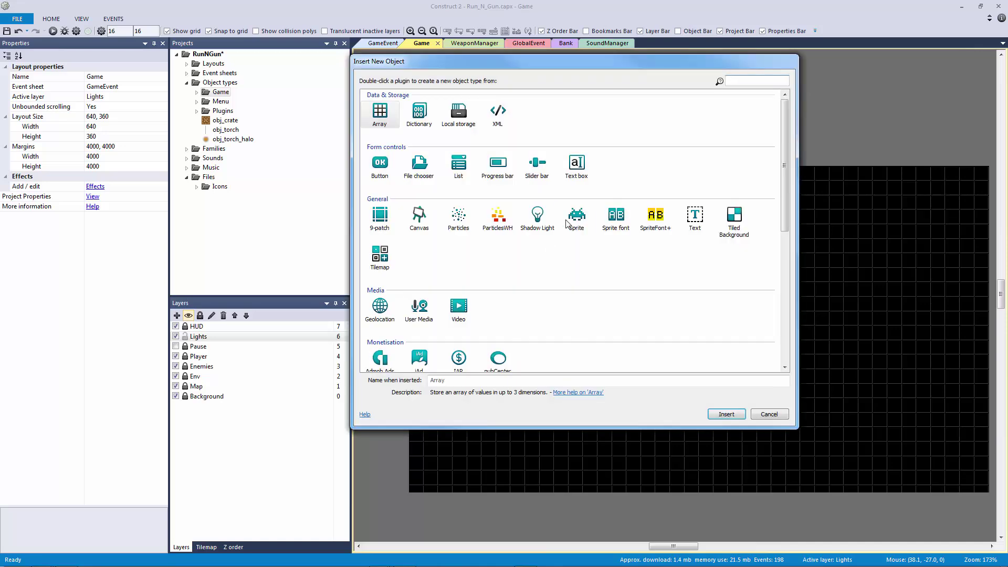
left_click(567, 220)
double_click(567, 220)
left_click(450, 158)
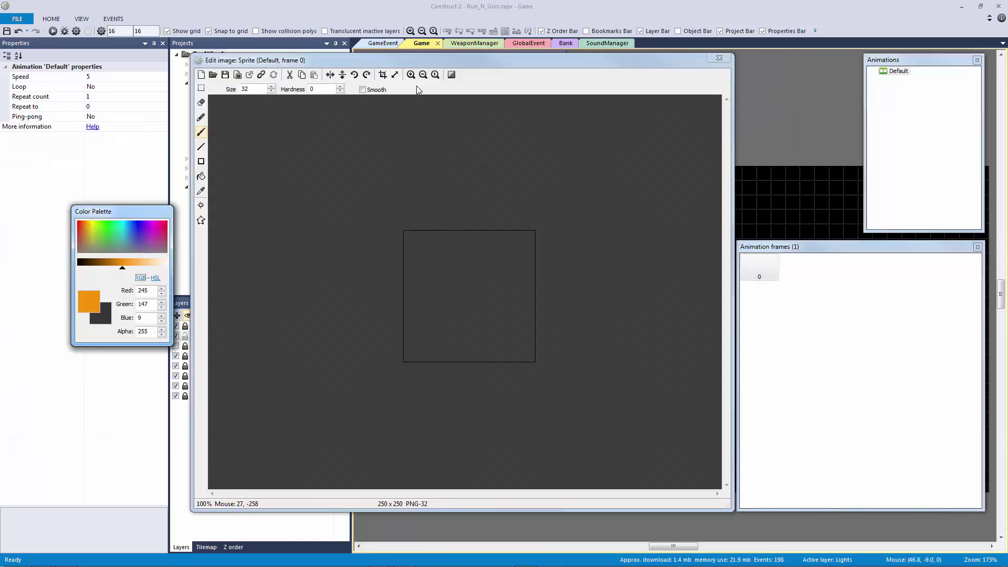
- Test soft orange brush dabs on the 250 x 250 sprite image, clear them and set the brush size to 250
left_click(474, 278)
left_click(395, 74)
left_click(475, 319)
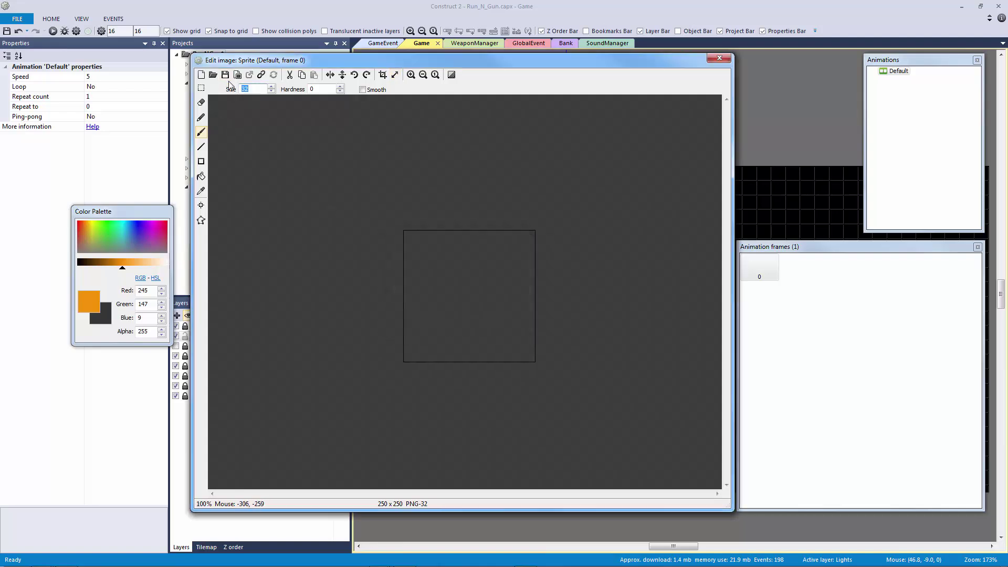
type("50")
left_click_drag(254, 89, 218, 83)
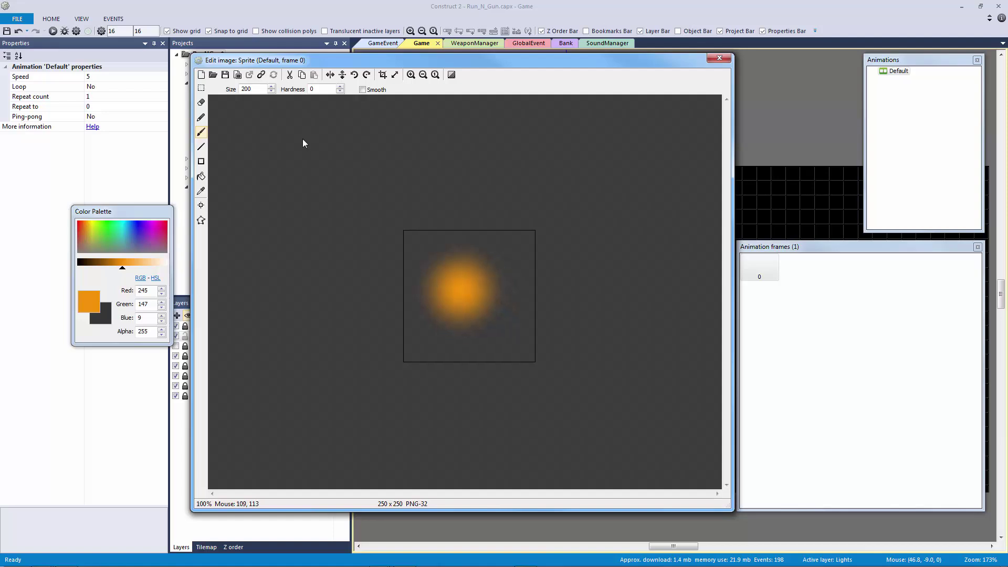
key("ctrl+a")
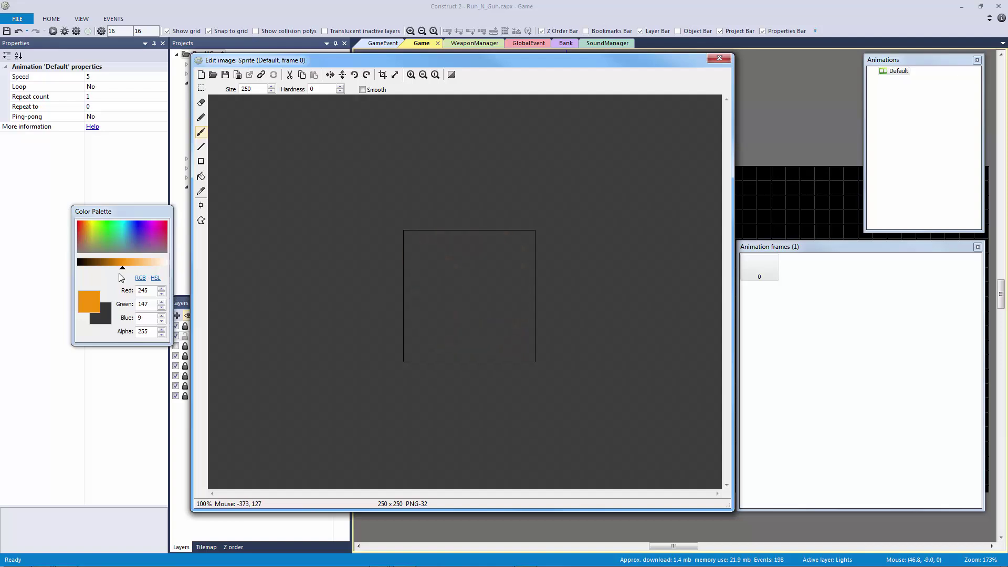
- Paint a soft black (0, 0, 0) spot in the centre of the sprite image and close the image editor
left_click_drag(123, 268, 58, 266)
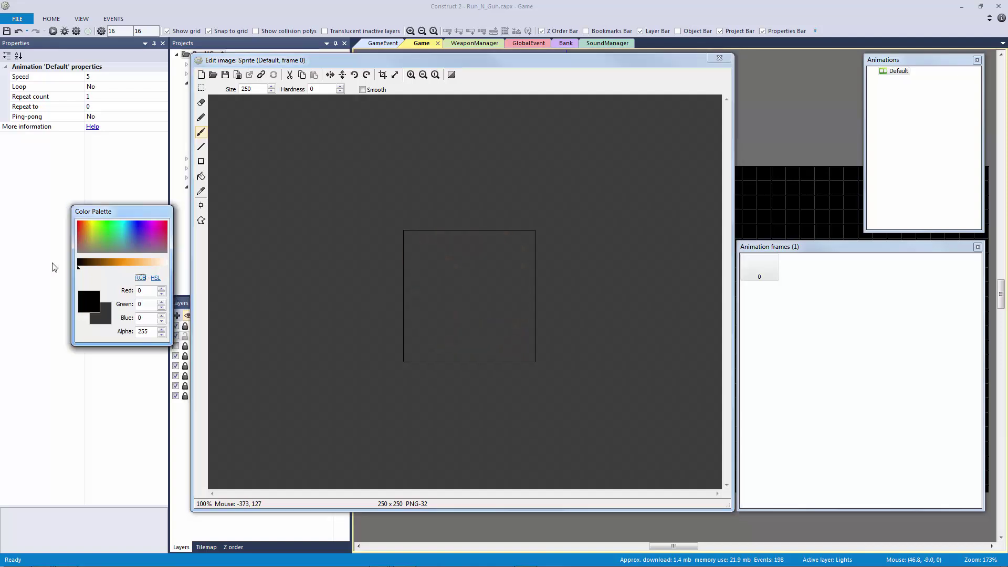
left_click(468, 299)
key("ctrl+z")
left_click(470, 300)
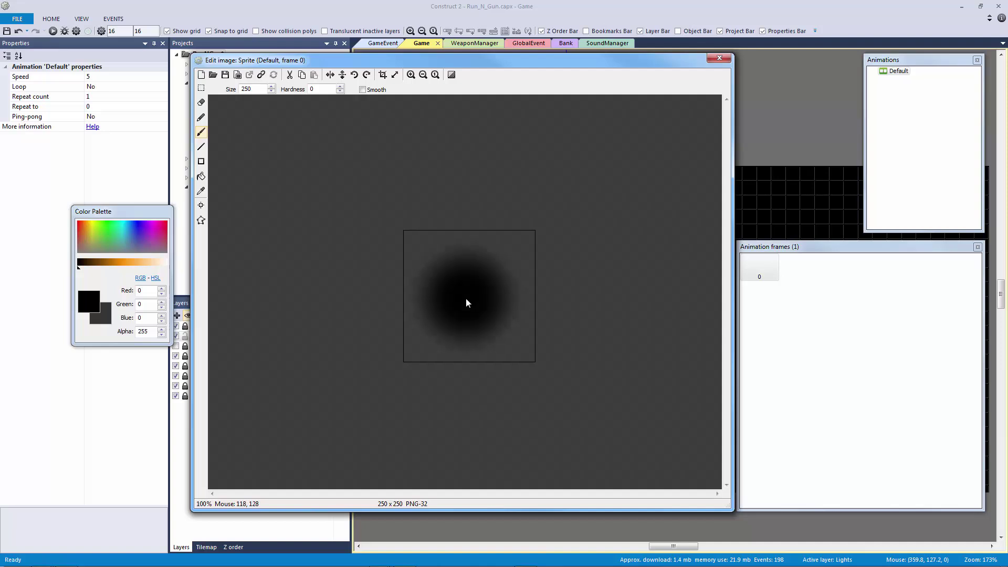
key("ctrl+z")
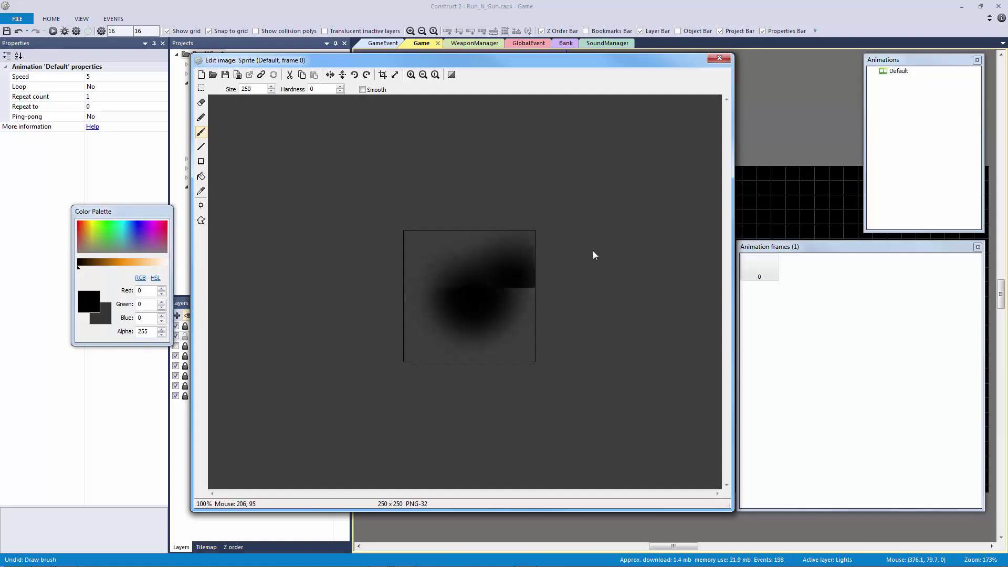
left_click(719, 58)
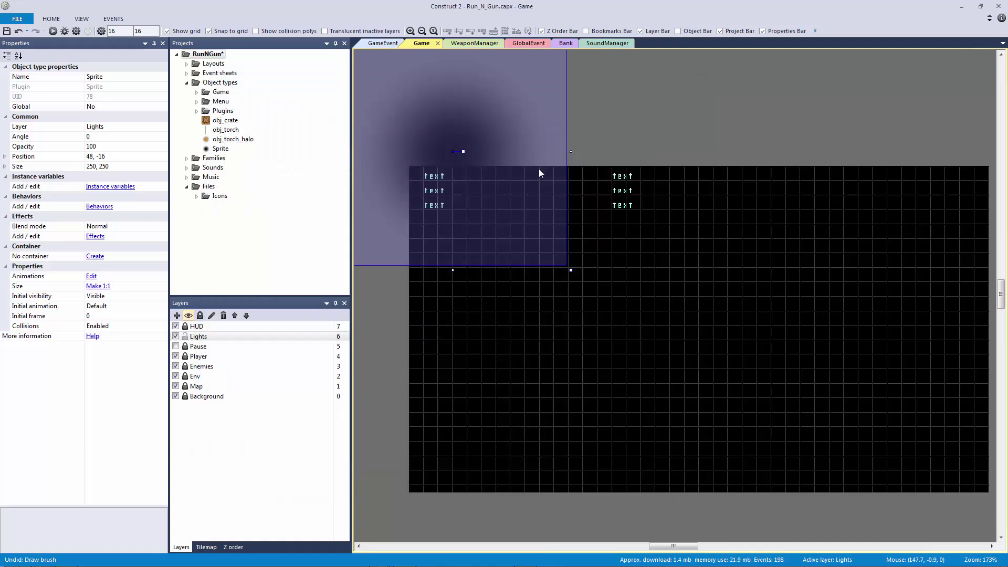
- Move the black spot sprite onto the layout at position 160, 176 and set its blend mode to Destination out
left_click_drag(468, 134, 551, 134)
left_click_drag(562, 175, 580, 301)
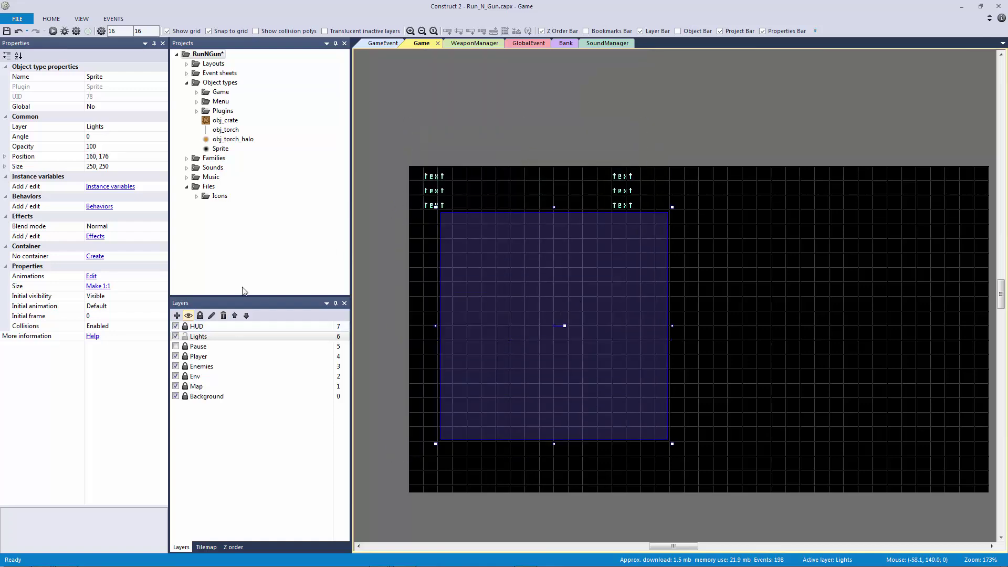
left_click(130, 227)
left_click(162, 226)
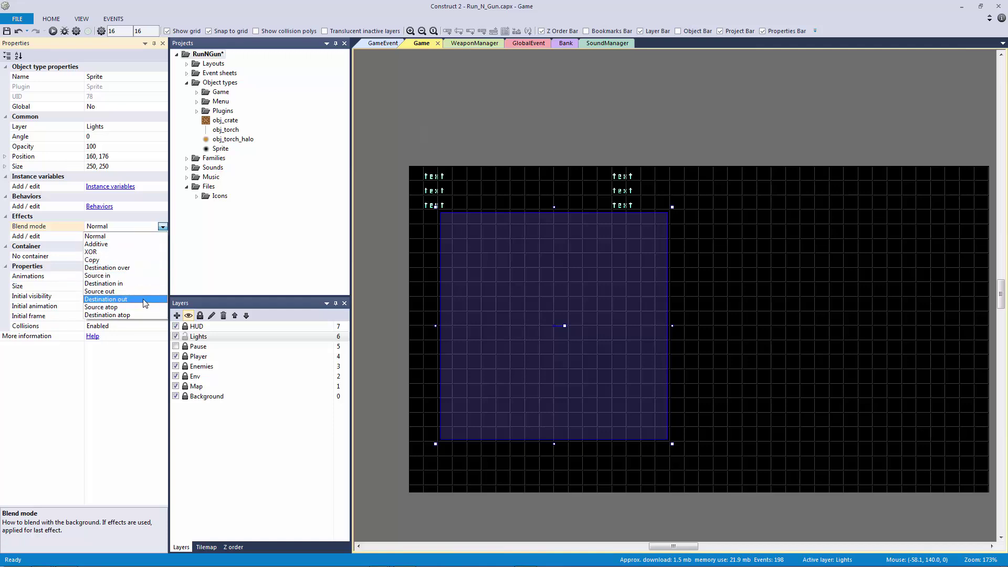
left_click(144, 300)
- Reposition the light sprite around the left torch and crate, at 144, 160
left_click(412, 240)
left_click_drag(540, 269, 546, 266)
left_click(269, 331)
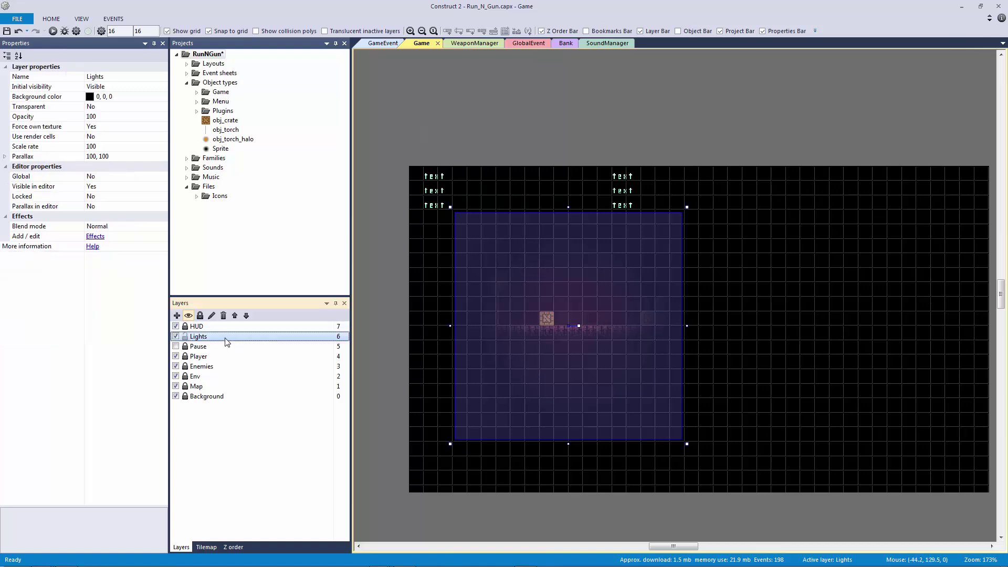
left_click_drag(564, 328, 560, 295)
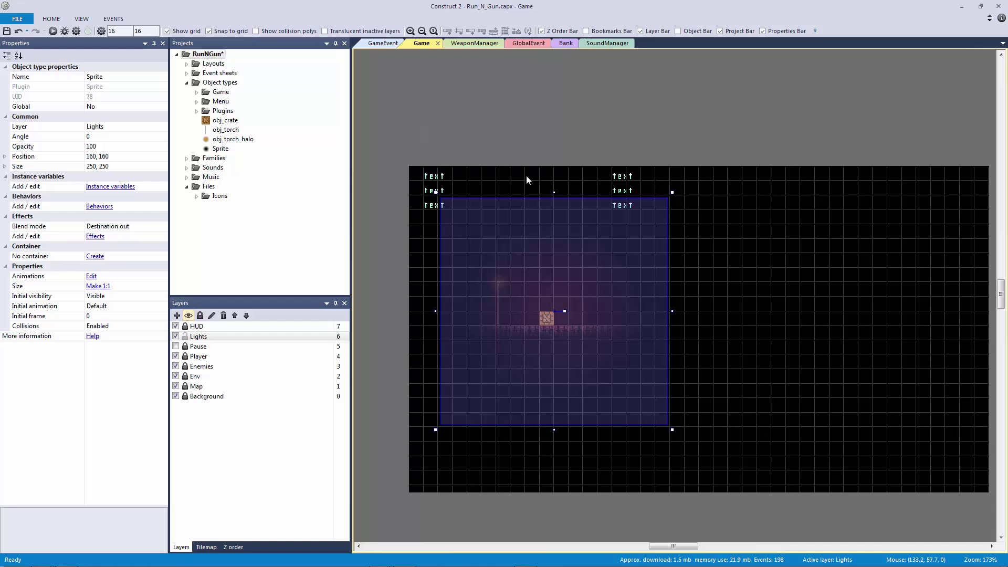
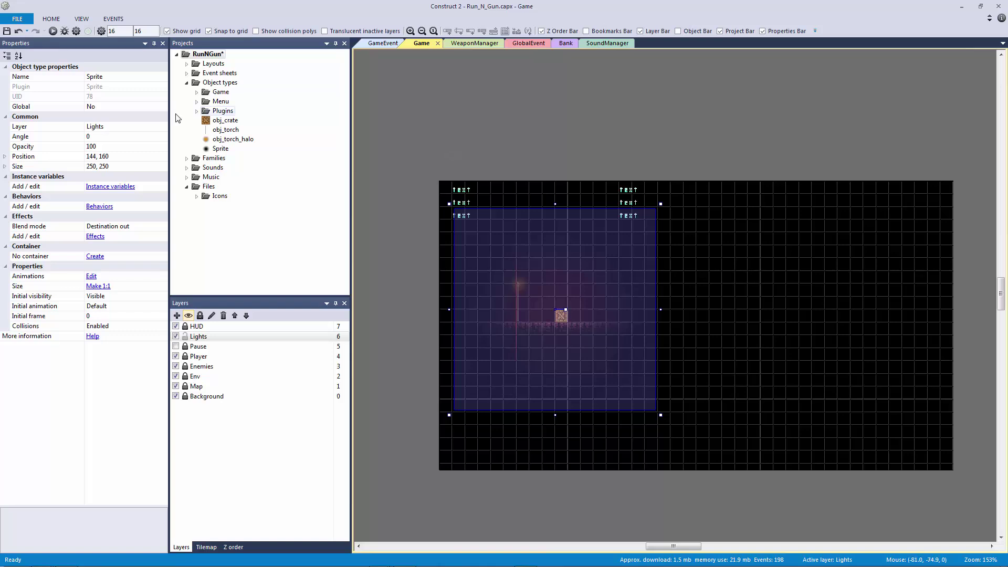
- Rename the light sprite as obj_point_light_player
left_click(145, 77)
type("obj")
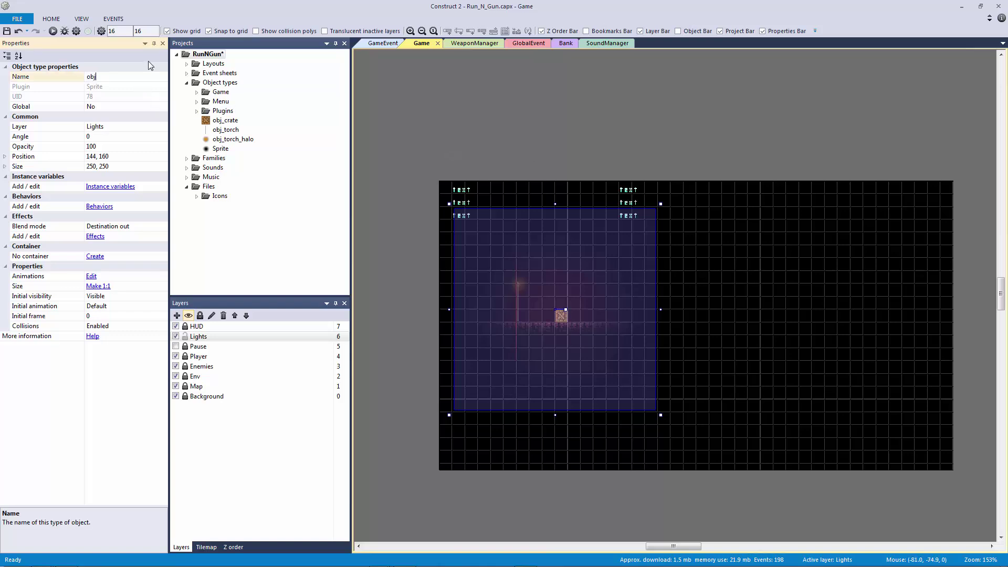
type("_point_light_player")
key("Return")
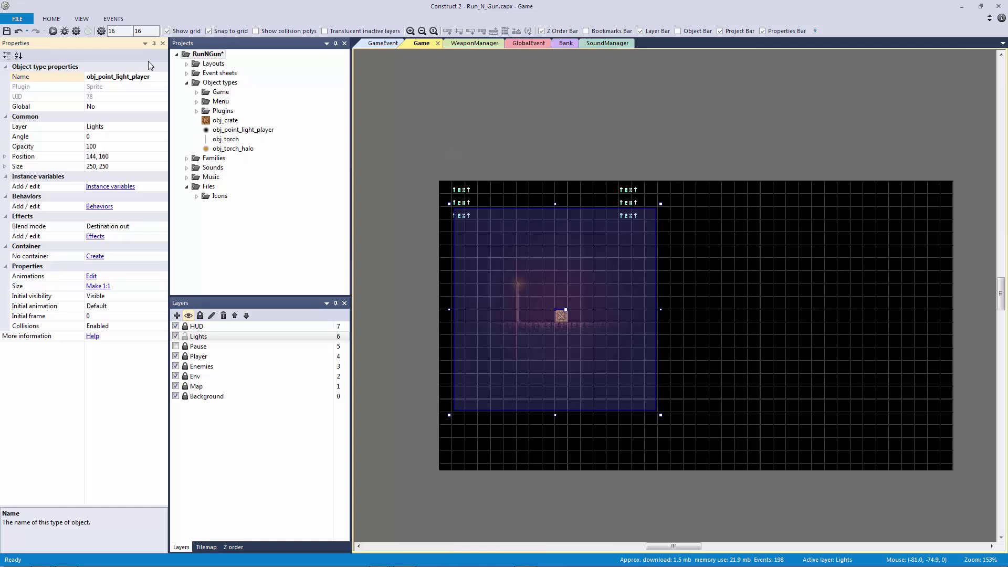
- Clone the player light as a new object type at position 400, 112 and name it obj_point_light_mouse
right_click(591, 248)
left_click(637, 284)
left_click(657, 247)
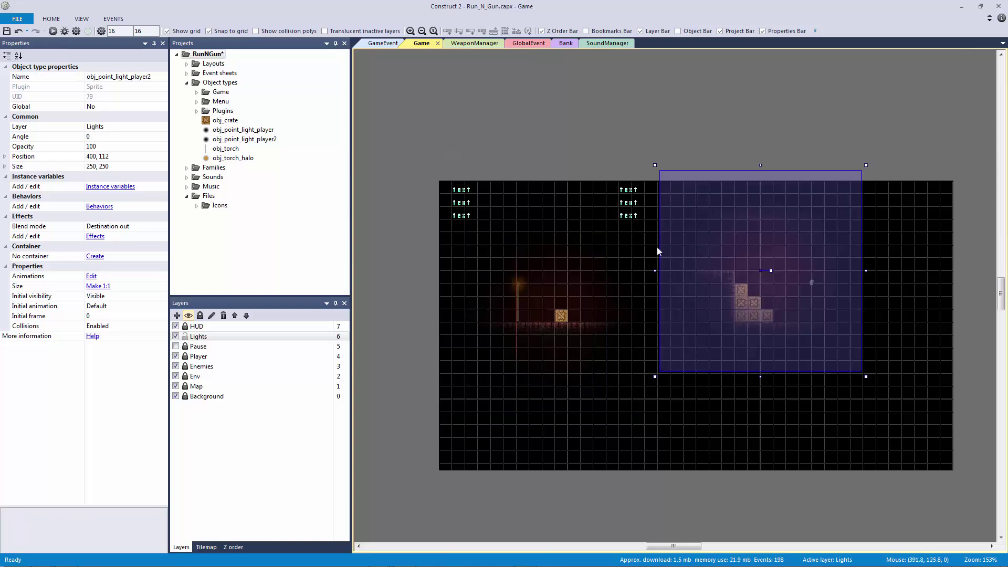
left_click(158, 77)
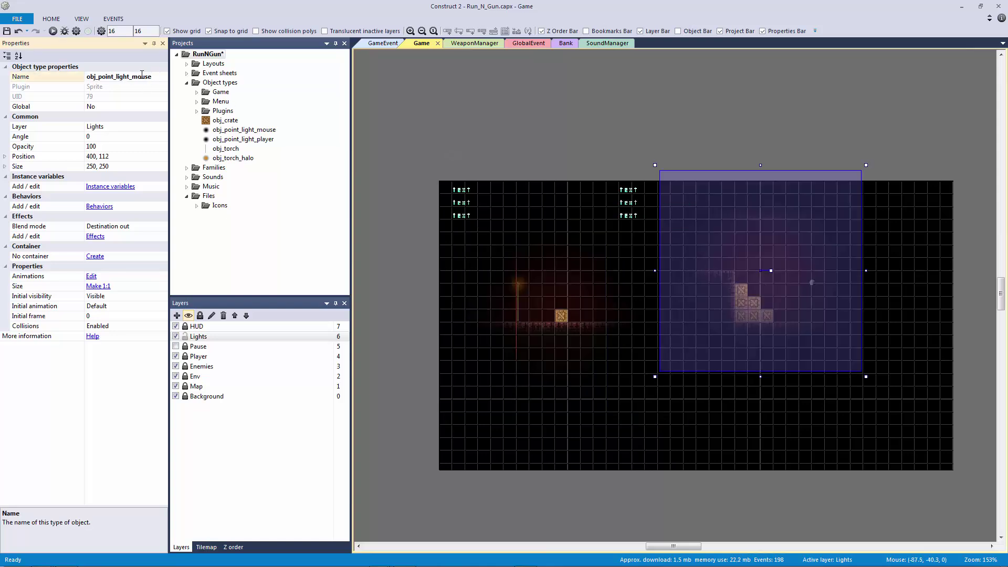
- Set obj_point_light_mouse's size to 128 x 128 and move it over the right torch at position 528, 96
left_click(5, 167)
left_click(117, 176)
type("12")
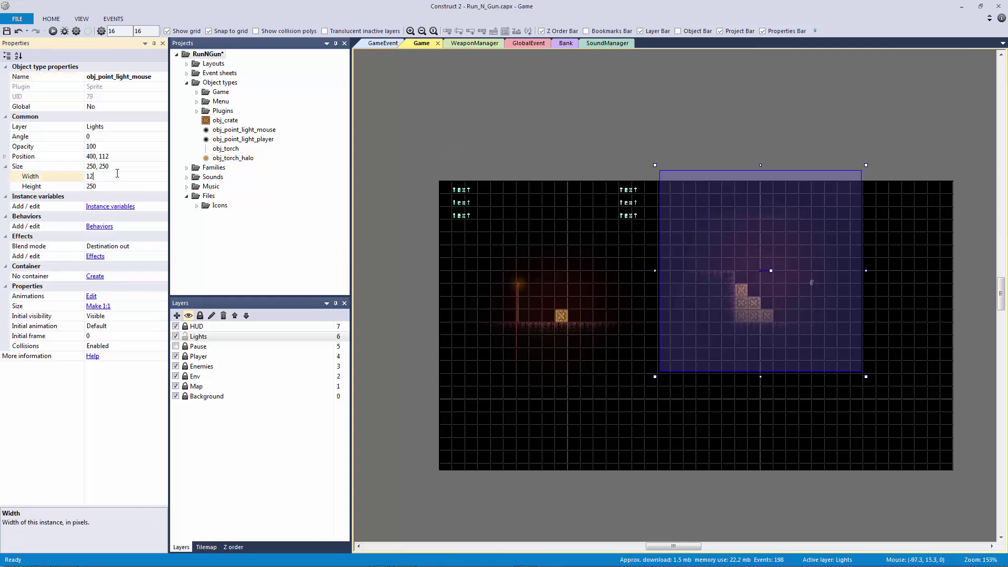
type("8")
key("Tab")
type("128")
key("Return")
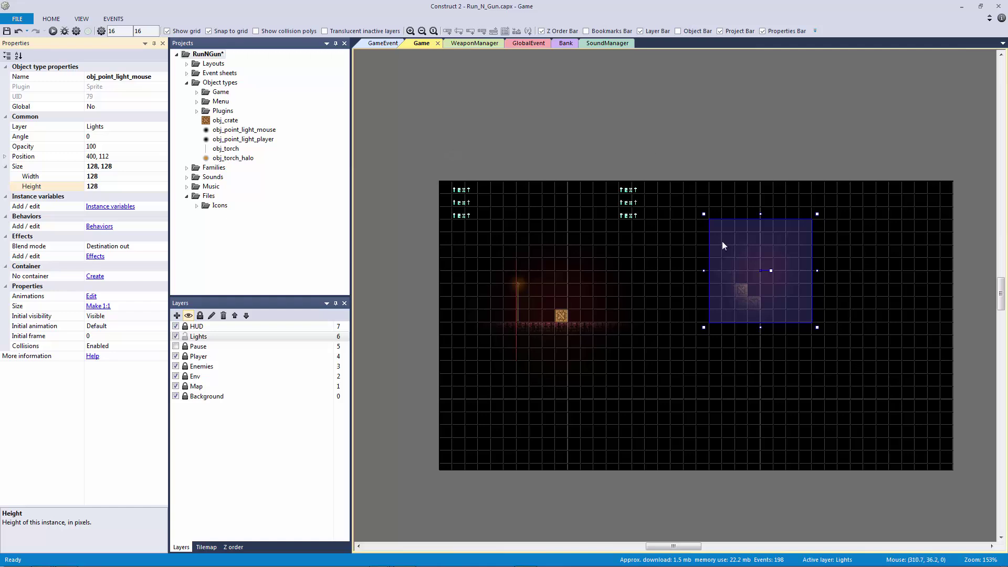
left_click_drag(722, 244, 836, 237)
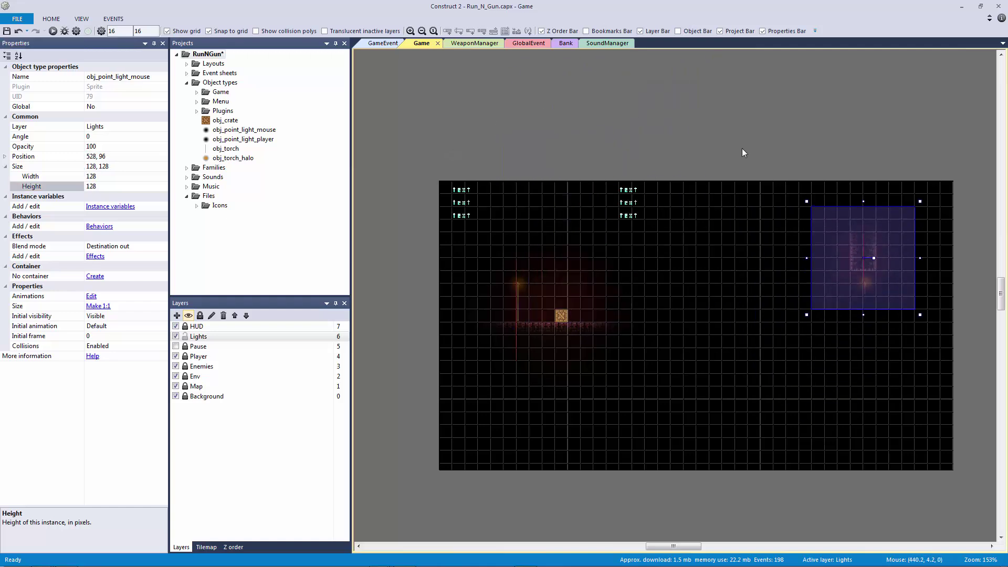
left_click(471, 91)
- In GameEvent's Every tick event, add an action setting obj_point_light_player's position to obj_player.X, obj_player.Y
left_click(389, 47)
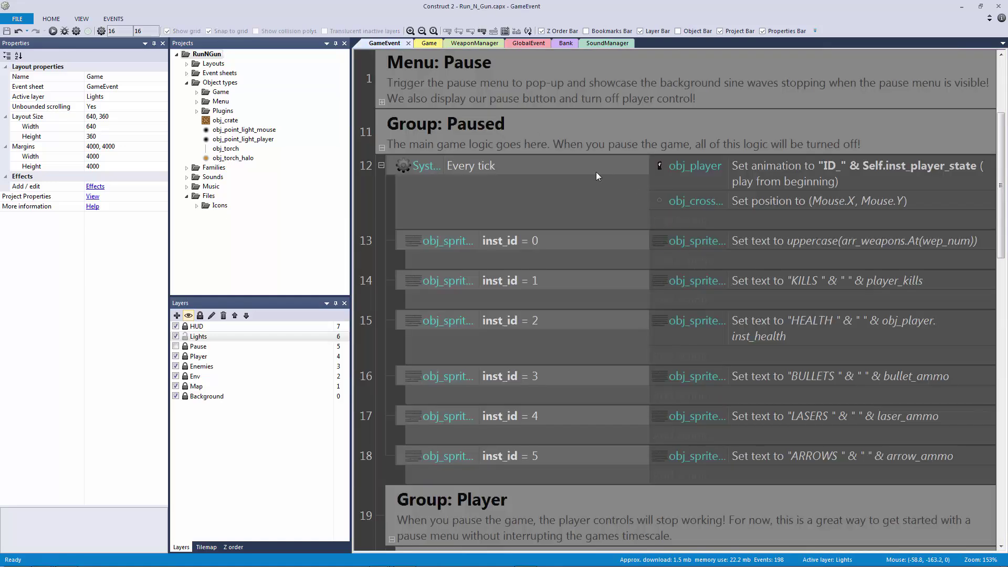
left_click(596, 171)
left_click(679, 220)
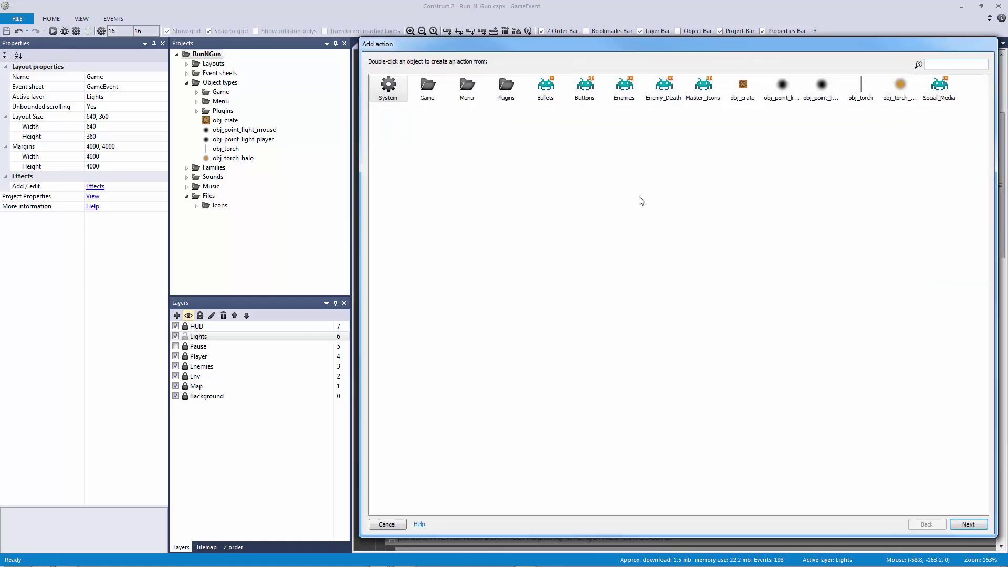
left_click(778, 99)
double_click(821, 89)
type("se")
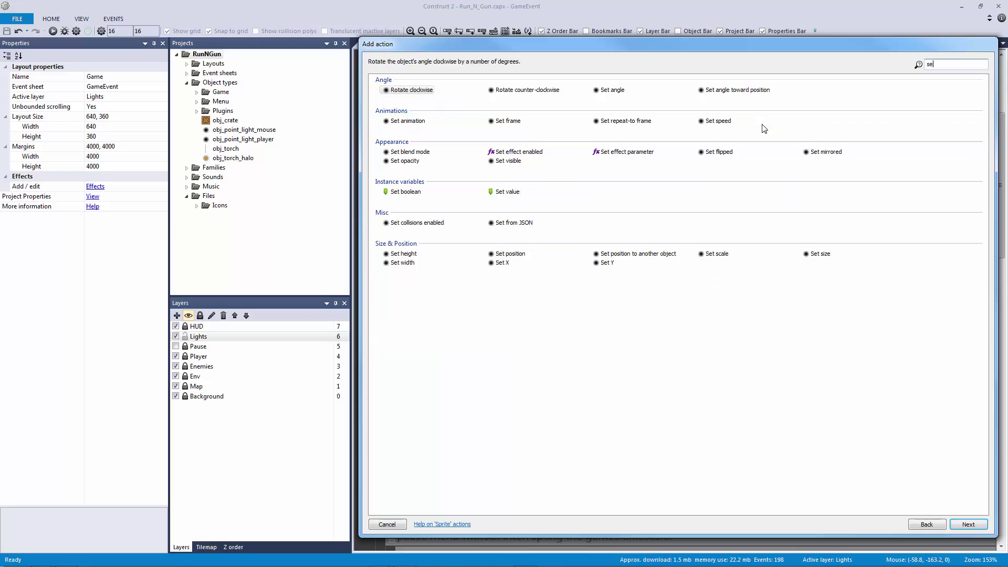
type("t pos")
key("Return")
type("obj_")
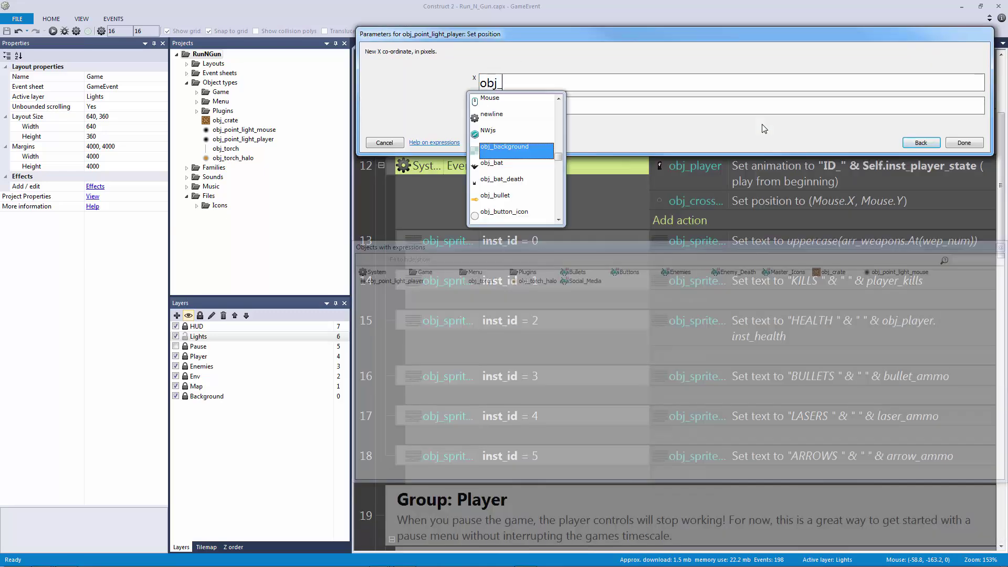
type("player.X")
key("Tab")
type("obj")
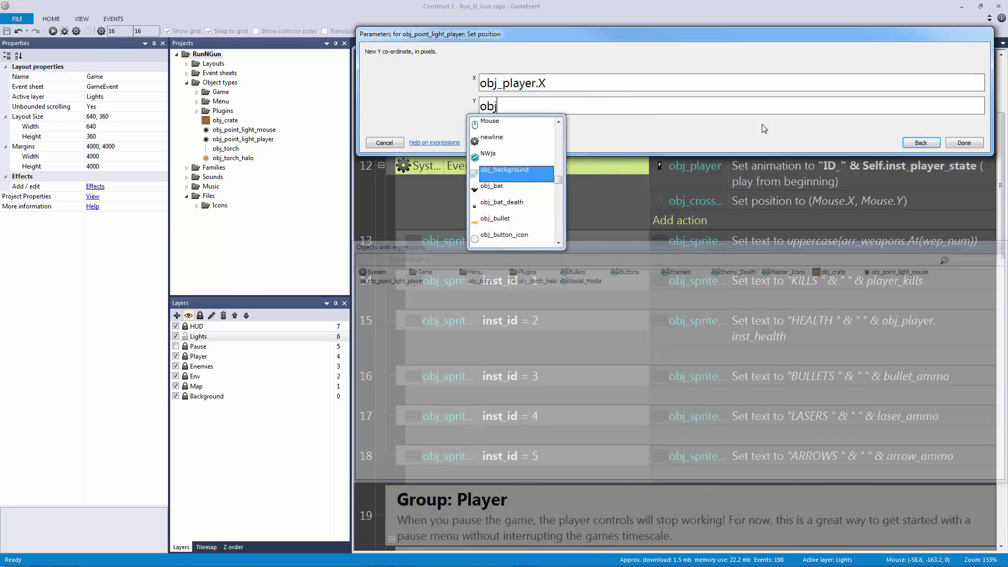
type("_player.Y")
key("Return")
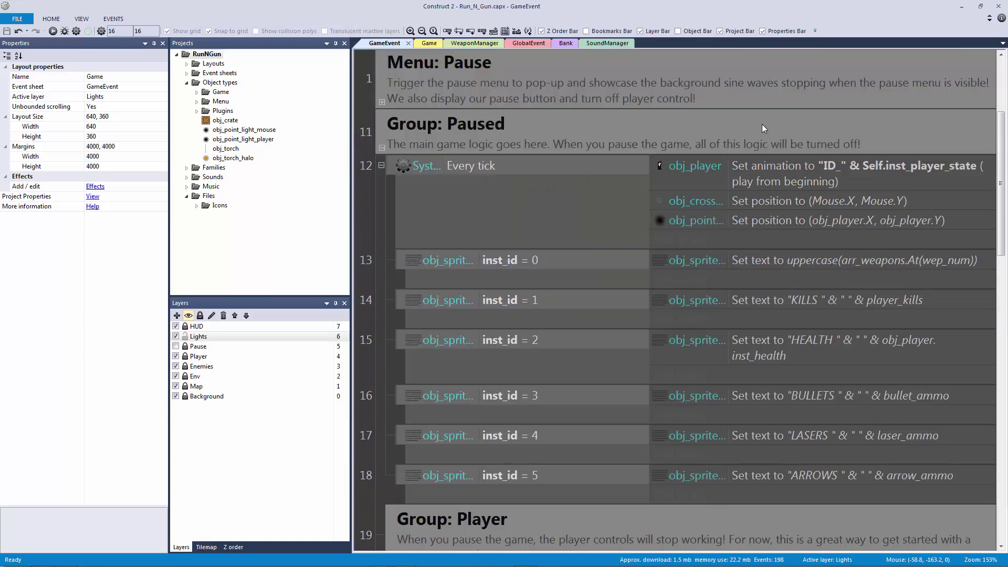
- Add another action to the Every tick event setting obj_point_light_mouse's position to Mouse.X, Mouse.Y
left_click(683, 238)
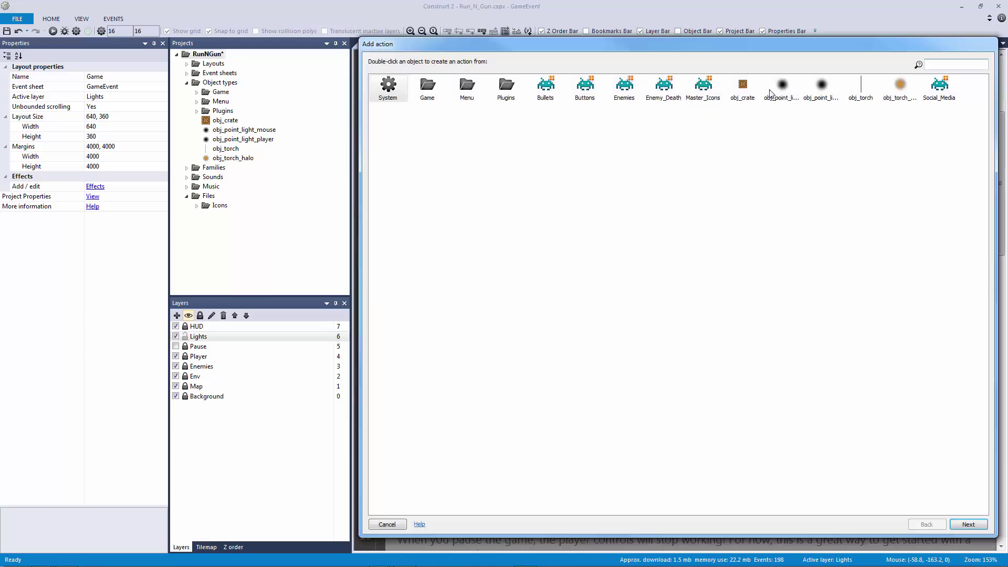
left_click(822, 88)
double_click(783, 86)
type("se")
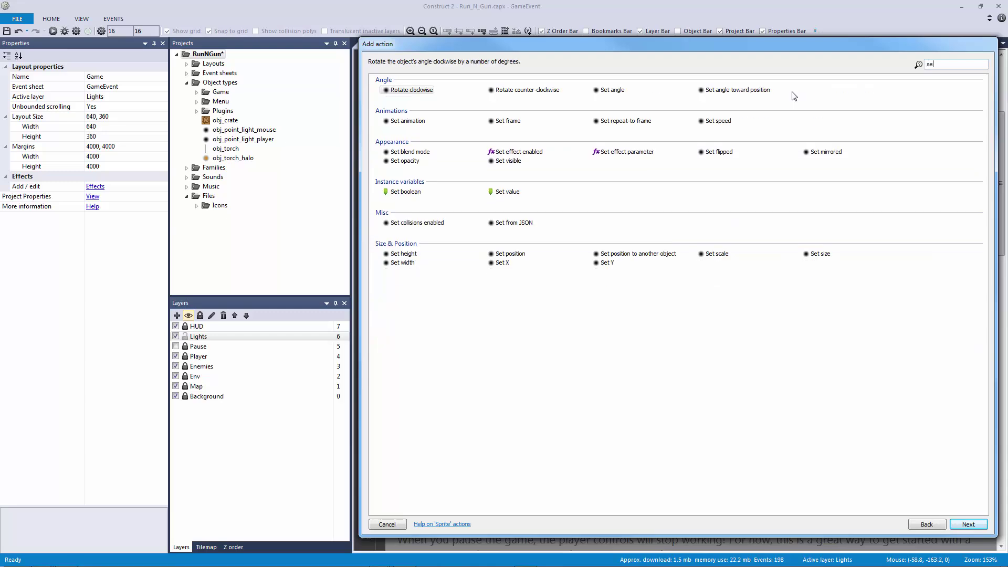
type("t post")
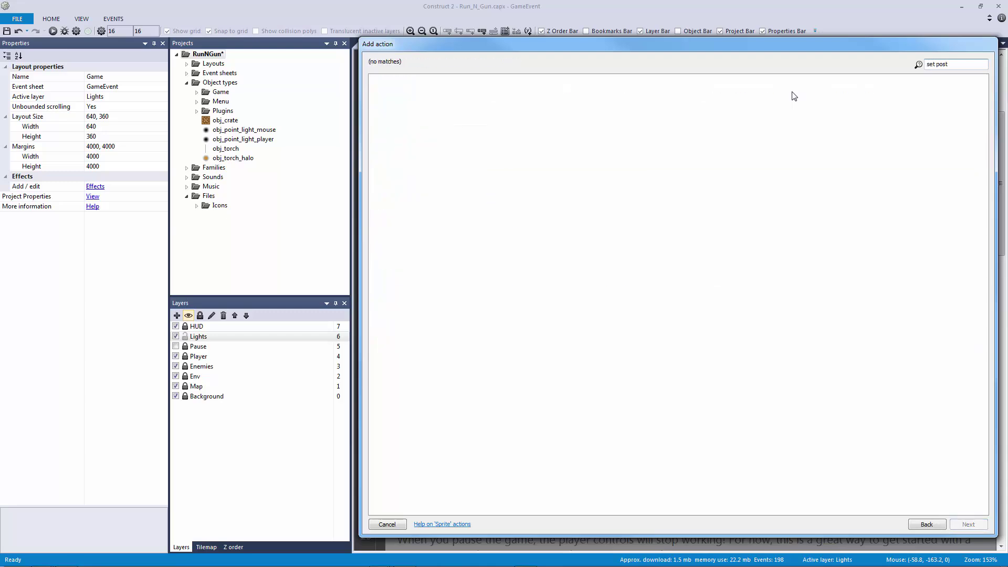
key("BackSpace")
key("Return")
type("Mouse.X")
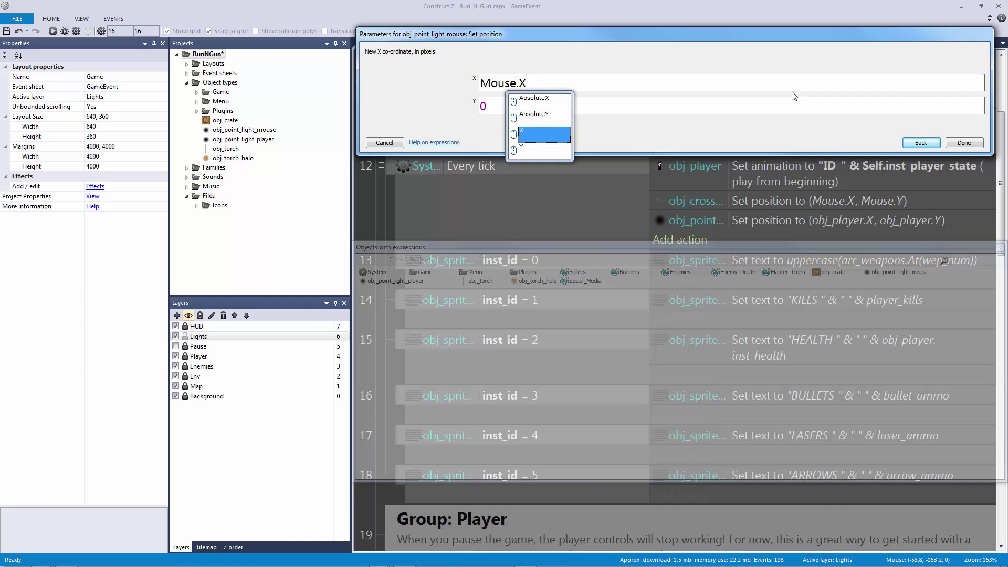
key("Tab")
type("Mouse.Y")
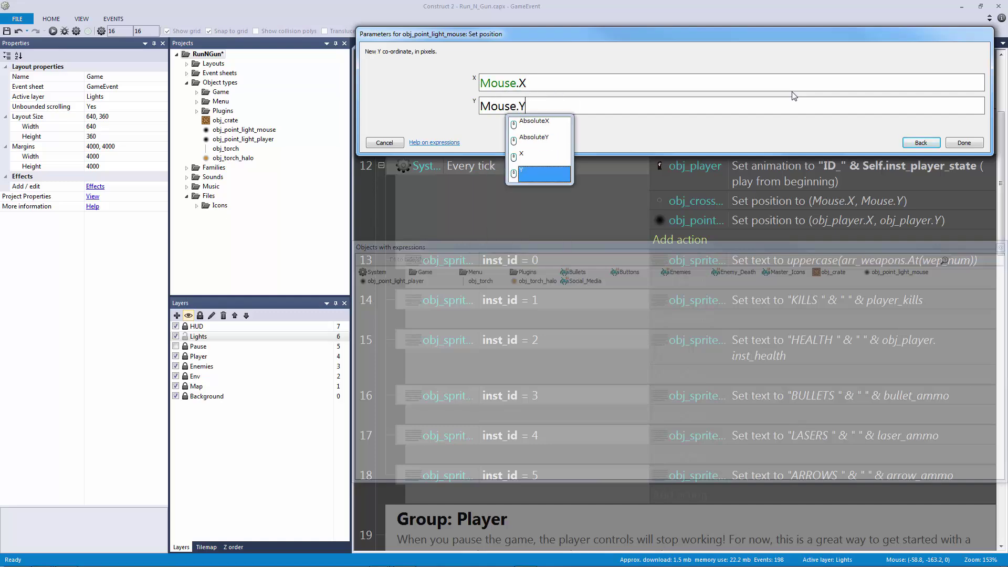
key("Return")
- Return to the Game layout and run it to check the player and mouse lights
left_click(423, 43)
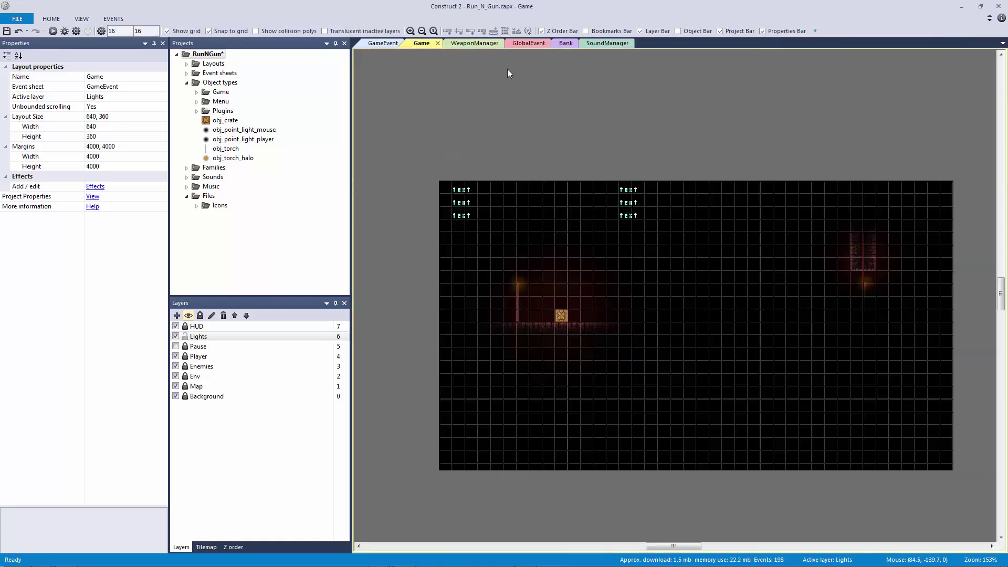
key("F5")
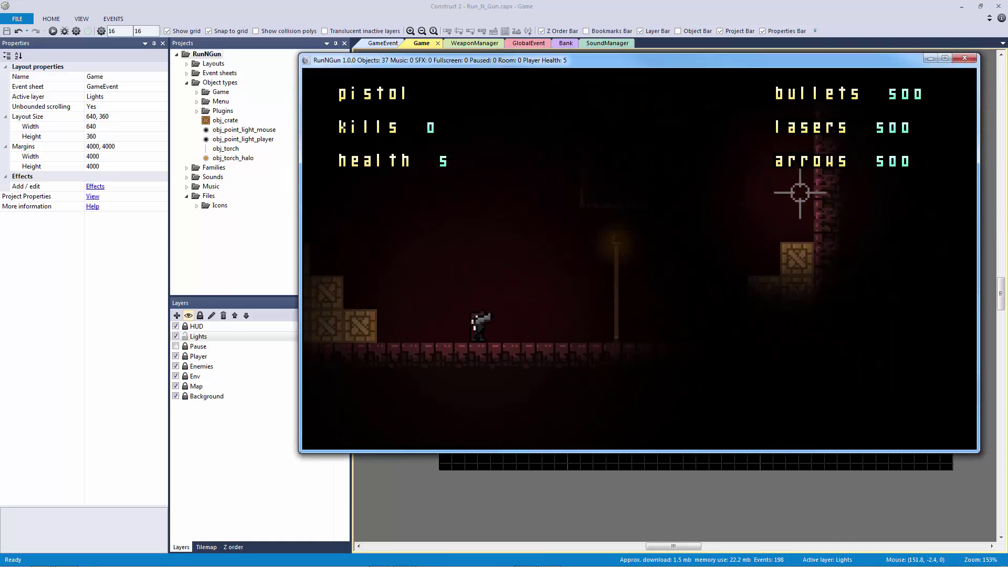
- Move the player around the level to inspect the player and mouse lights in motion, and close the preview
key("w")
key("a")
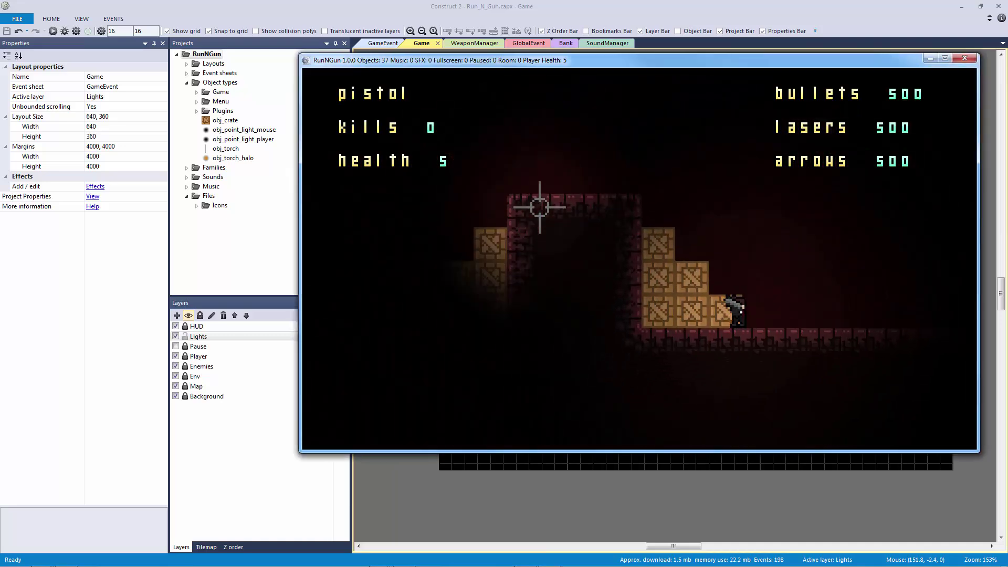
key("w")
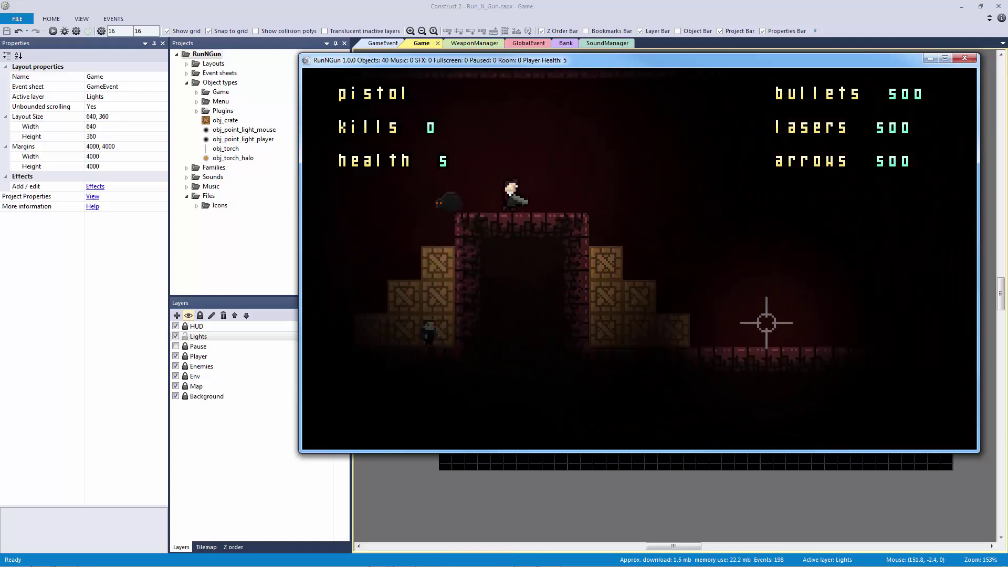
key("d")
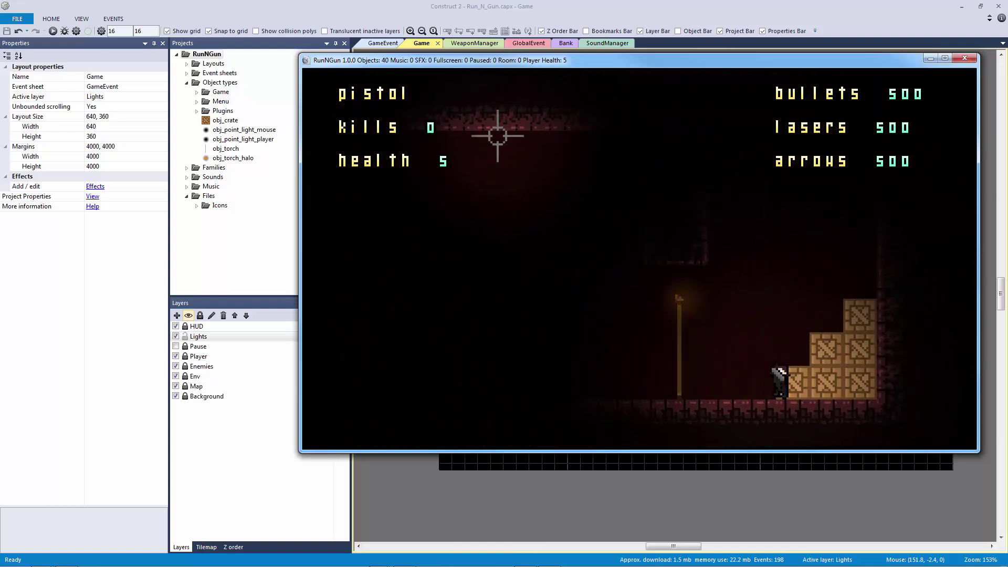
key("a")
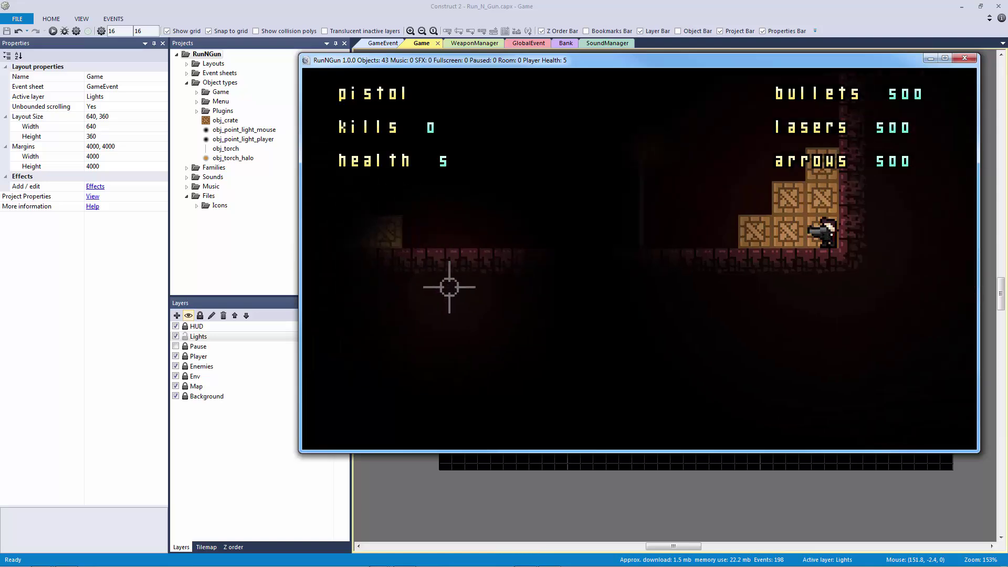
key("w")
key("a")
key("Left")
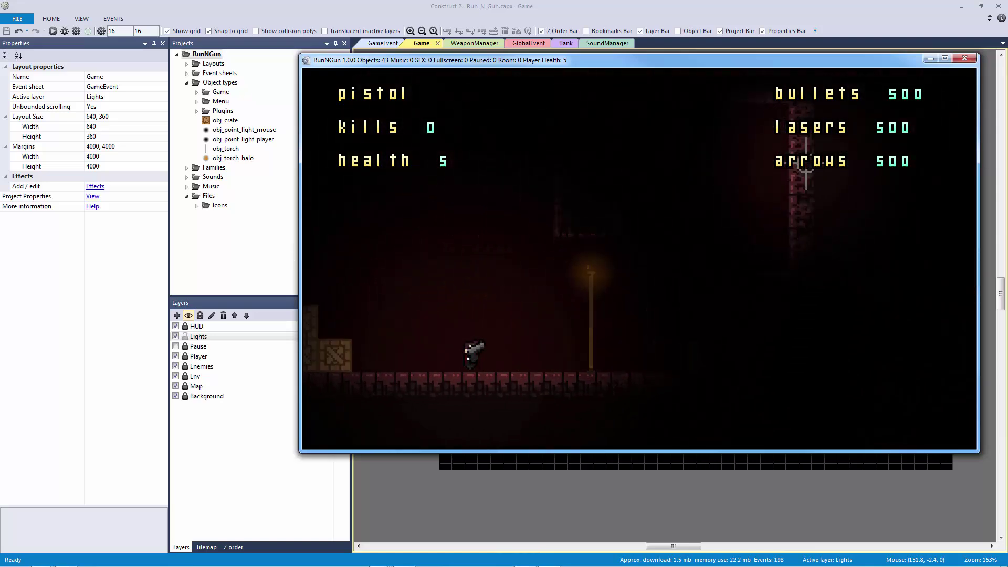
left_click(964, 58)
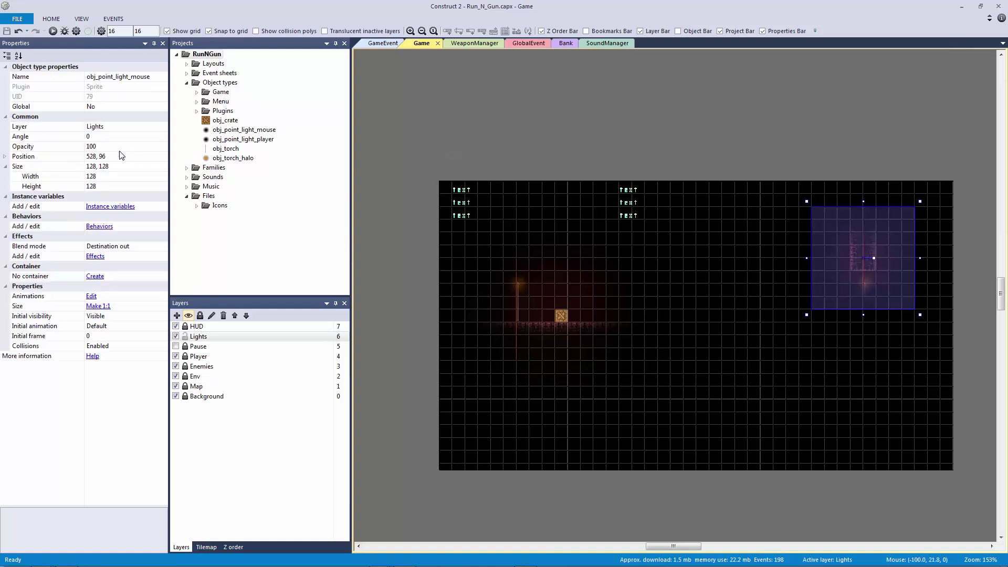
- Set the opacity of obj_point_light_mouse to 50 and of obj_point_light_player to 80
left_click(119, 149)
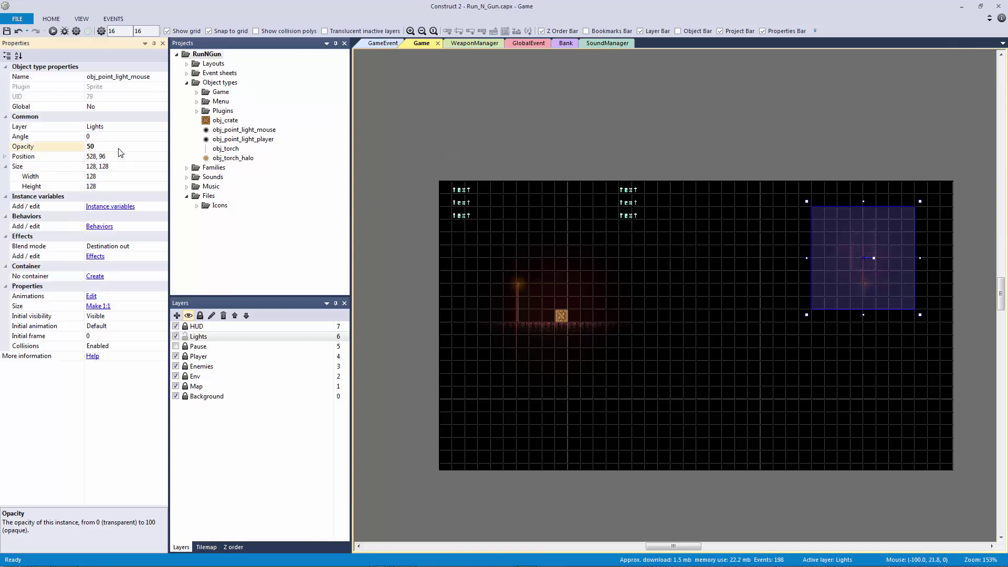
left_click(572, 311)
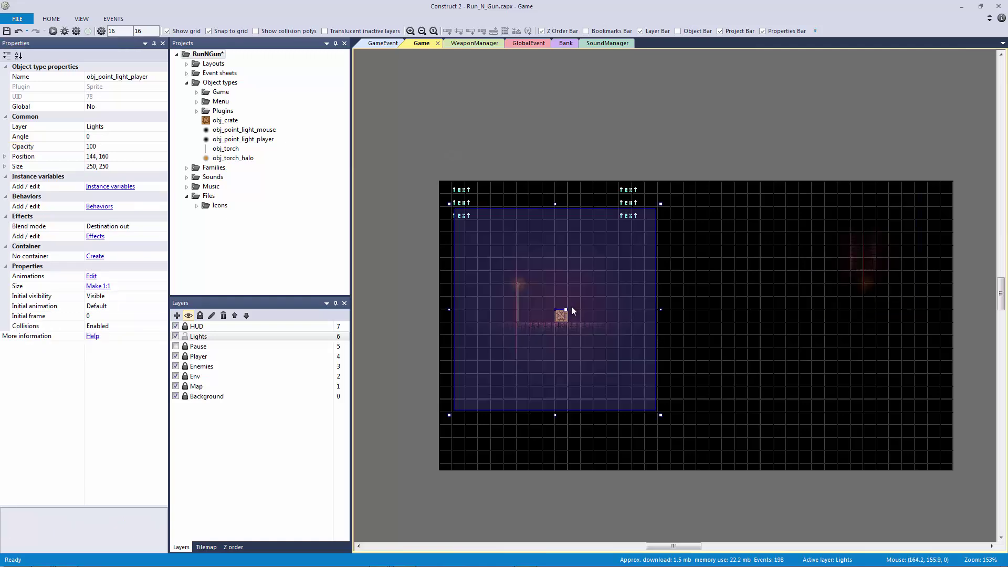
left_click(109, 151)
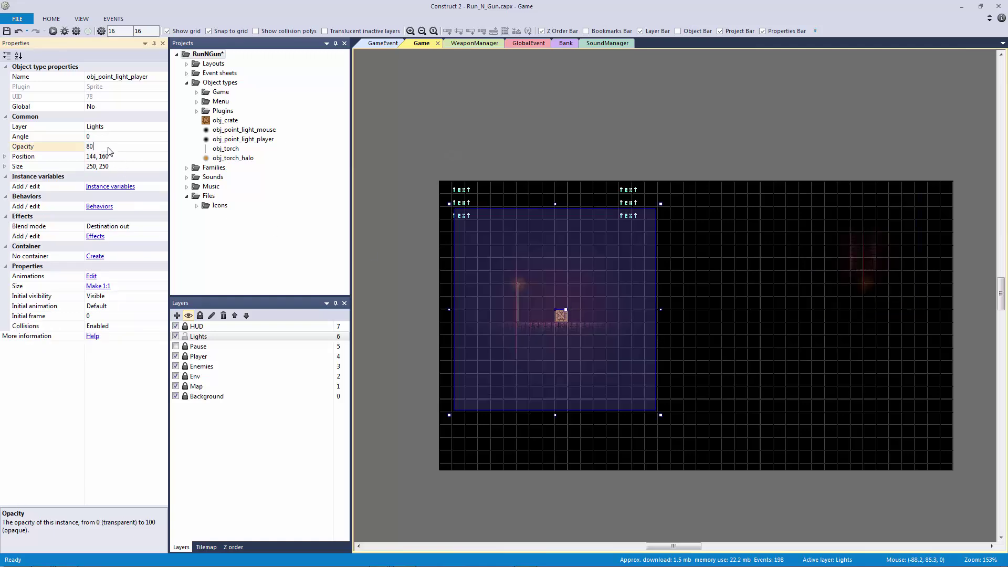
- Save and run the project, play through the level while shooting enemies to examine the dimmed lights, and close the preview
key("ctrl+s")
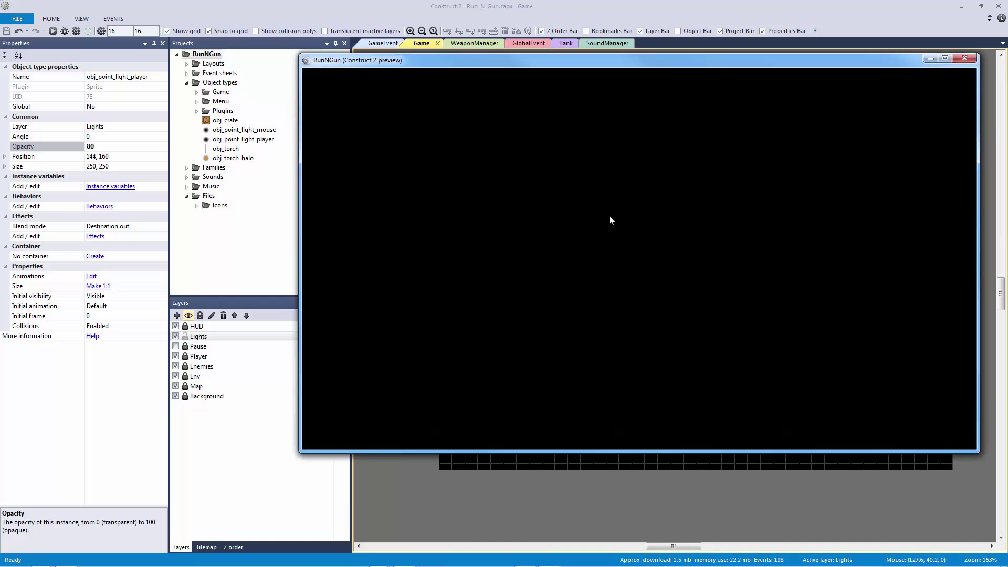
key("a")
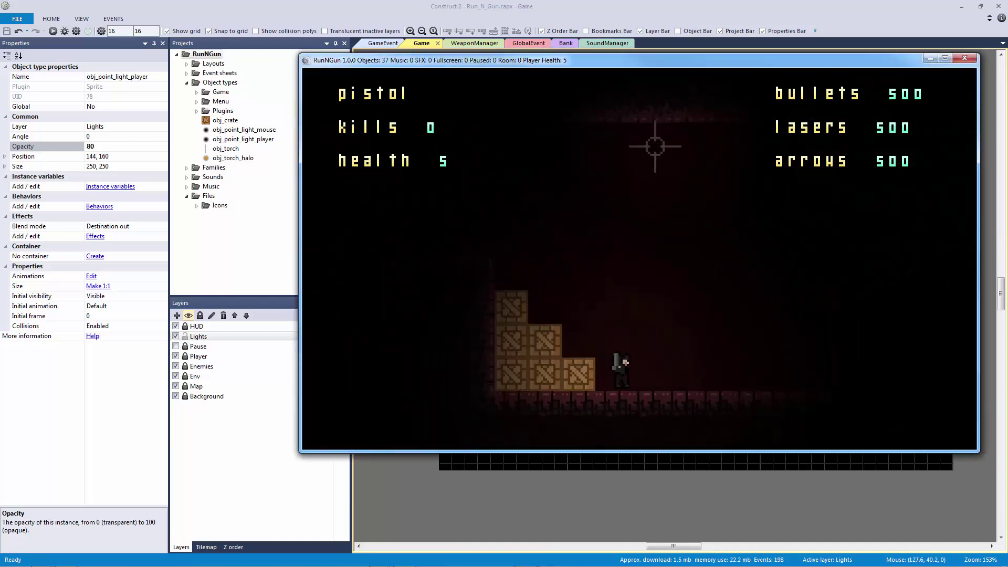
key("a")
key("w")
key("d")
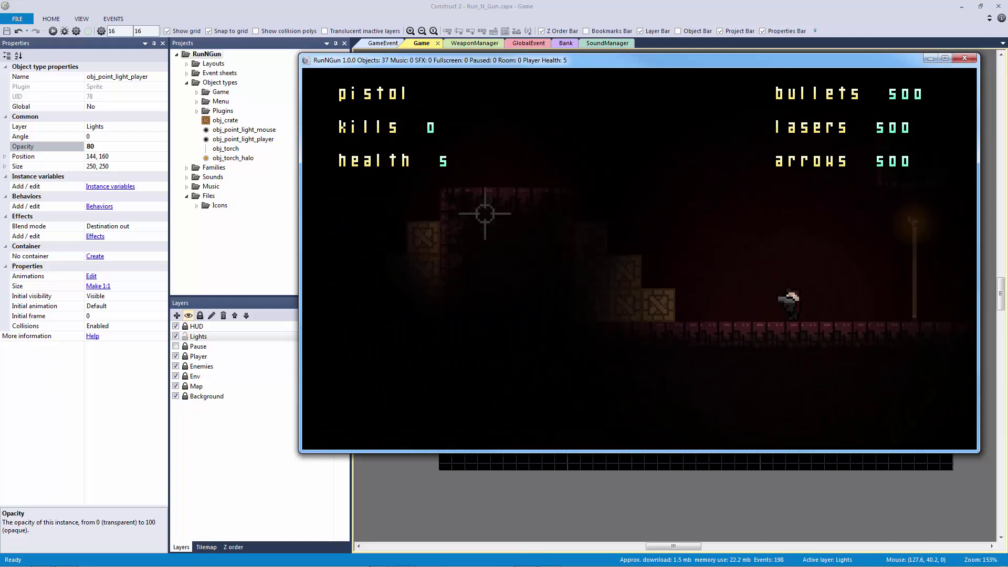
key("a")
key("w")
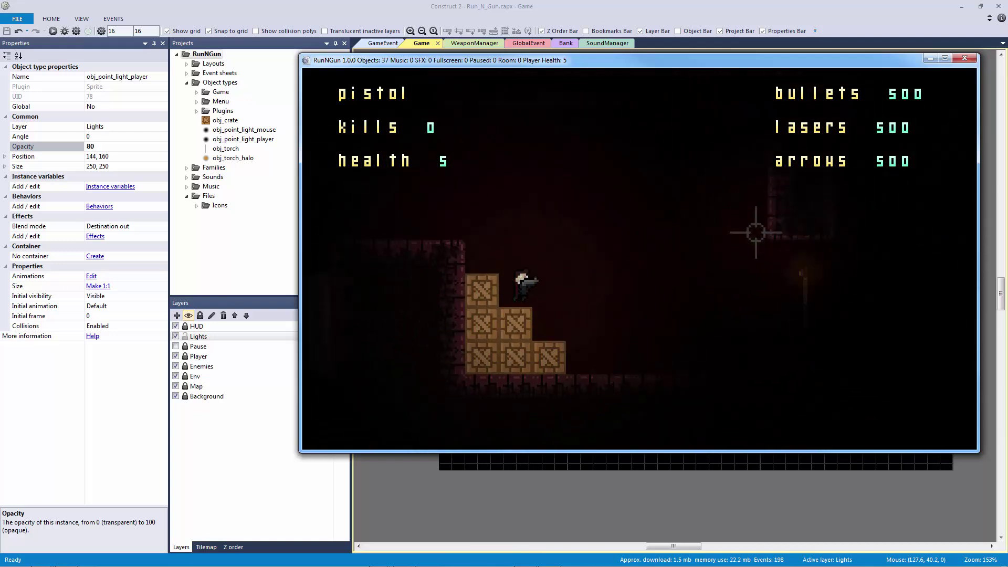
key("a")
key("w")
key("a")
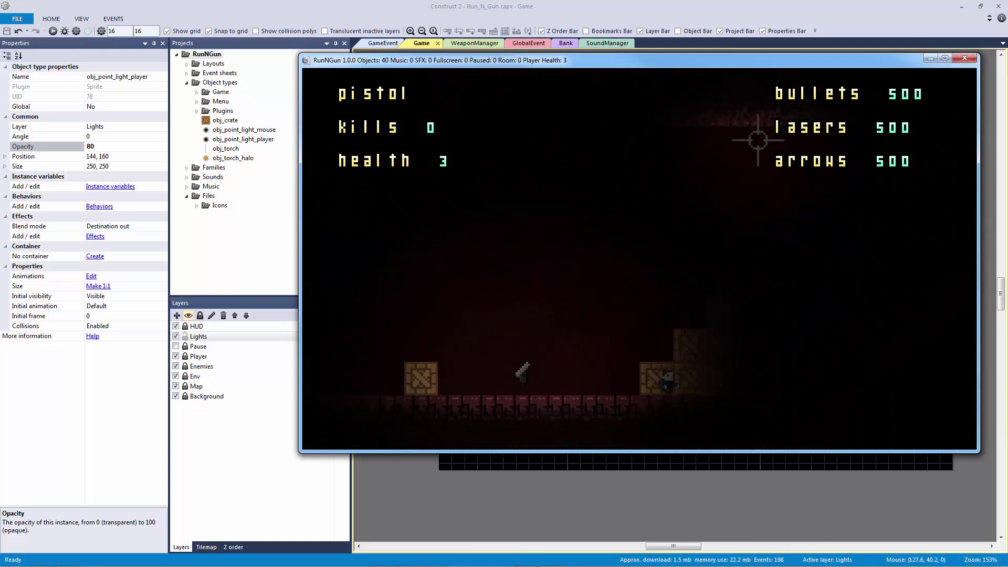
key("w")
mouse_move(811, 210)
left_mouse_down()
mouse_move(810, 221)
mouse_move(788, 193)
mouse_move(761, 251)
left_mouse_up()
key("a")
key("d")
key("d")
key("w")
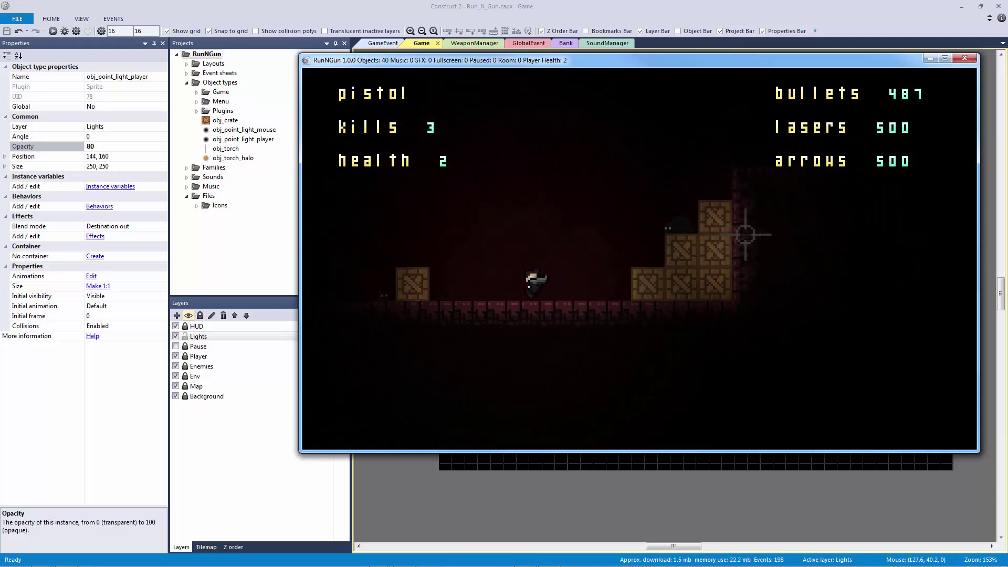
key("d")
key("w")
key("w")
key("d")
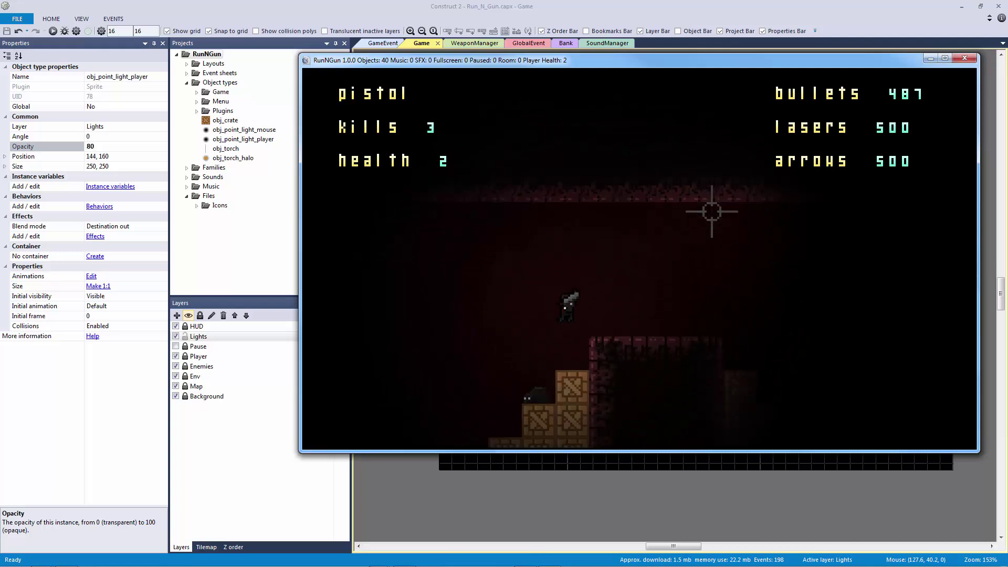
key("a")
mouse_move(607, 297)
left_mouse_down()
mouse_move(644, 266)
mouse_move(719, 122)
mouse_move(756, 245)
mouse_move(731, 207)
left_mouse_up()
key("a")
key("d")
key("w")
left_click(651, 221)
key("a")
key("w")
key("w")
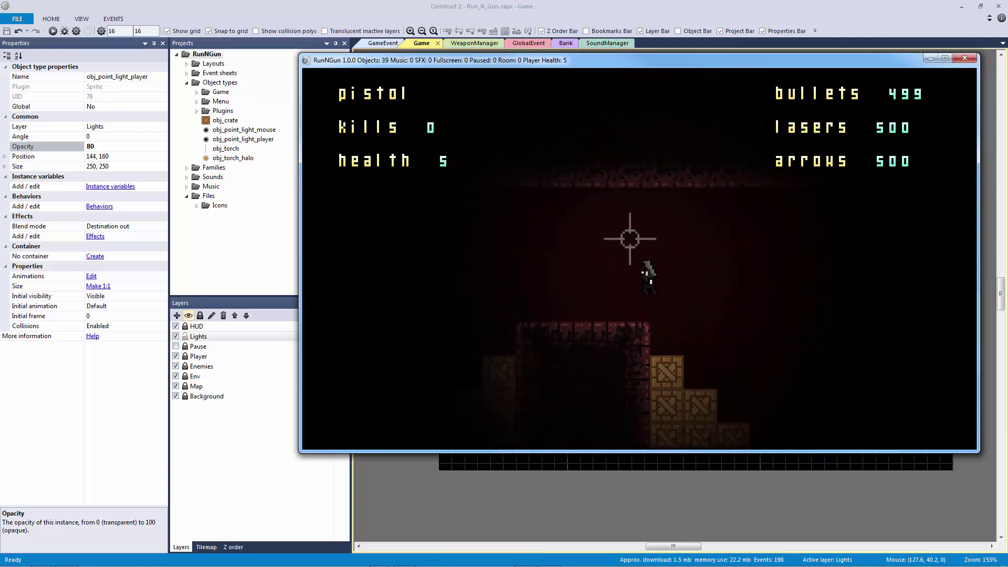
key("w")
key("a")
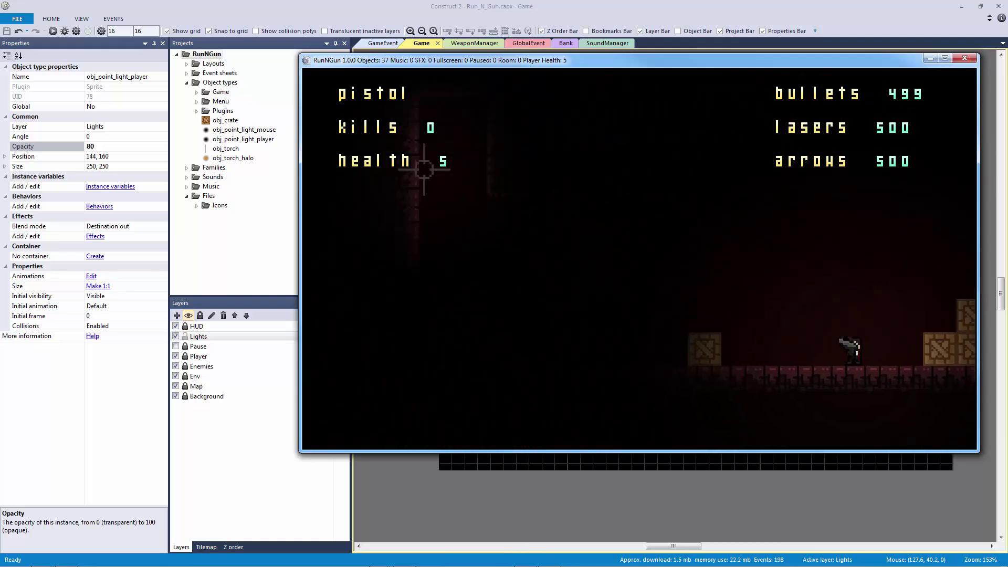
key("a")
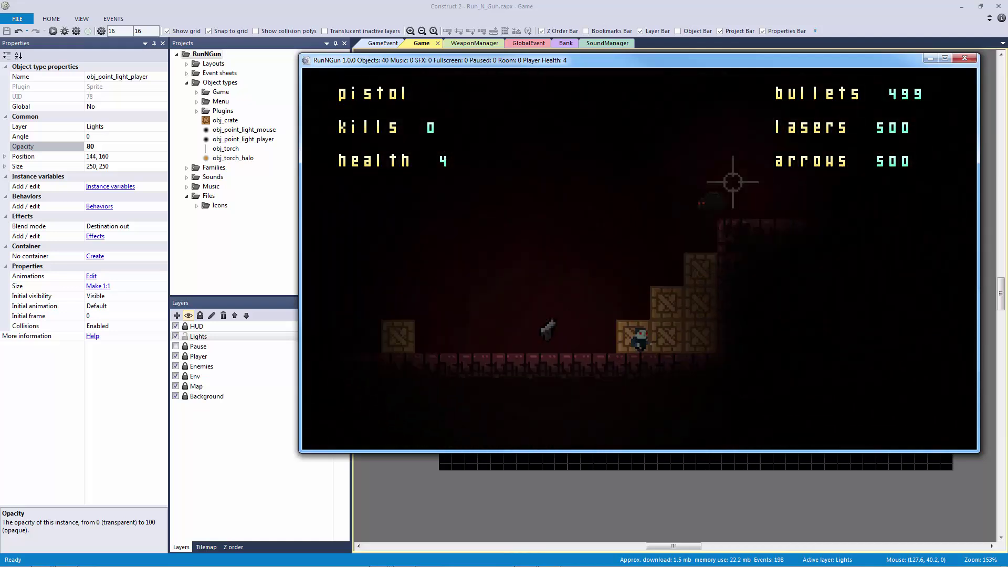
key("d")
key("w")
left_click(430, 199)
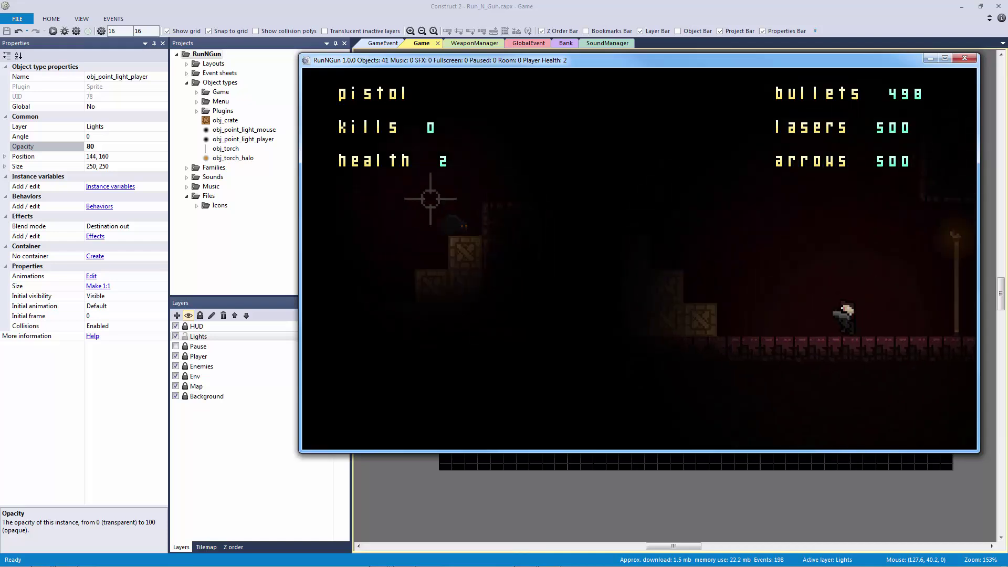
key("d")
left_click(431, 199)
left_click(428, 193)
left_click(423, 185)
key("a")
key("w")
key("a")
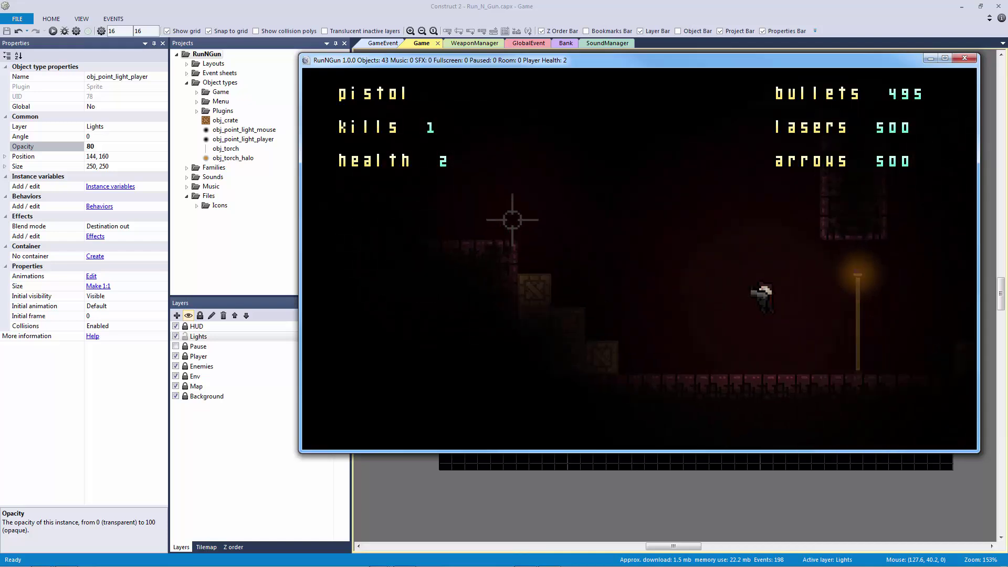
key("a")
key("w")
key("w")
left_click(516, 271)
left_click(516, 271)
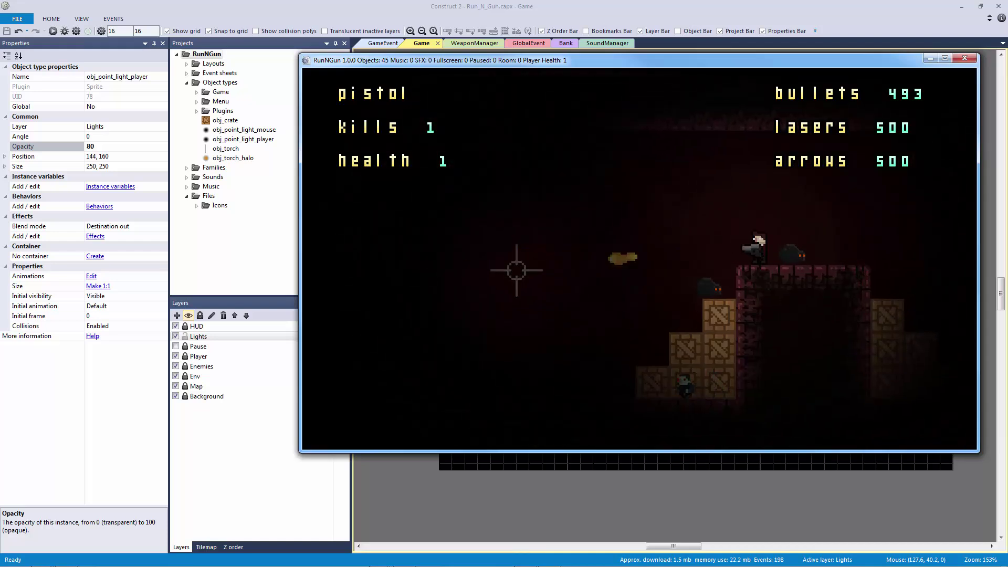
key("a")
key("w")
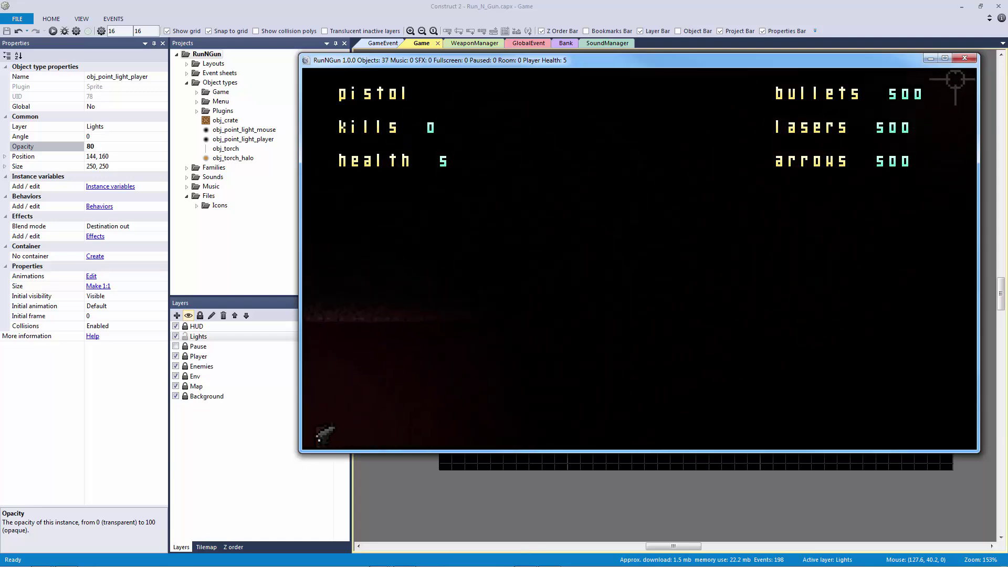
left_click(964, 58)
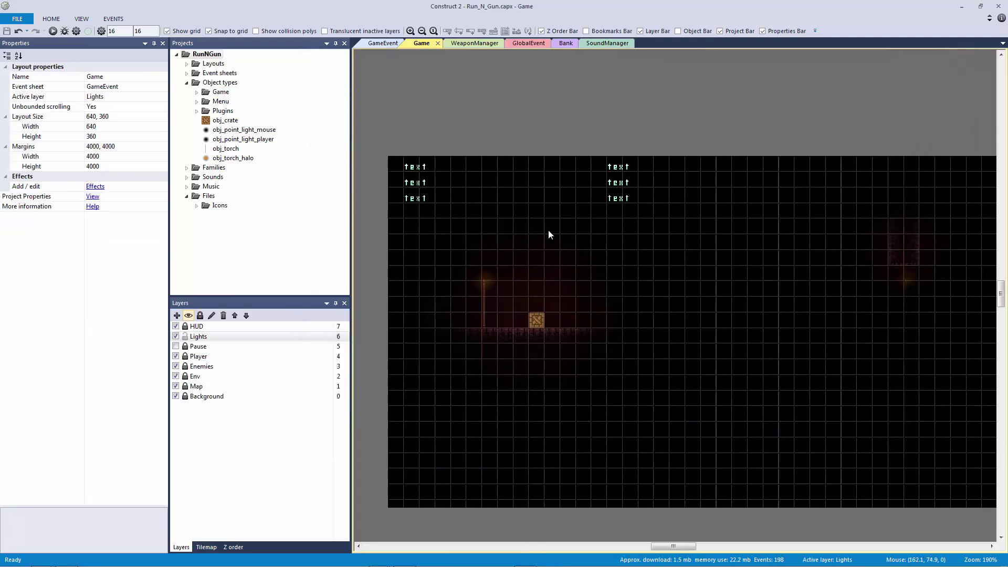
- Clone obj_point_light_player as a new object type beside the layout and move the original light to the upper right, away from the torch
scroll(548, 230, "up", 1, "ctrl")
middle_click_drag(548, 230, 684, 210)
mouse_move(670, 235)
left_mouse_down()
mouse_move(697, 234)
mouse_move(659, 232)
left_mouse_up()
right_click(659, 232)
left_click(699, 263)
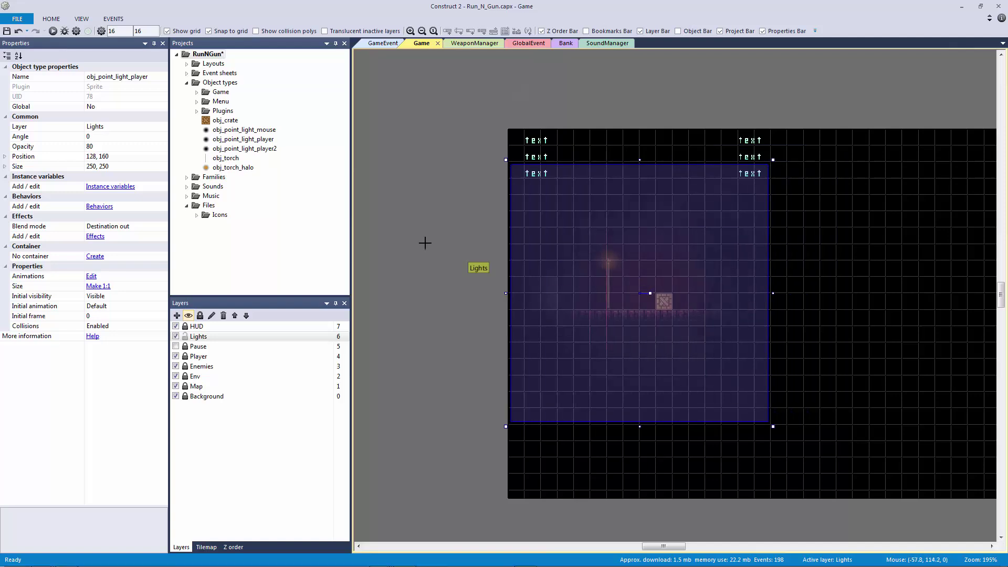
left_click(425, 243)
mouse_move(667, 271)
left_mouse_down()
mouse_move(902, 254)
mouse_move(858, 184)
mouse_move(897, 126)
left_mouse_up()
- Centre the cloned light over the left torch at position 96, 128 and rename it obj_point_light
left_click_drag(462, 288, 641, 304)
left_click(147, 77)
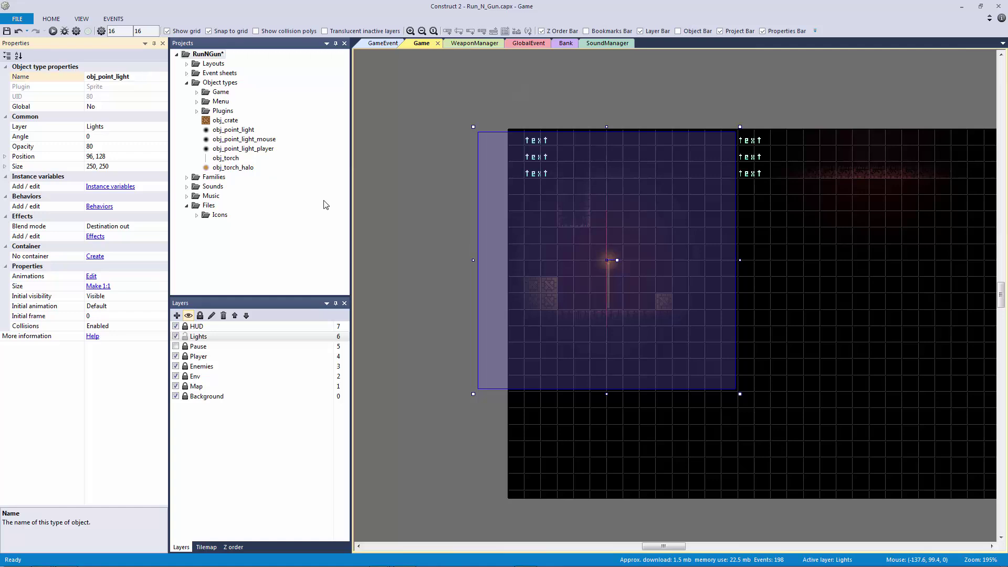
- Shrink obj_point_light to 80 x 80 and keep it centred on the torch at position 96, 128
left_click(597, 260)
left_click(487, 147)
left_click_drag(472, 124, 632, 271)
left_click_drag(668, 303, 601, 234)
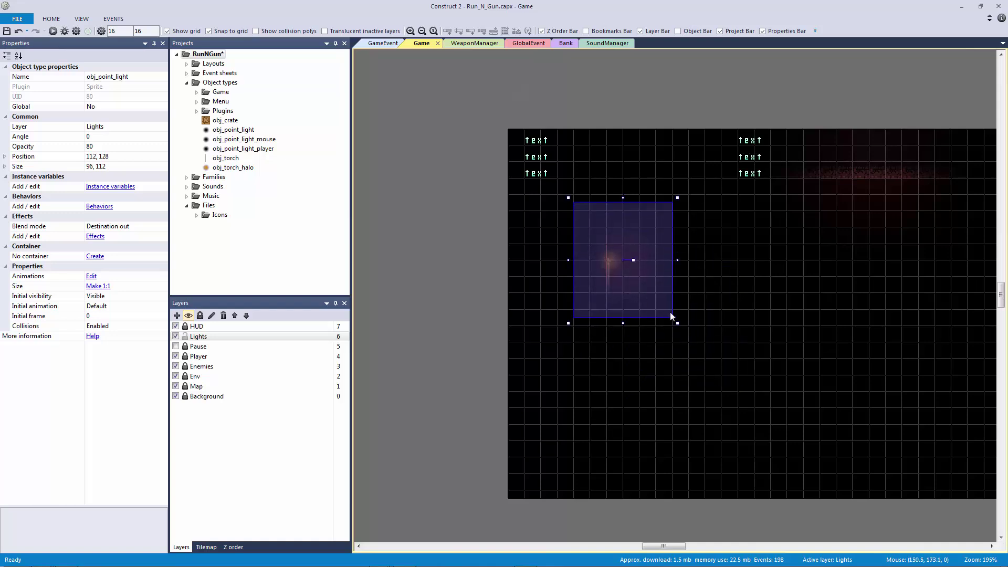
left_click_drag(677, 324, 629, 277)
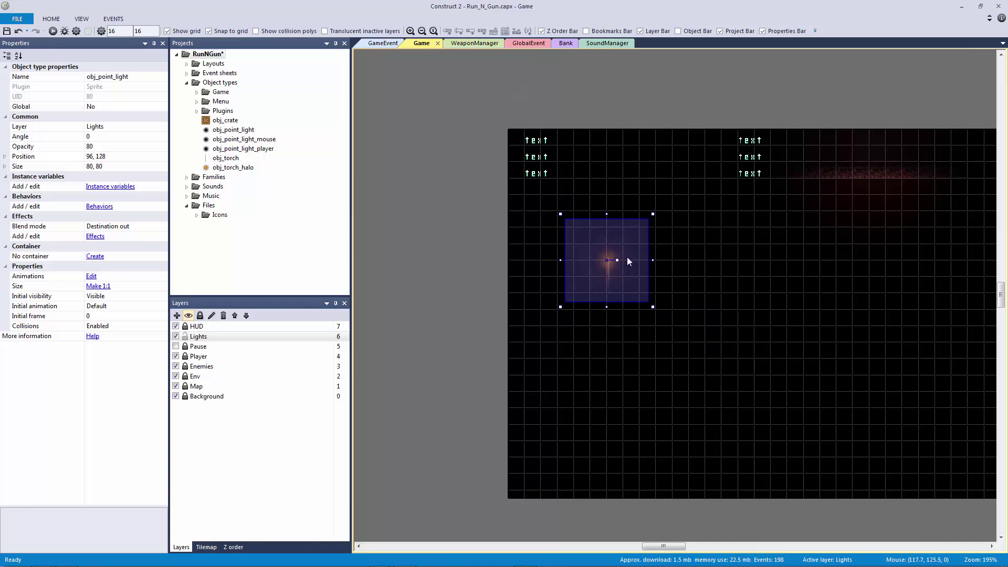
- Nudge obj_point_light to position 98, 127 so it aligns with the torch flame
scroll(627, 256, "up", 2, "ctrl")
scroll(637, 279, "up", 1, "ctrl")
key("Right")
key("Up")
key("Right")
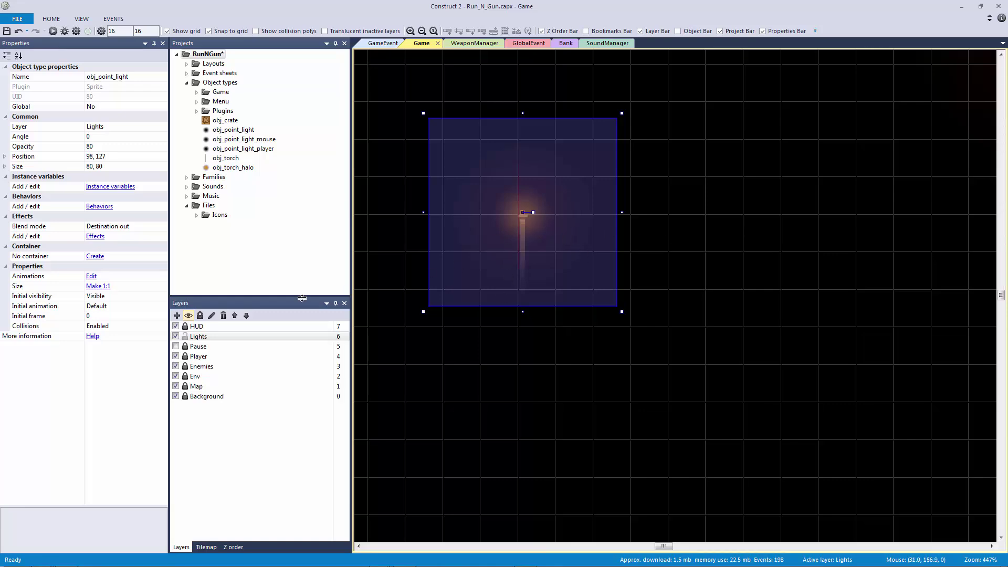
- Add the Pulse distortion effect to obj_point_light
left_click(96, 236)
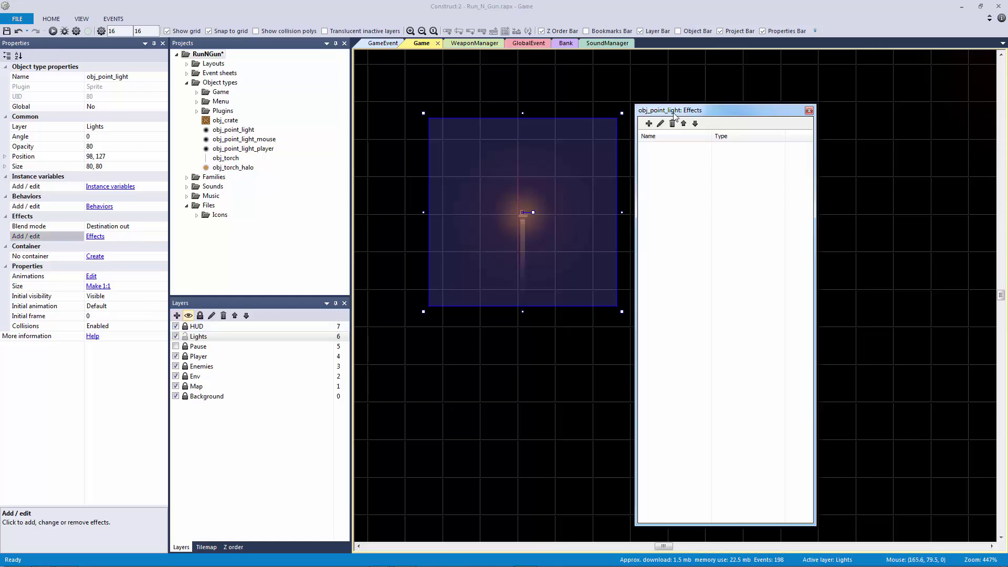
left_click(648, 124)
type("pulse")
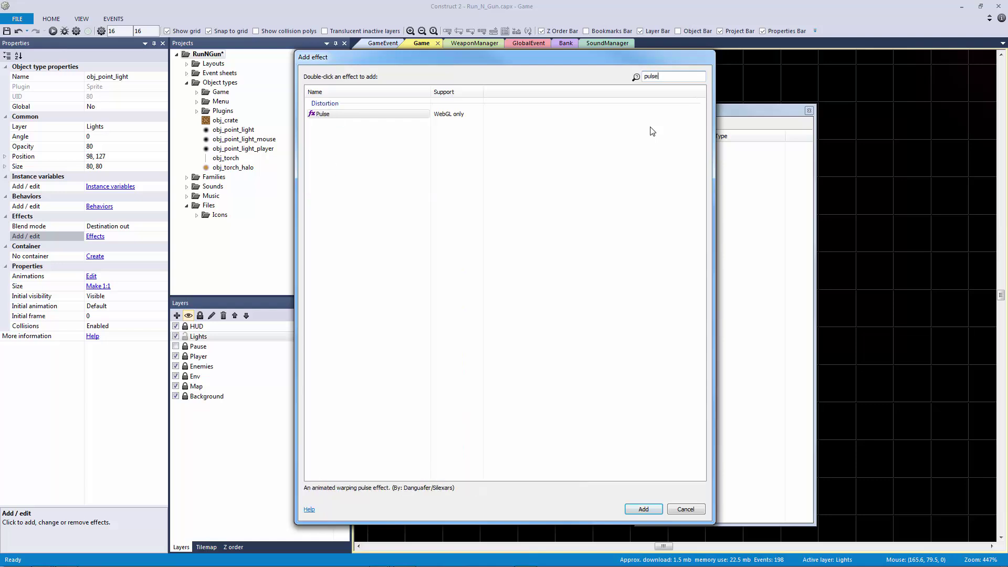
key("Return")
key("Escape")
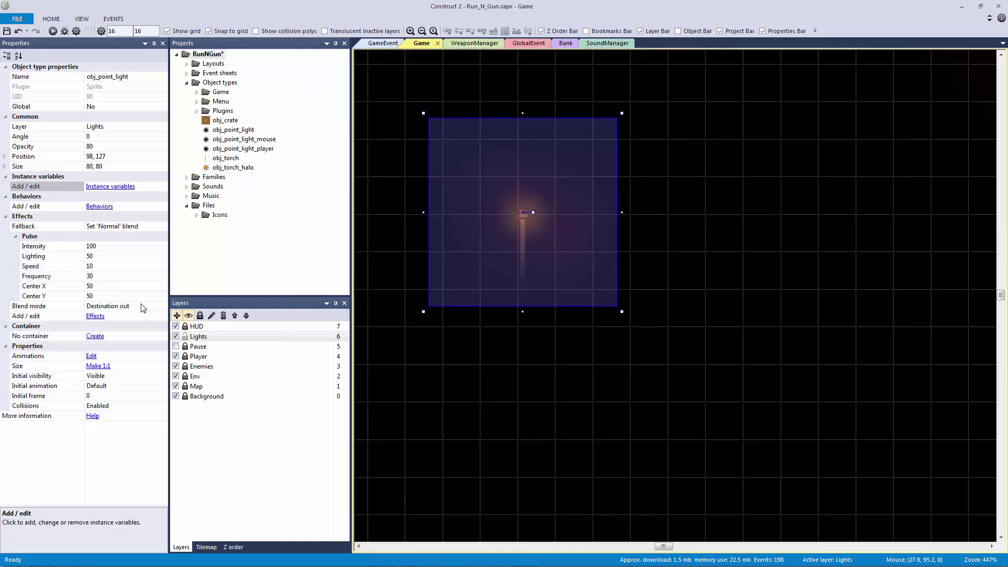
- Set the Pulse effect's speed to 5 on obj_point_light
left_click(102, 257)
left_click(102, 286)
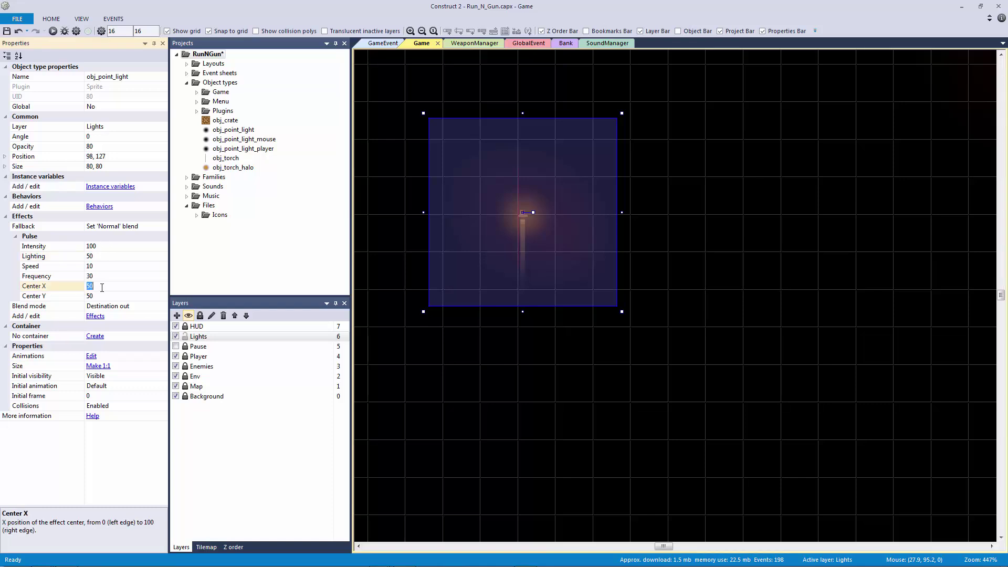
left_click(107, 276)
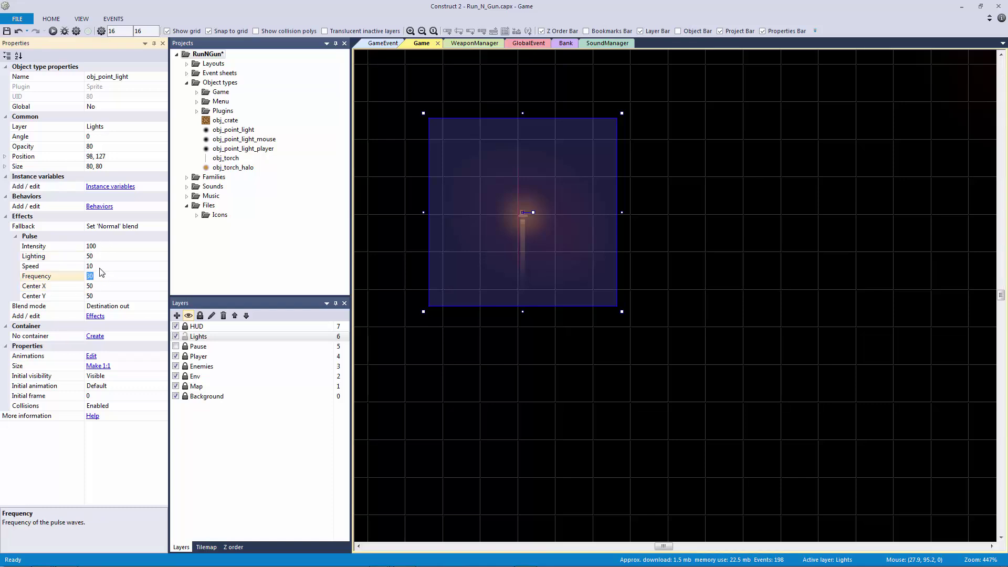
left_click(101, 267)
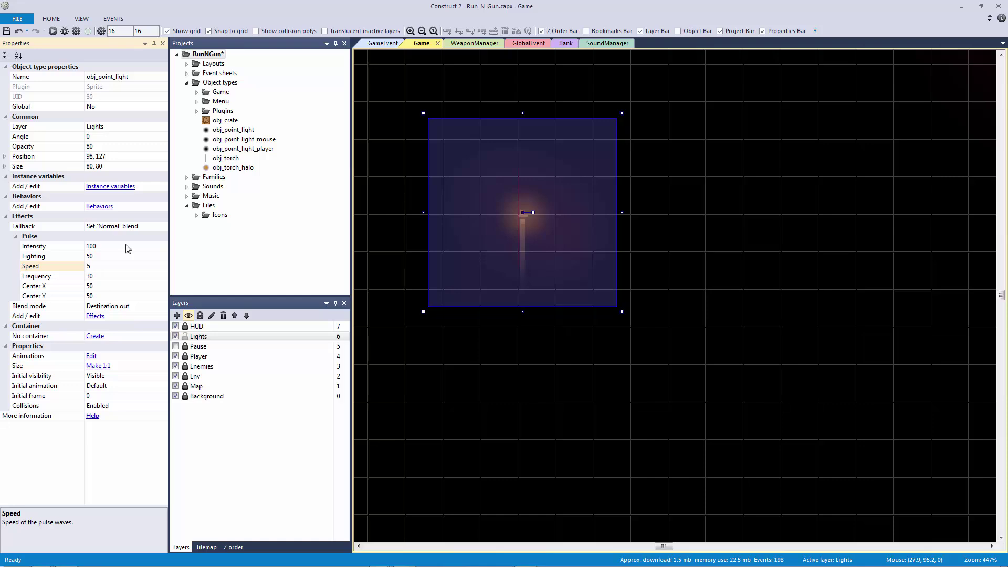
- Enlarge obj_point_light to 112 x 112 and place it over the torch at position 112, 128
left_click(703, 264)
scroll(756, 270, "down", 3, "ctrl")
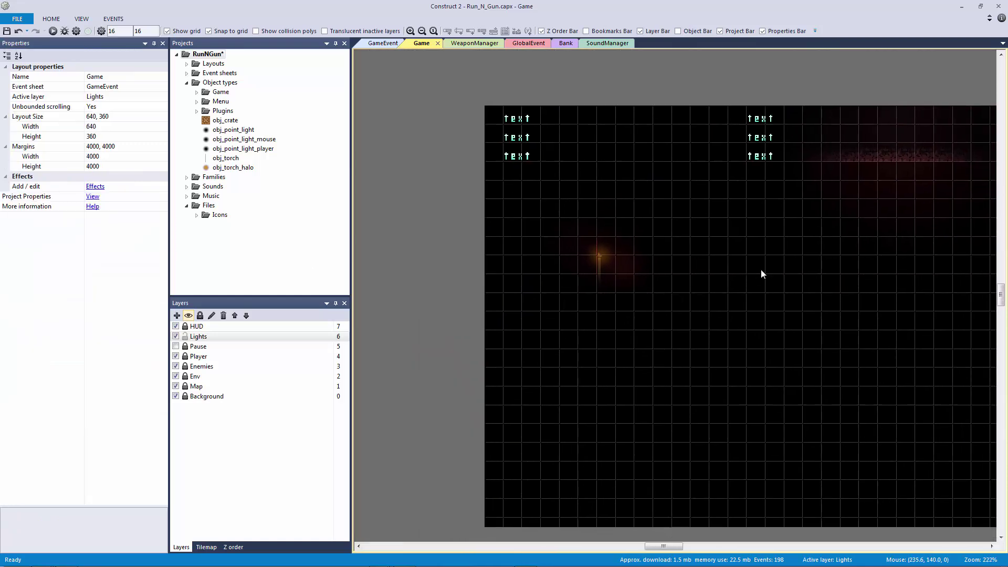
left_click(477, 262)
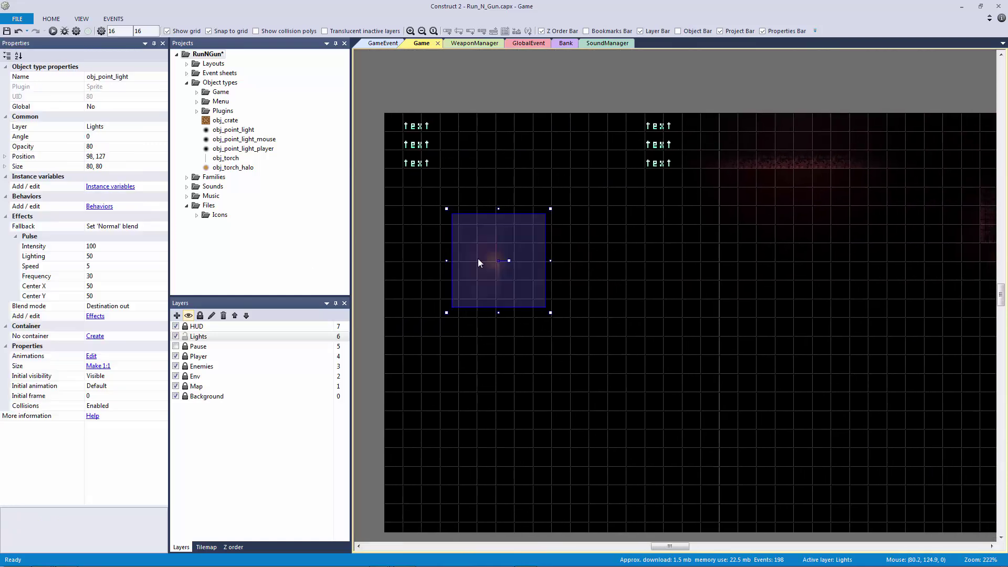
left_click(448, 207)
left_click(450, 218)
left_click_drag(446, 208, 429, 196)
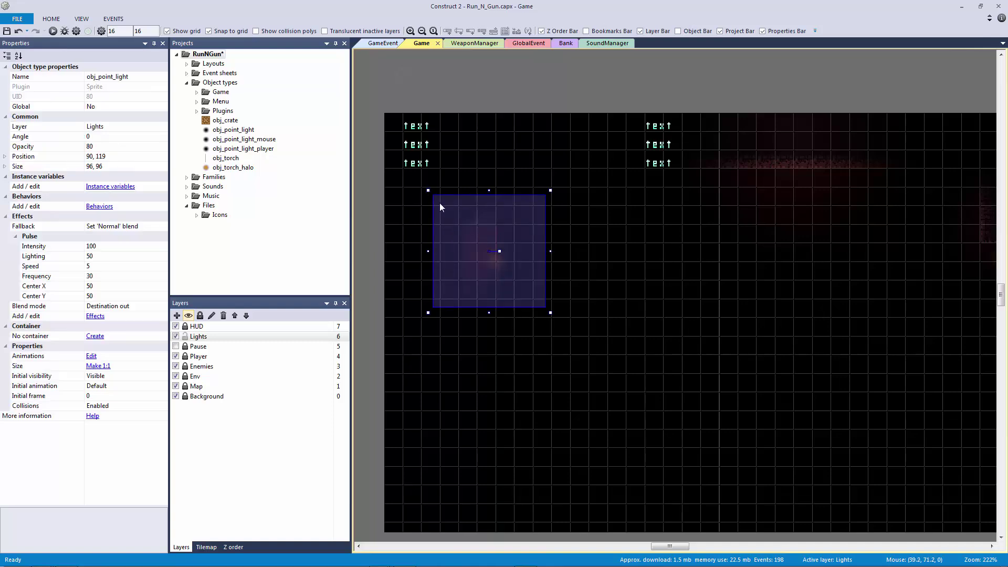
left_click_drag(462, 230, 488, 238)
left_click(580, 332)
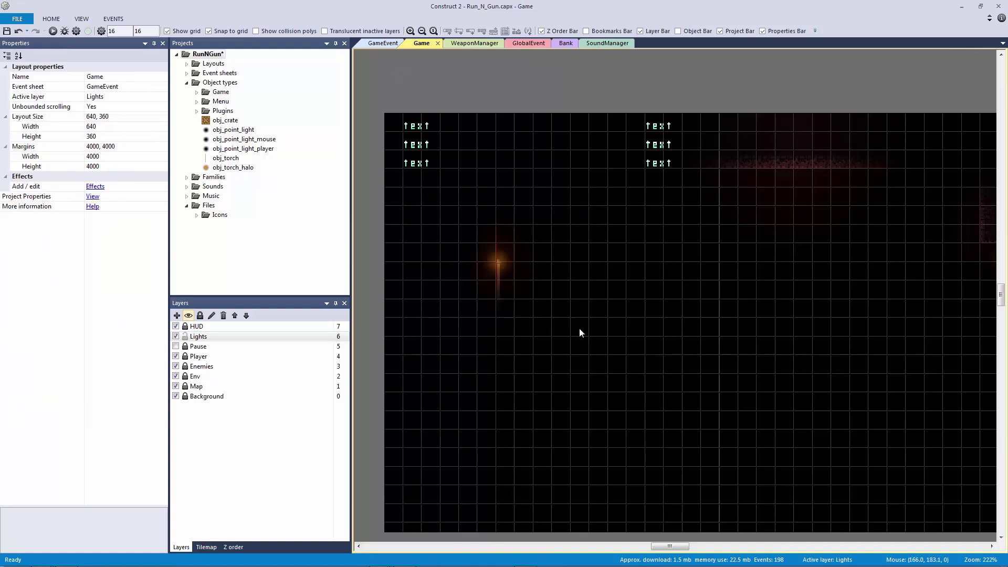
left_click(521, 283)
left_click_drag(577, 325, 592, 340)
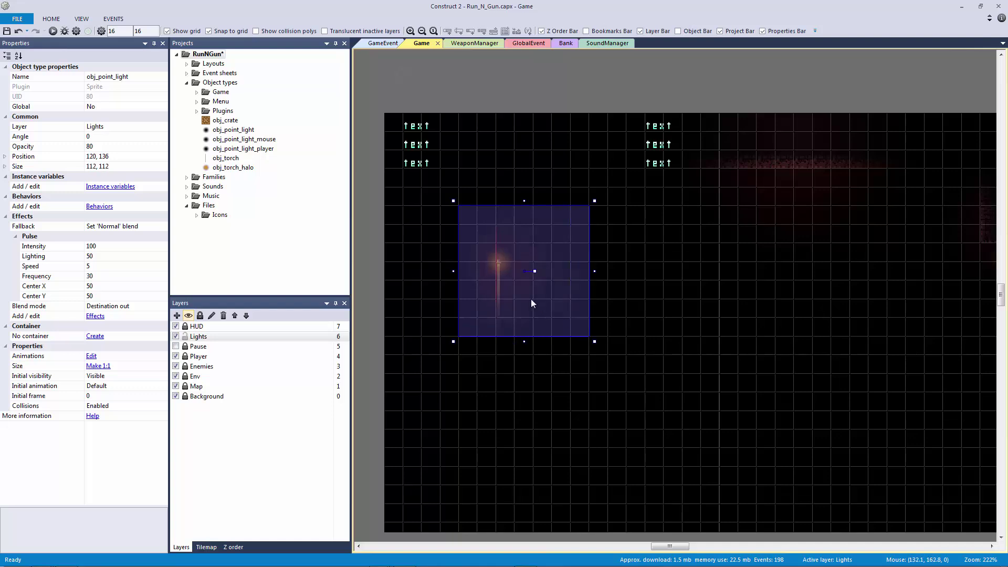
left_click_drag(530, 299, 508, 300)
- Set the Pulse effect's Center X and Center Y to 0, frequency to 15 and intensity to 50
left_click(115, 286)
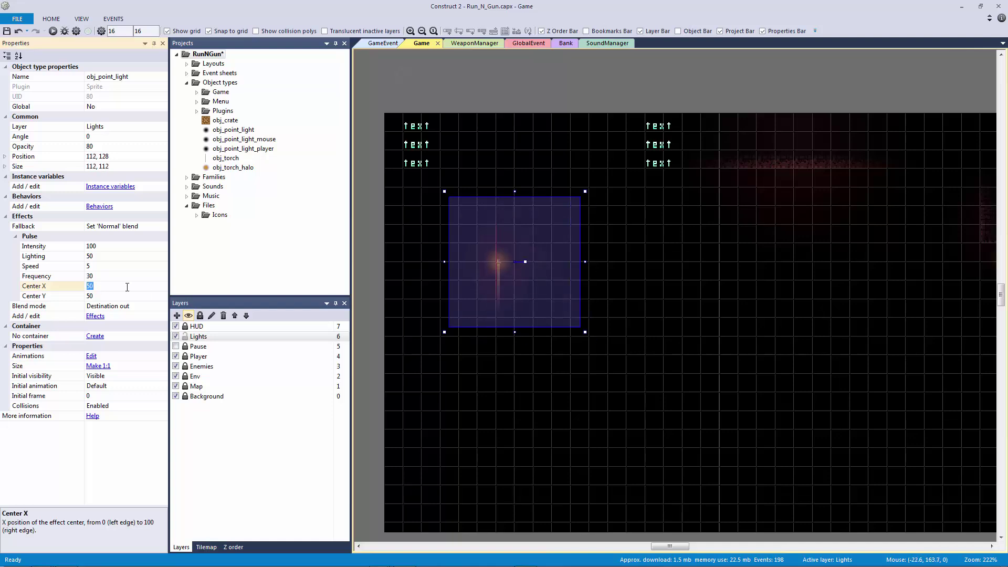
key("Down")
type("0")
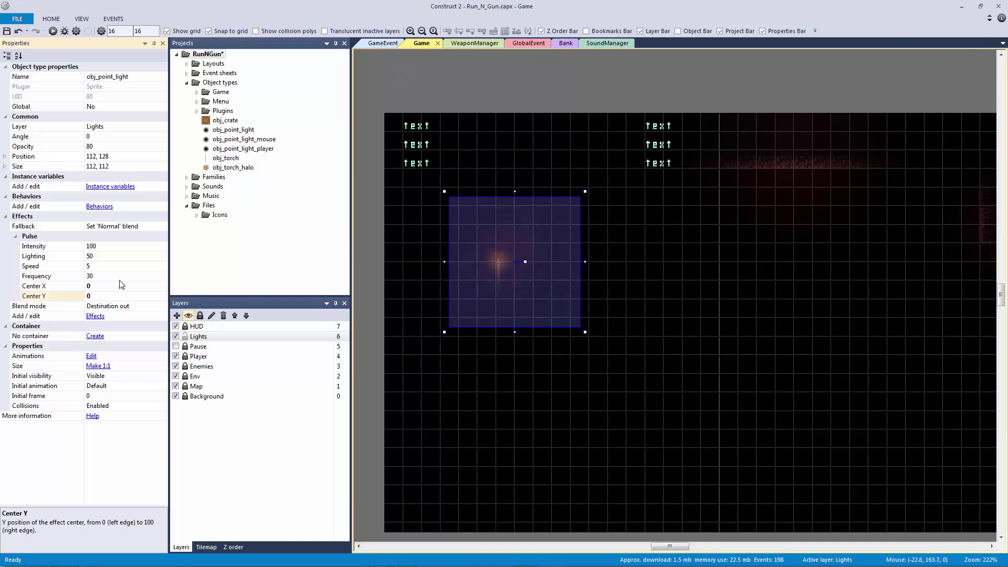
left_click(115, 275)
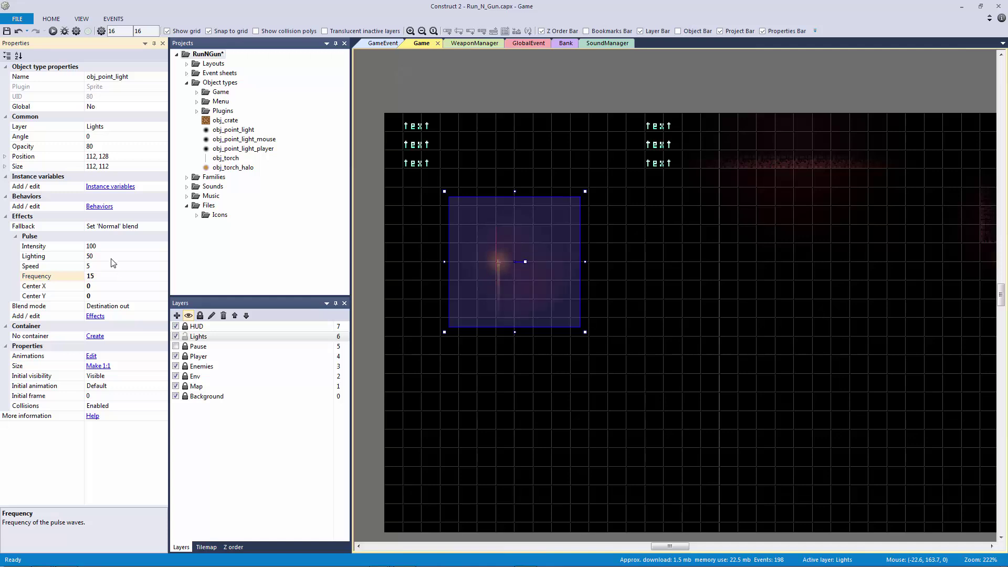
left_click(112, 256)
left_click(113, 246)
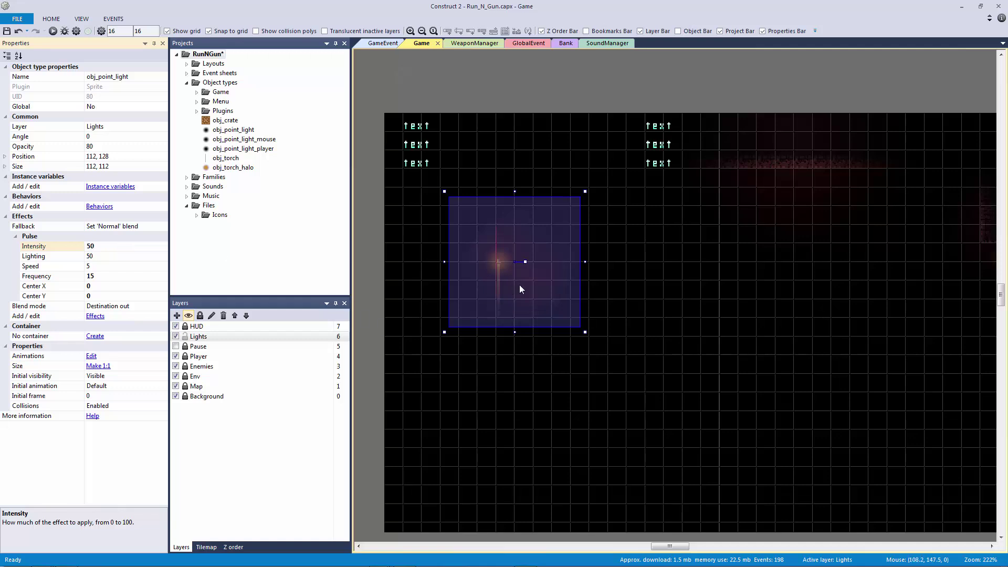
- Move obj_point_light back so that it is centred on the torch flame
left_click_drag(521, 289, 504, 286)
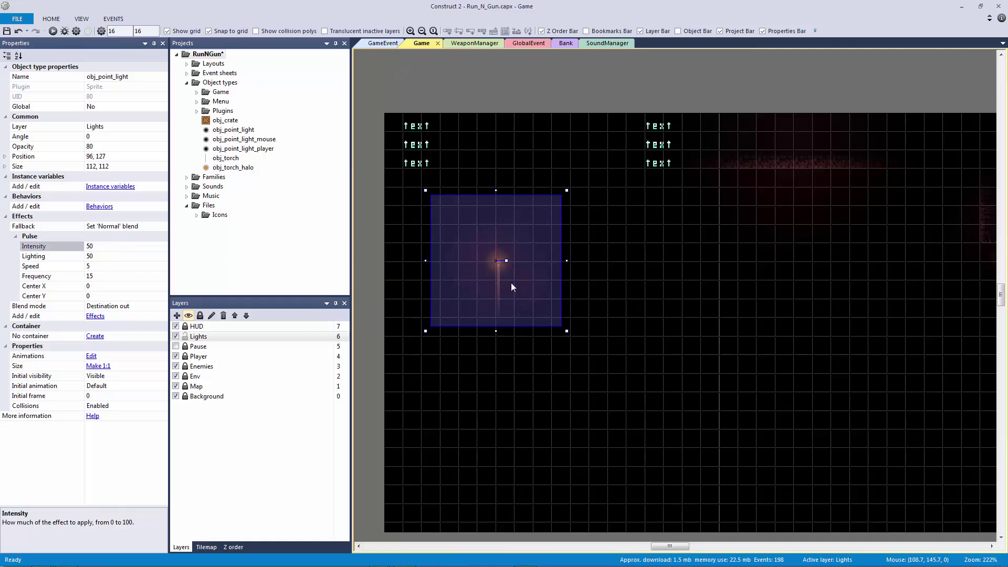
key("Right")
key("Right")
left_click(606, 87)
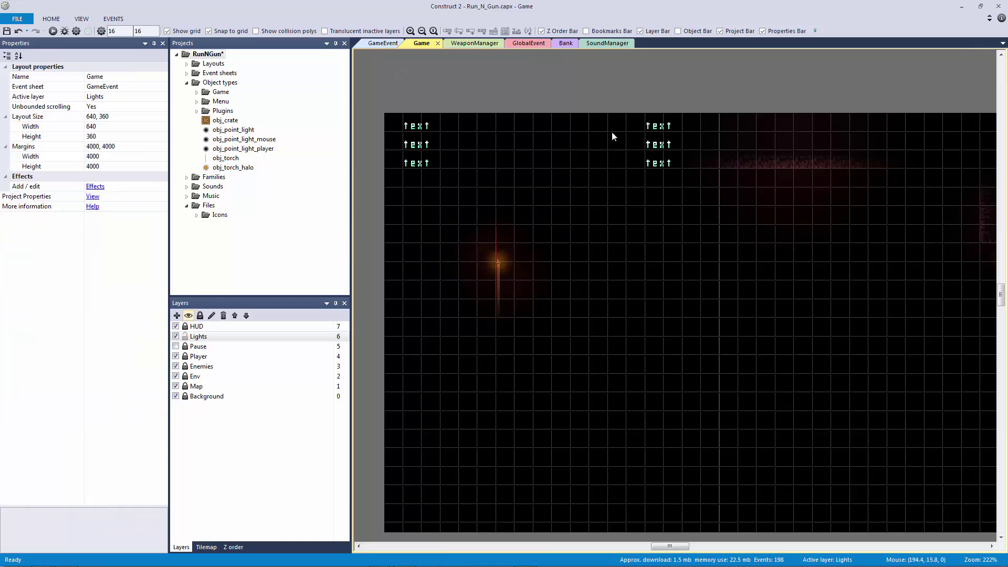
- Save the project, run the game preview and walk the player through the level past the torches
key("ctrl+s")
key("F5")
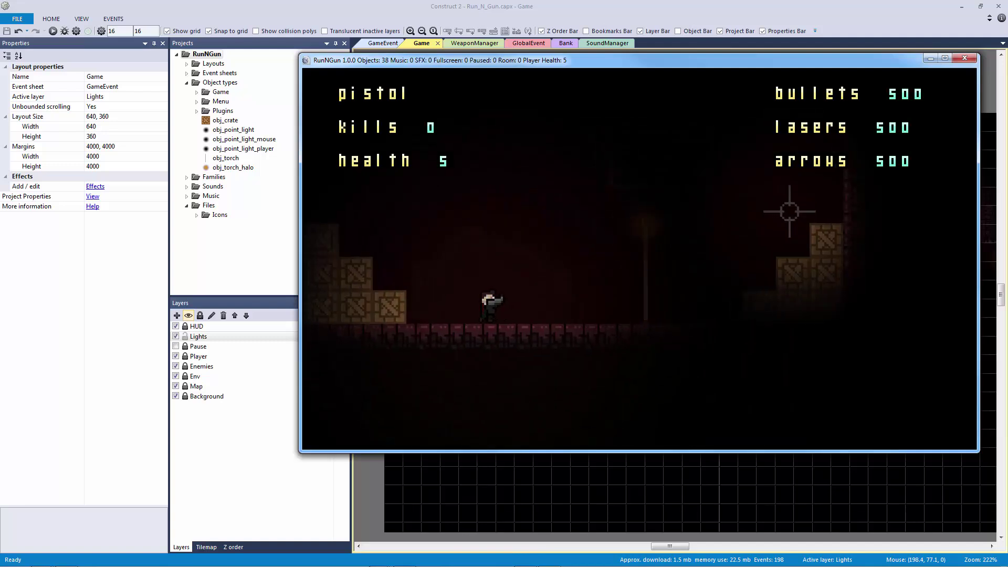
key("a")
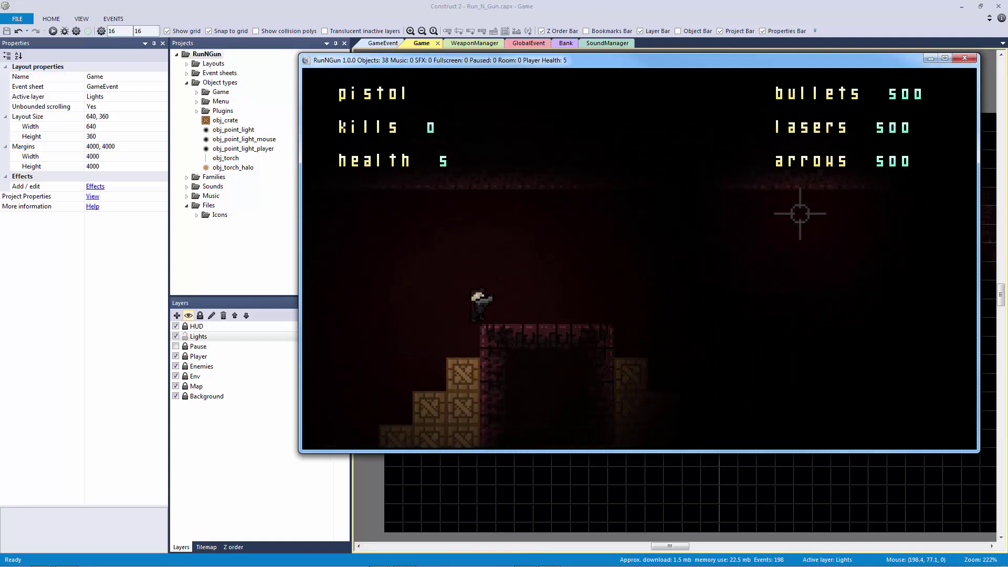
key("a")
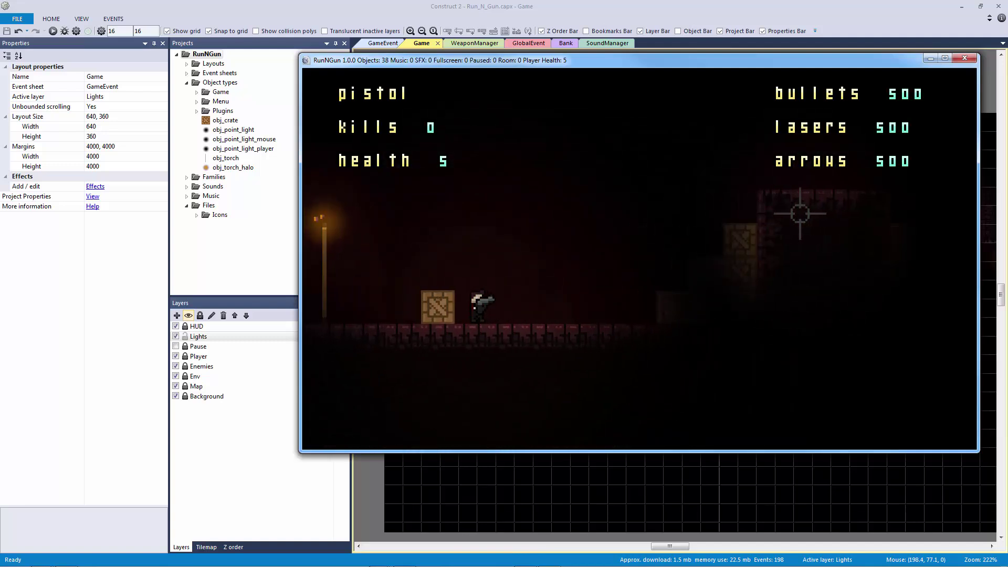
key("d")
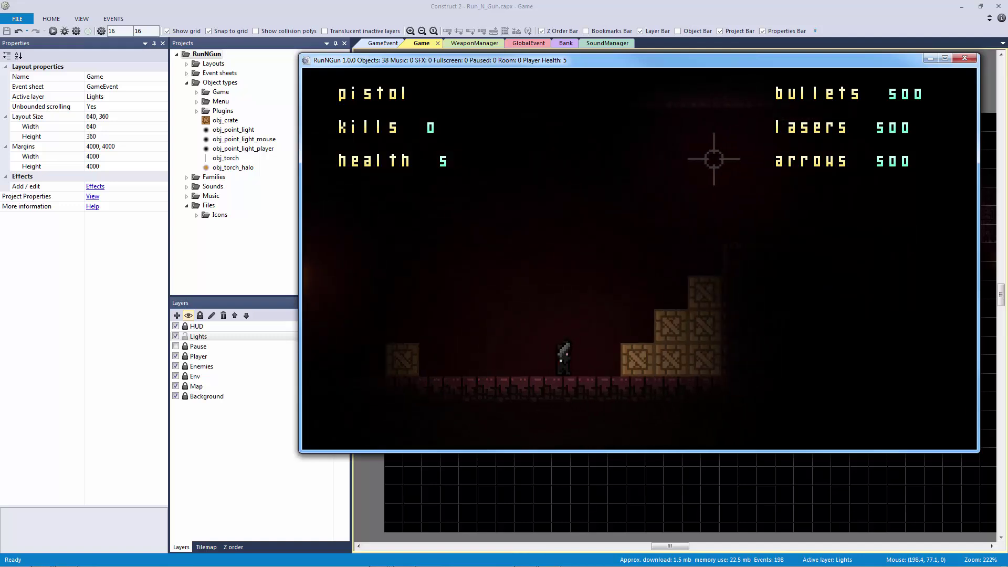
key("d")
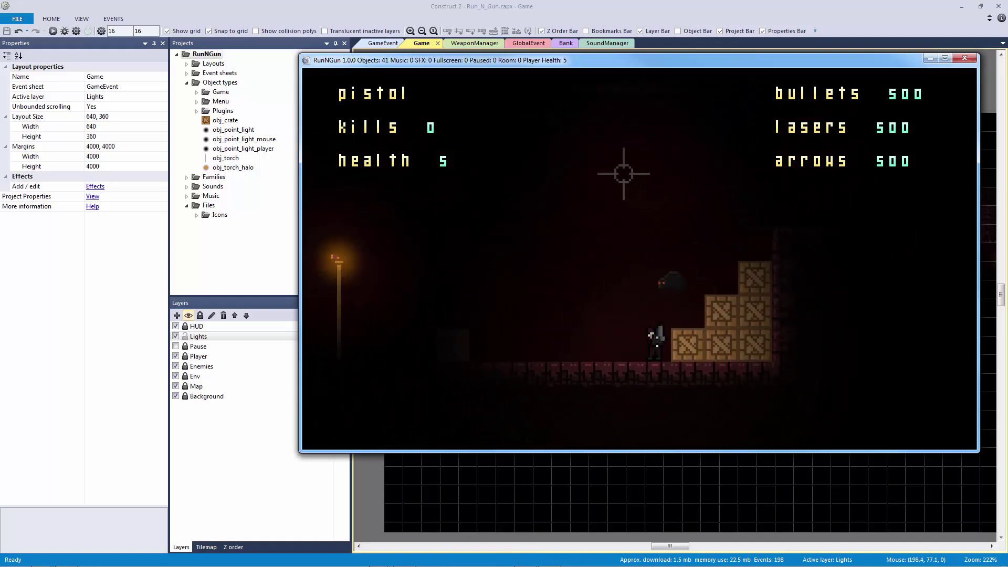
- Play-test the level by jumping and shooting enemies near the pulsing torch light, and close the preview
left_click(618, 186)
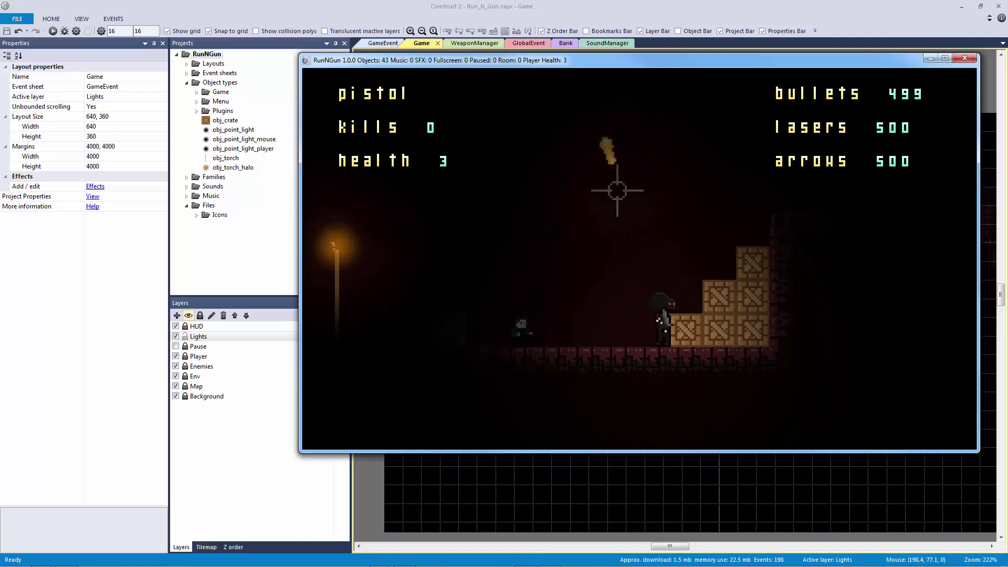
left_click(611, 210)
left_click(599, 246)
left_click(603, 249)
key("d")
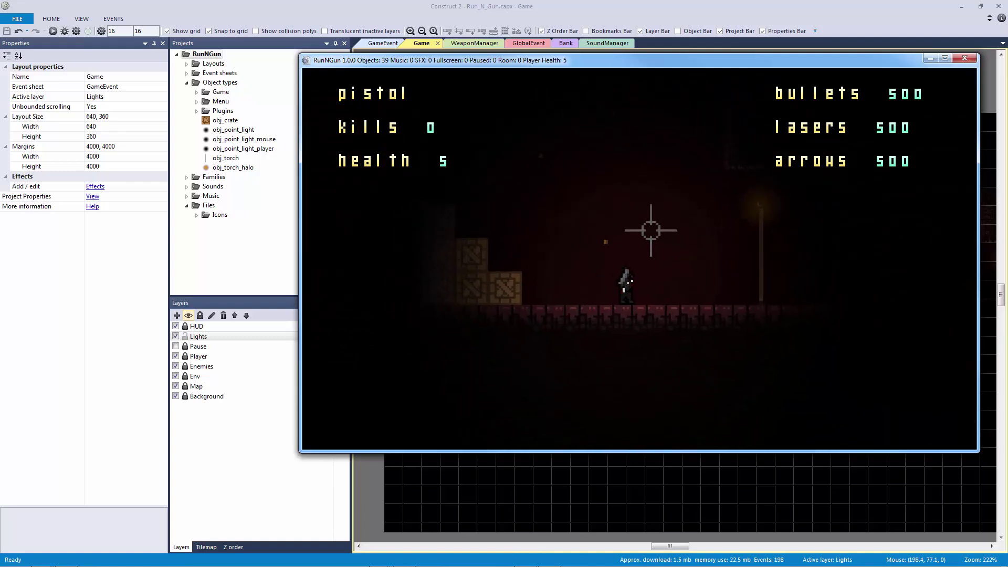
key("d")
key("a")
key("w")
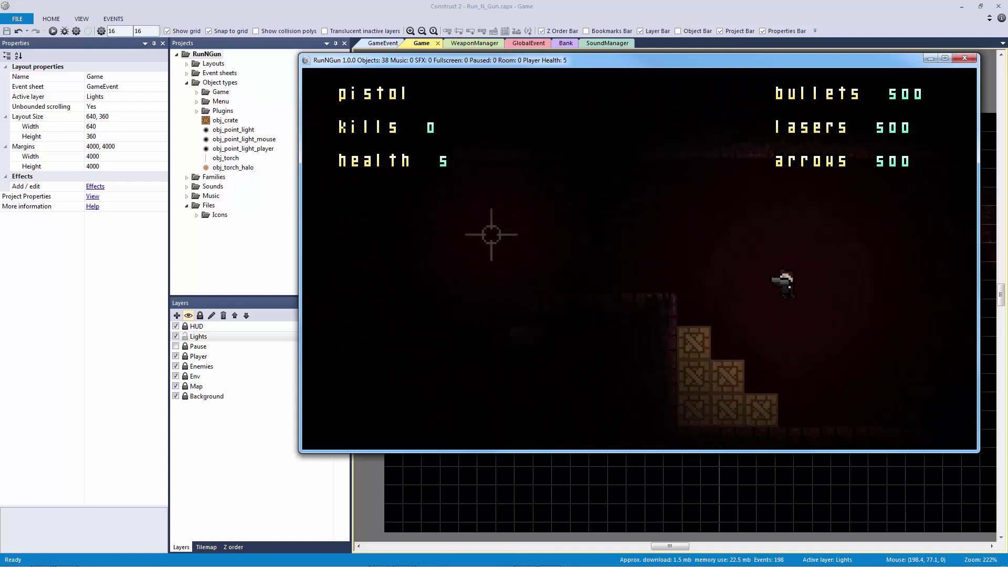
key("a")
left_click(753, 218)
left_click(742, 207)
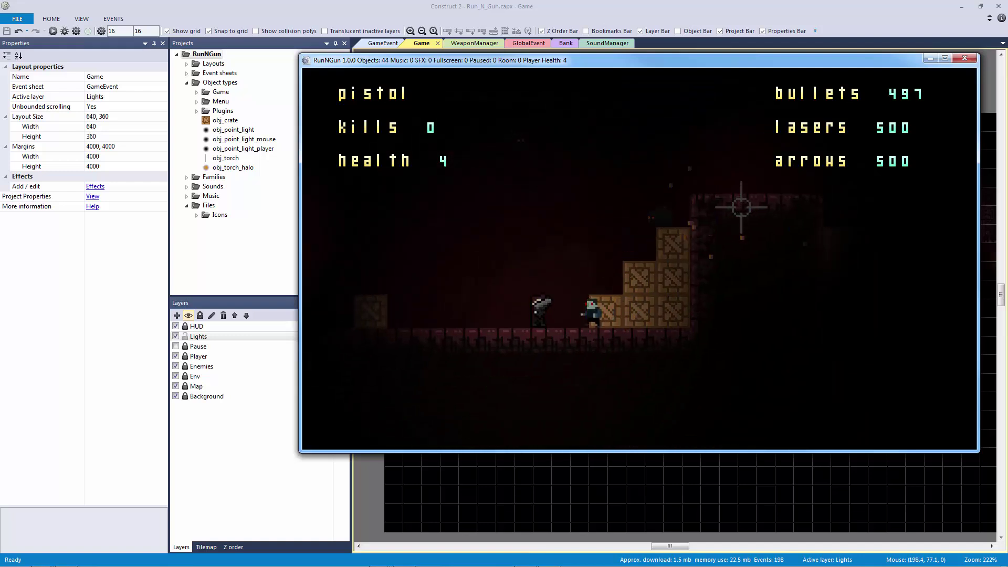
left_click(698, 200)
left_click(662, 195)
left_click(641, 191)
key("d")
left_click(719, 215)
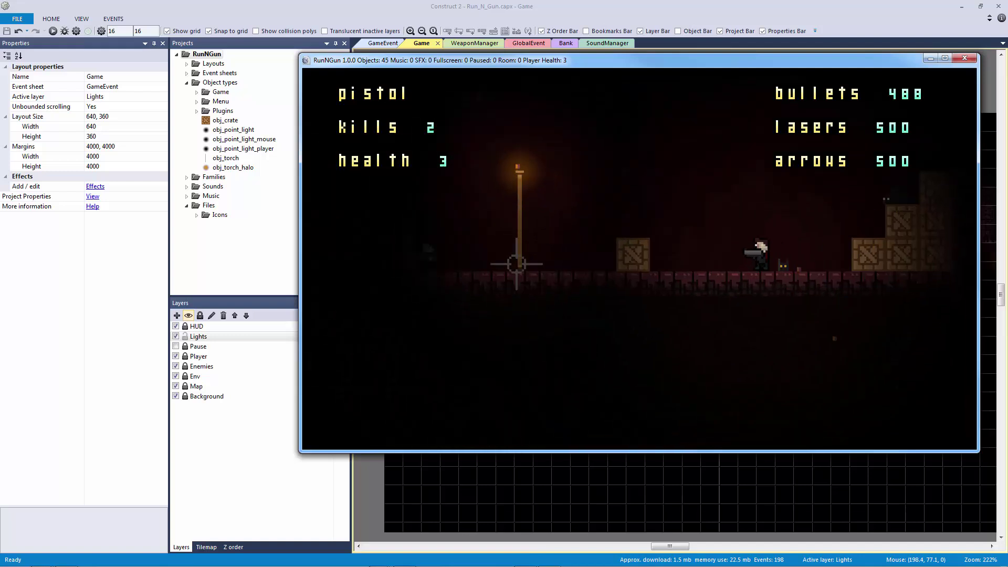
key("a")
key("w")
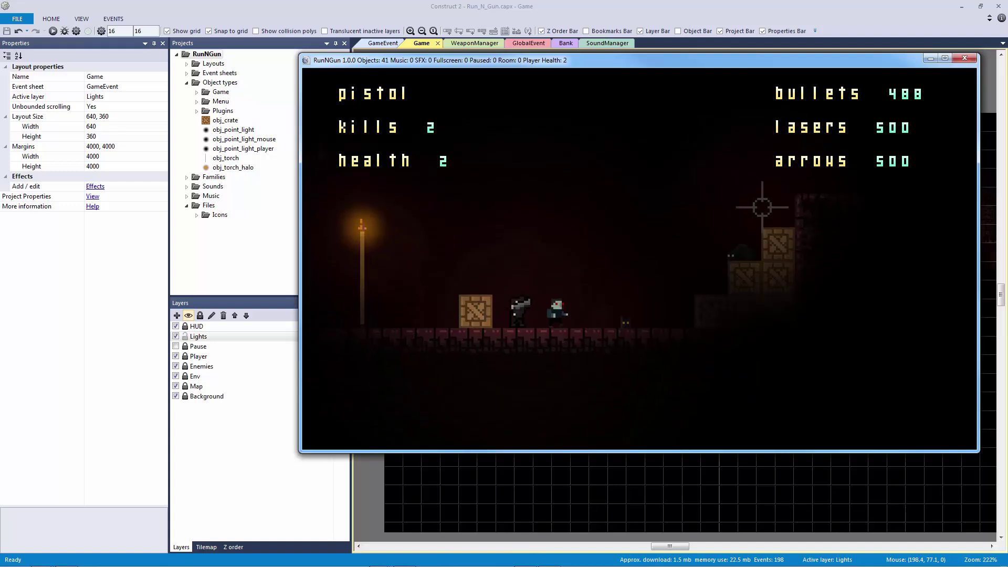
left_click(729, 236)
left_click(728, 231)
left_click(735, 215)
key("d")
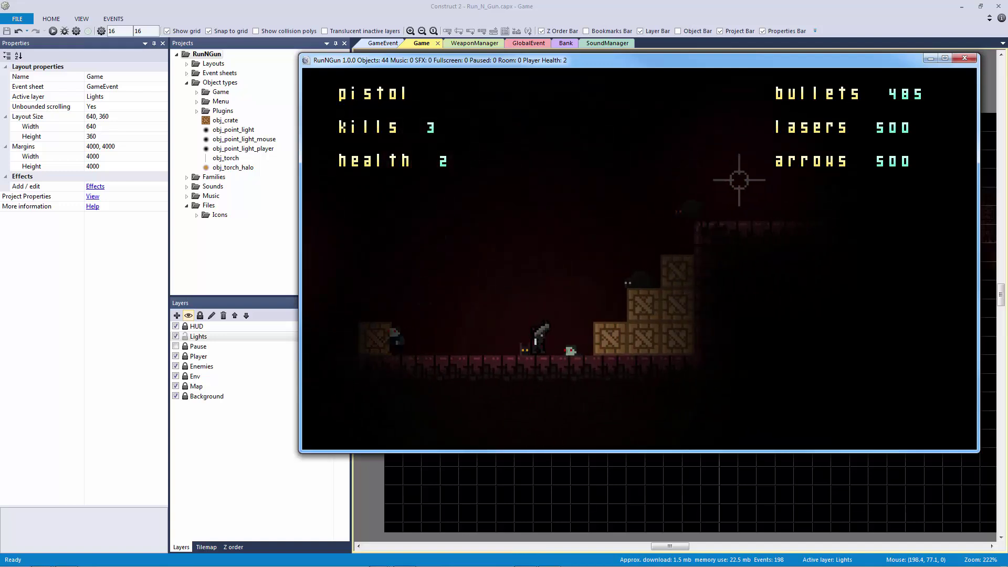
key("a")
key("w")
key("d")
key("w")
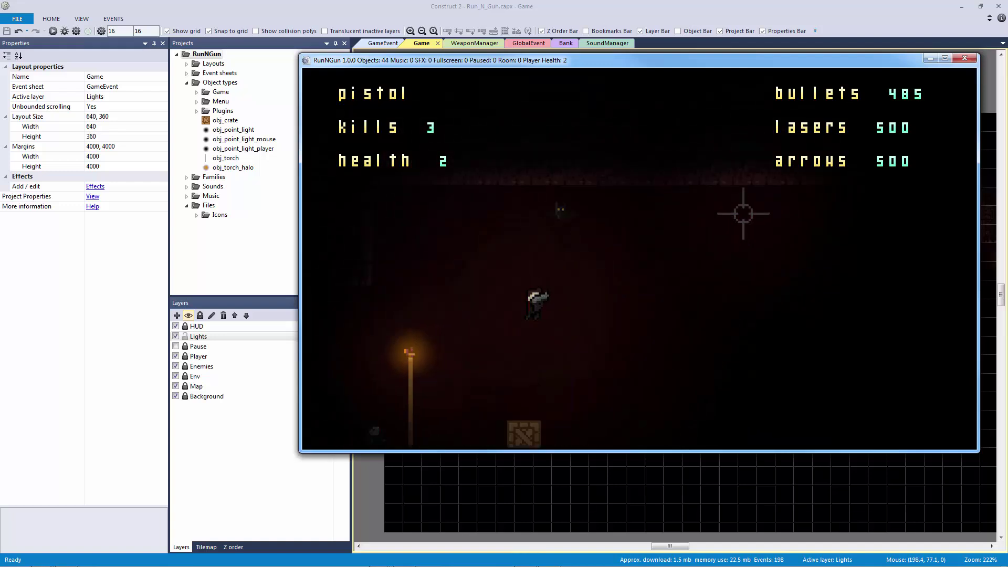
left_click(594, 189)
left_click(596, 189)
left_click(597, 189)
key("a")
key("w")
left_click(739, 272)
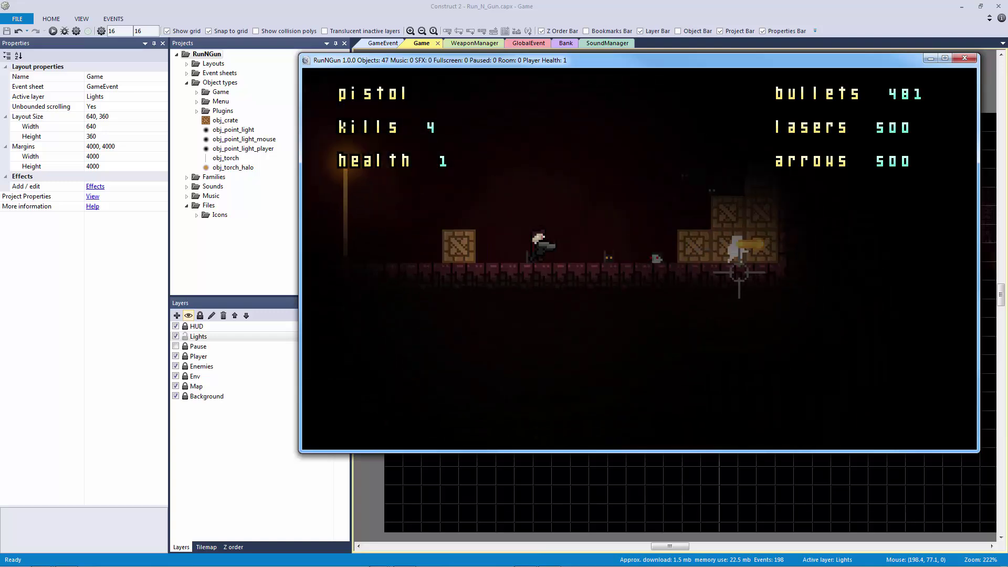
key("d")
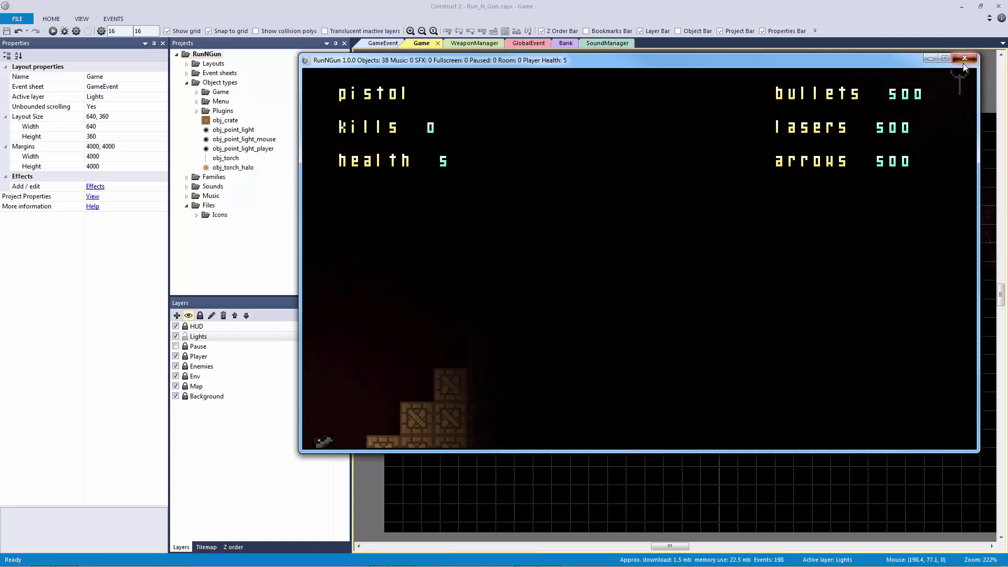
left_click(964, 59)
- Duplicate obj_point_light over the torch near the layout's right end, at about position 544, 128
left_click(542, 266)
left_click_drag(585, 266, 967, 262, "ctrl")
middle_click_drag(942, 269, 654, 279)
left_click_drag(655, 284, 705, 300, "ctrl")
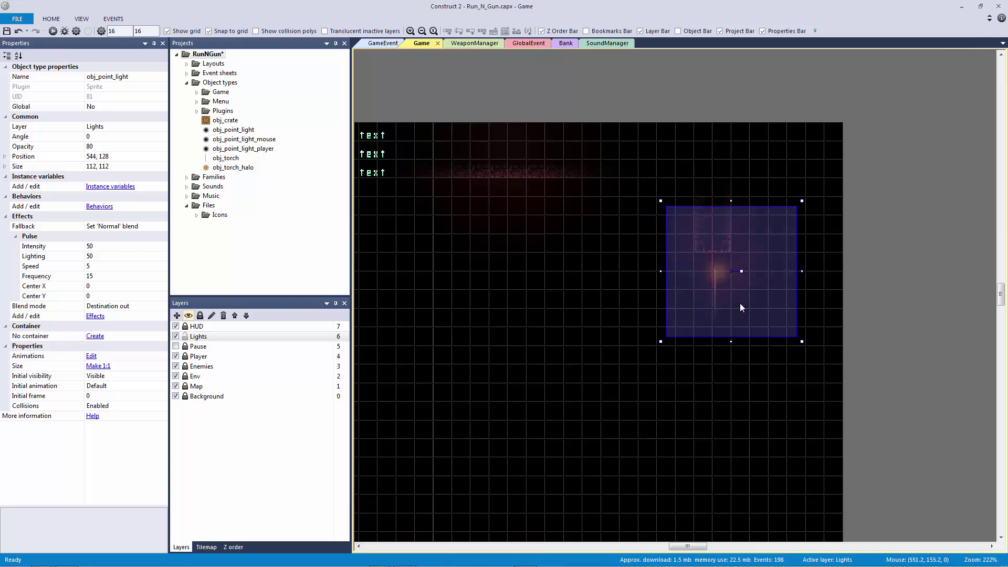
- Align the duplicated obj_point_light with its torch flame at position 530, 128 and save the project
scroll(740, 307, "up", 2, "ctrl")
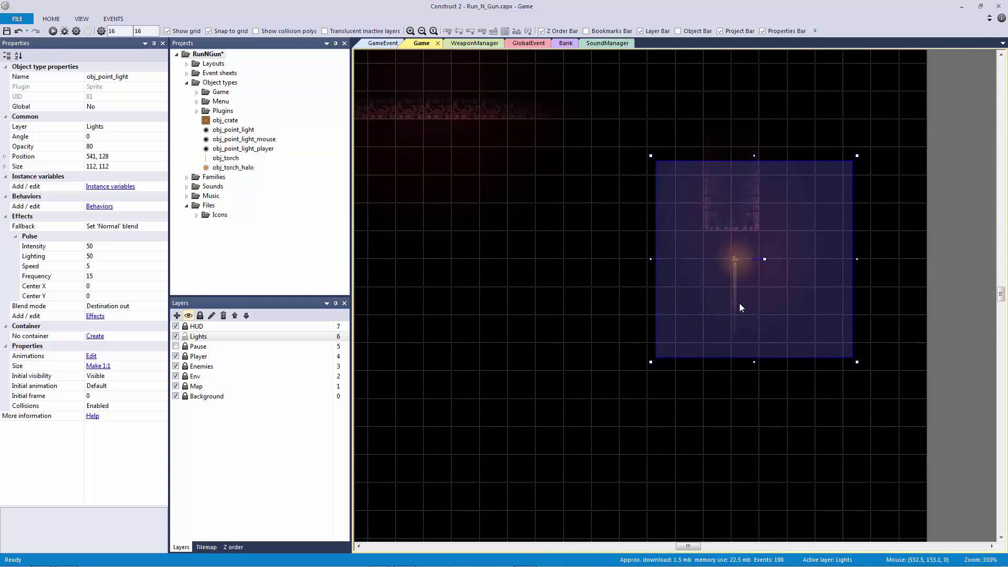
key("Left")
key("Left")
key("Left")
key("Left")
key("Left")
key("Left")
key("Left")
key("Left")
key("Left")
key("Left")
key("Left")
key("Up")
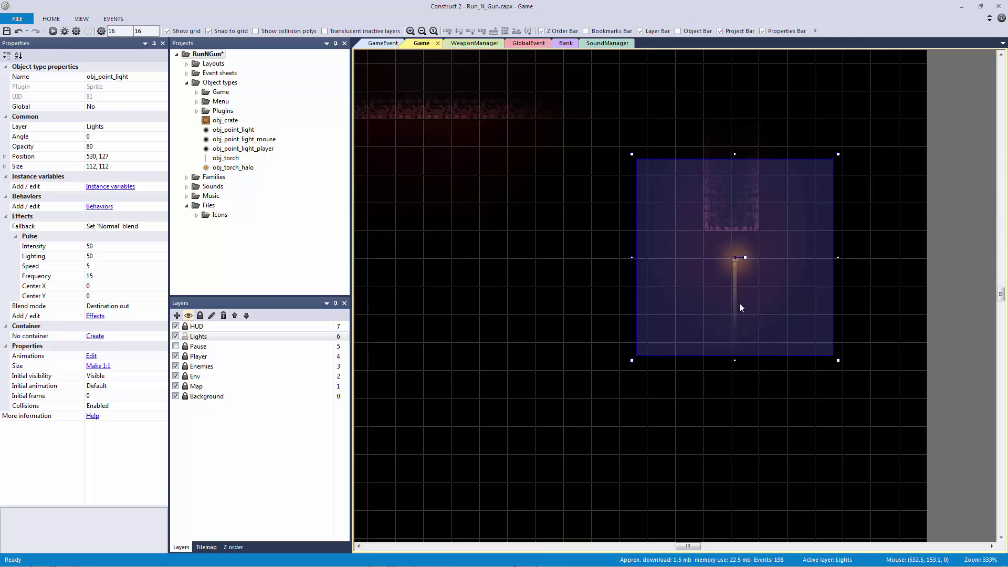
key("Down")
key("Left")
key("Right")
key("ctrl+s")
- Reposition obj_point_light_player near the upper middle of the layout, opening and closing its effects list along the way
scroll(557, 264, "down", 1, "ctrl")
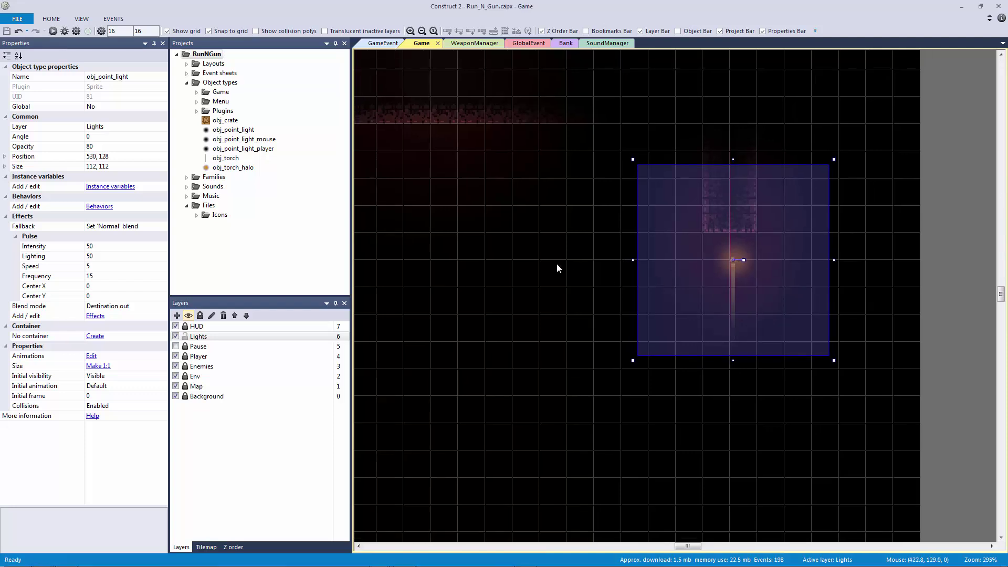
scroll(556, 264, "down", 6, "ctrl")
left_click(594, 189)
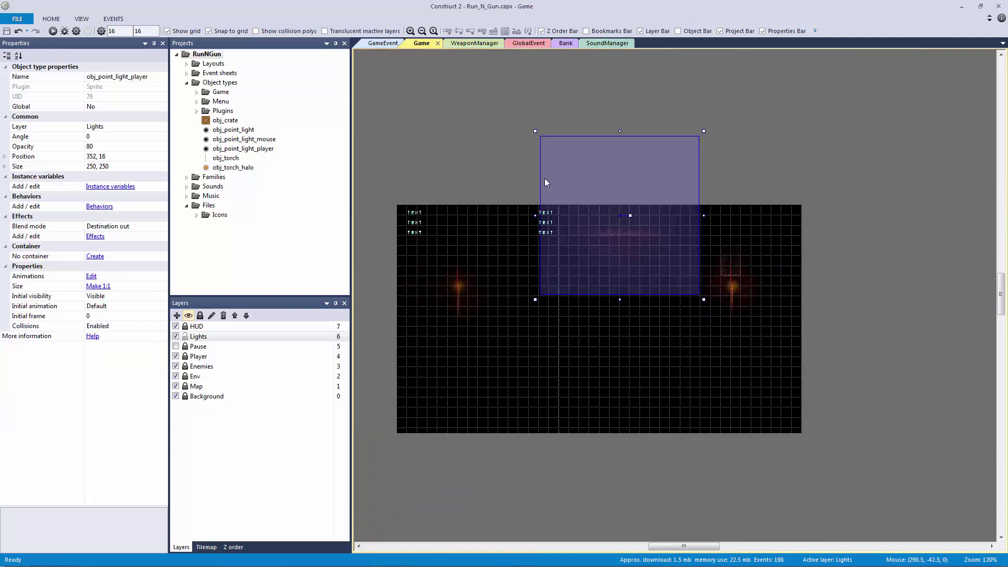
left_click_drag(623, 182, 598, 221)
left_click(96, 236)
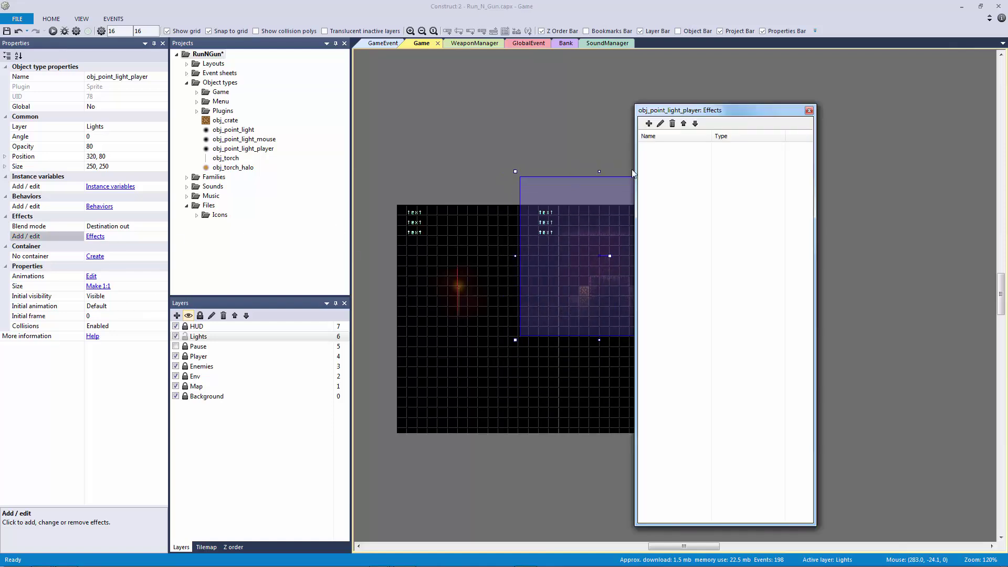
left_click(809, 111)
left_click_drag(593, 232, 590, 193)
left_click(456, 193)
- Play-test the lit level, crossing the crates and central platform between both torches while jumping and shooting enemies
scroll(527, 205, "up", 1)
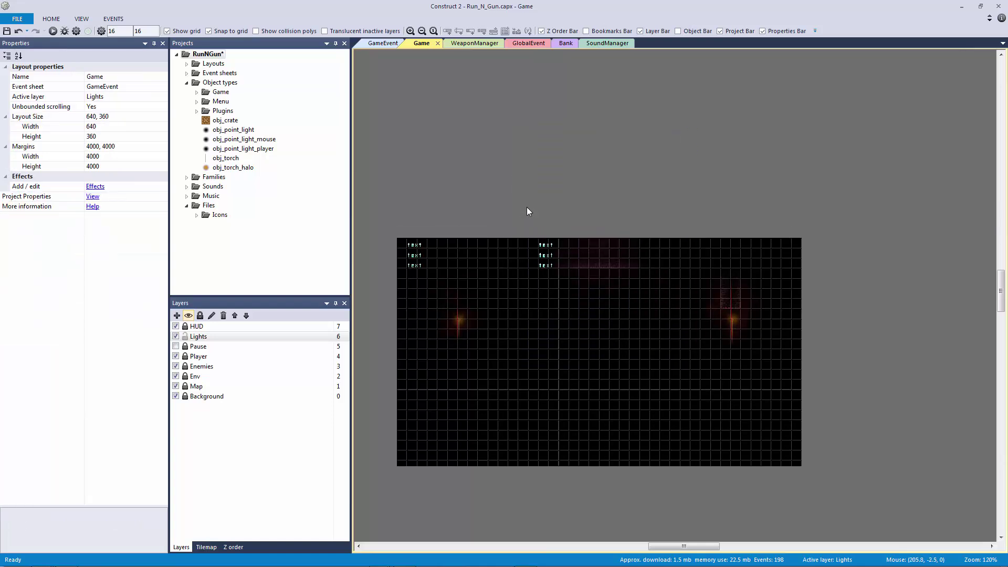
scroll(614, 291, "up", 1, "ctrl")
scroll(610, 296, "up", 2, "ctrl")
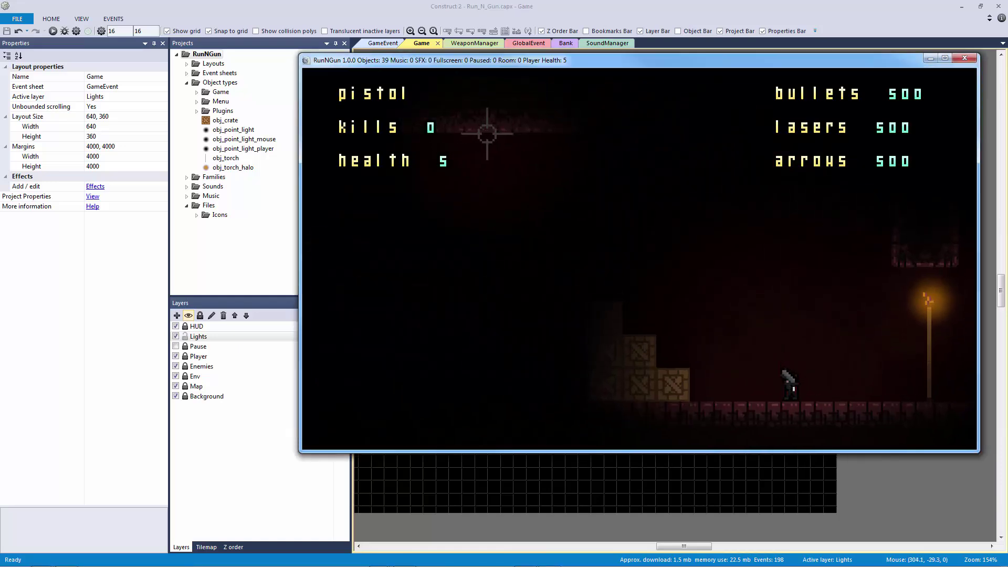
key("a")
key("w")
key("w")
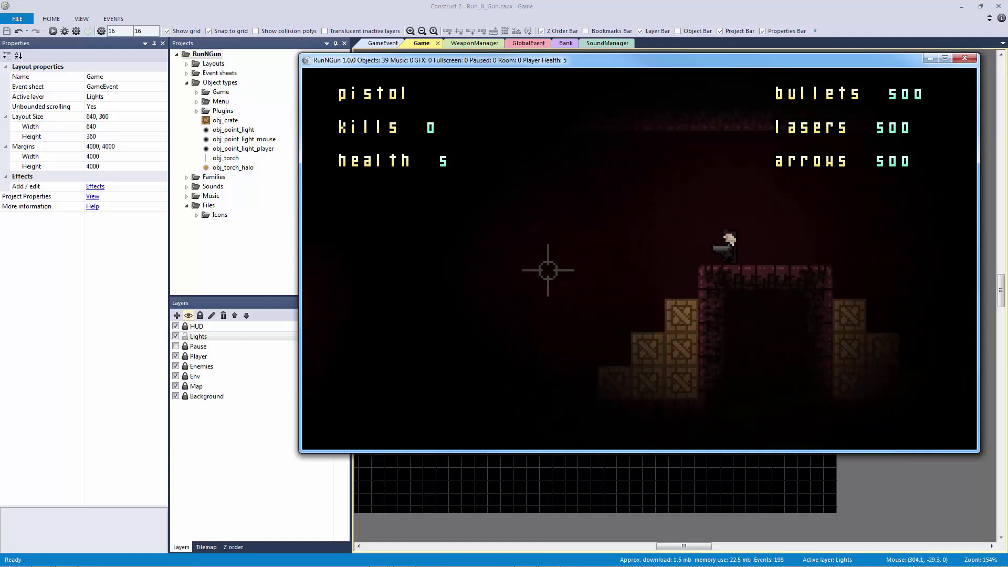
key("a")
key("w")
left_click(712, 220)
left_click(710, 212)
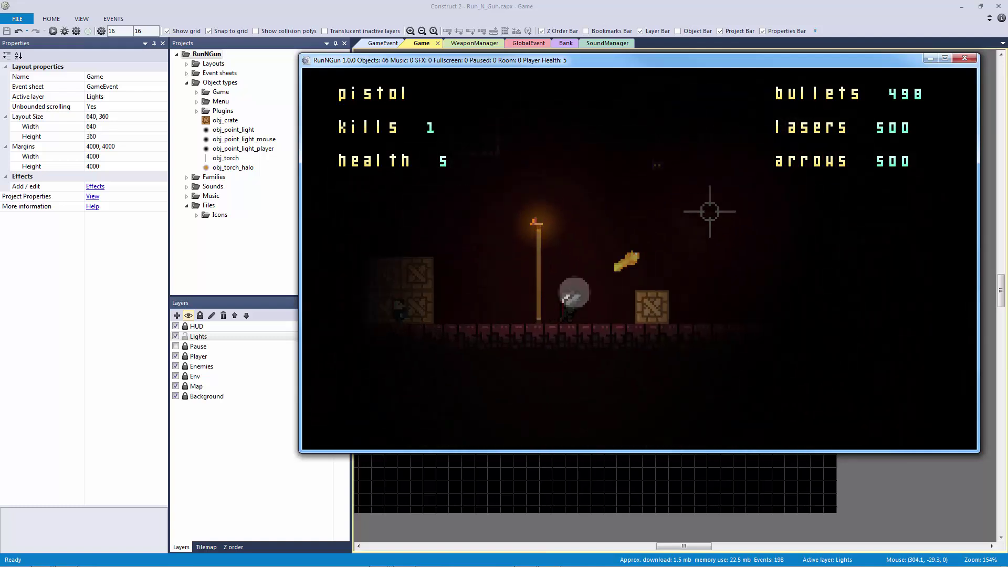
key("d")
key("w")
mouse_move(710, 212)
left_mouse_down()
mouse_move(639, 193)
mouse_move(530, 254)
mouse_move(738, 239)
mouse_move(714, 221)
left_mouse_up()
key("a")
key("w")
key("d")
key("w")
key("w")
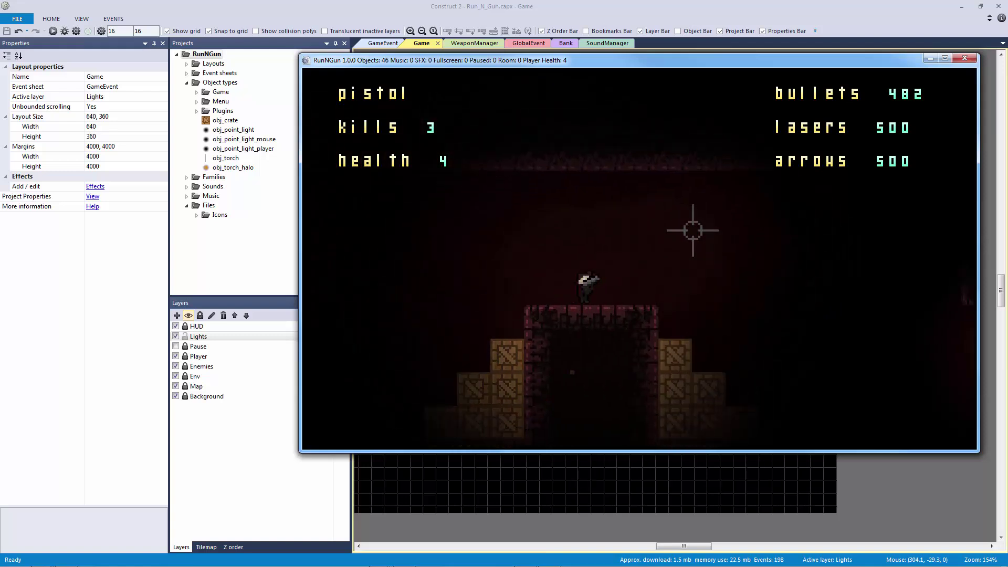
key("d")
left_click(702, 214)
left_click(699, 202)
key("w")
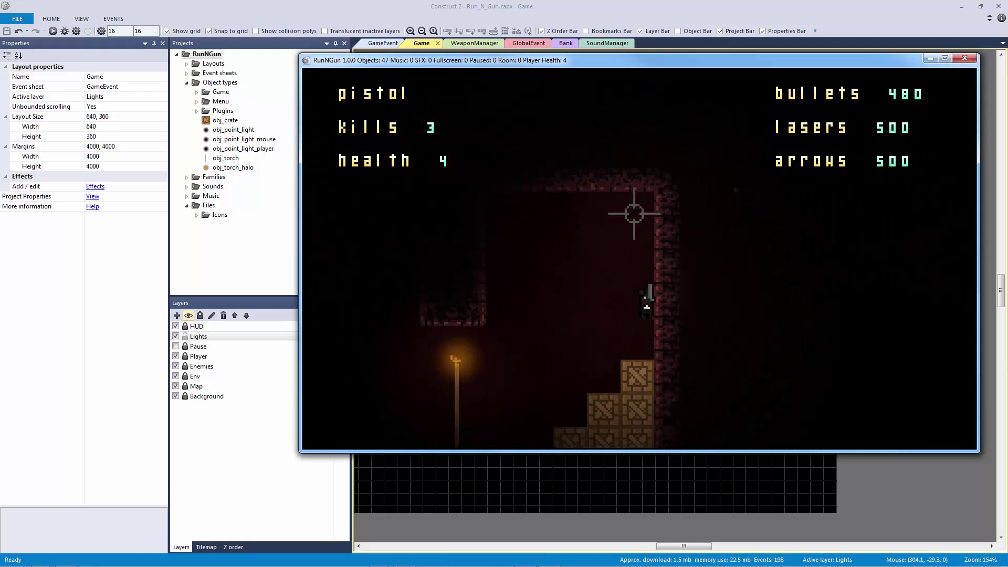
- Continue the play-test back over the central platform, fighting enemies around the crates and torch to check the lighting in combat
key("a")
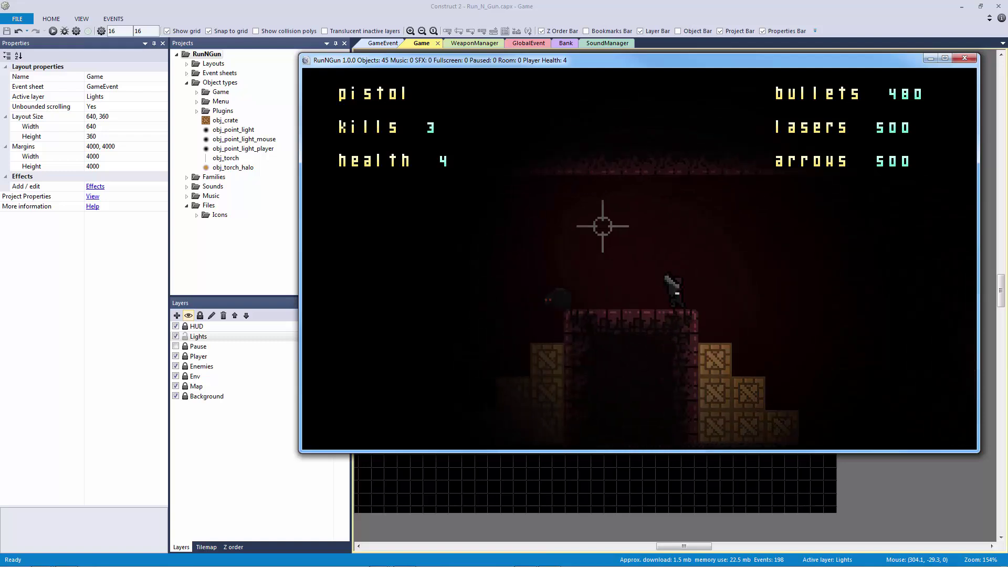
key("a")
left_click(606, 241)
left_click(721, 202)
mouse_move(733, 194)
left_mouse_down()
mouse_move(782, 256)
mouse_move(737, 244)
mouse_move(767, 178)
left_mouse_up()
key("d")
key("w")
key("w")
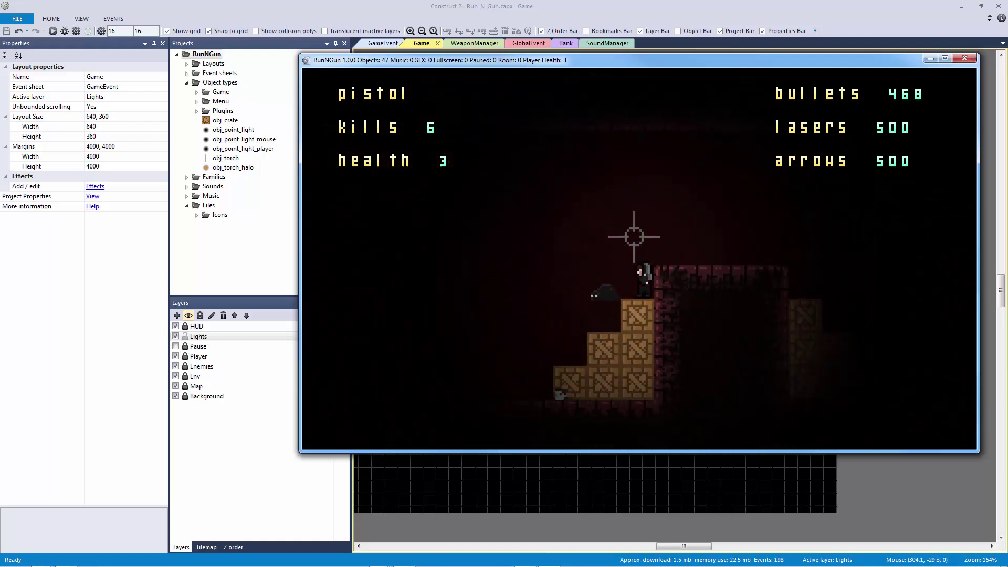
key("w")
key("d")
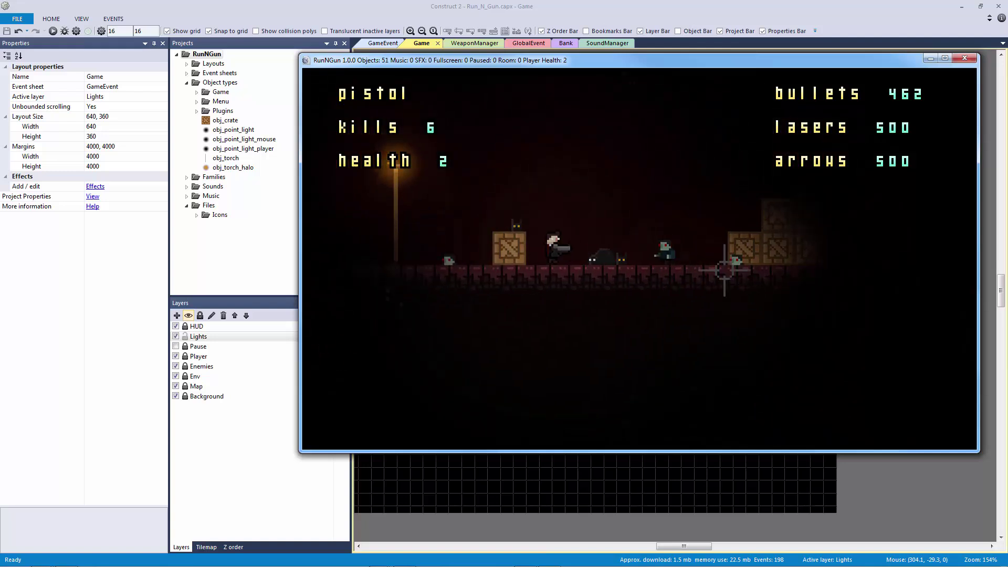
left_click_drag(653, 197, 602, 198)
key("a")
key("w")
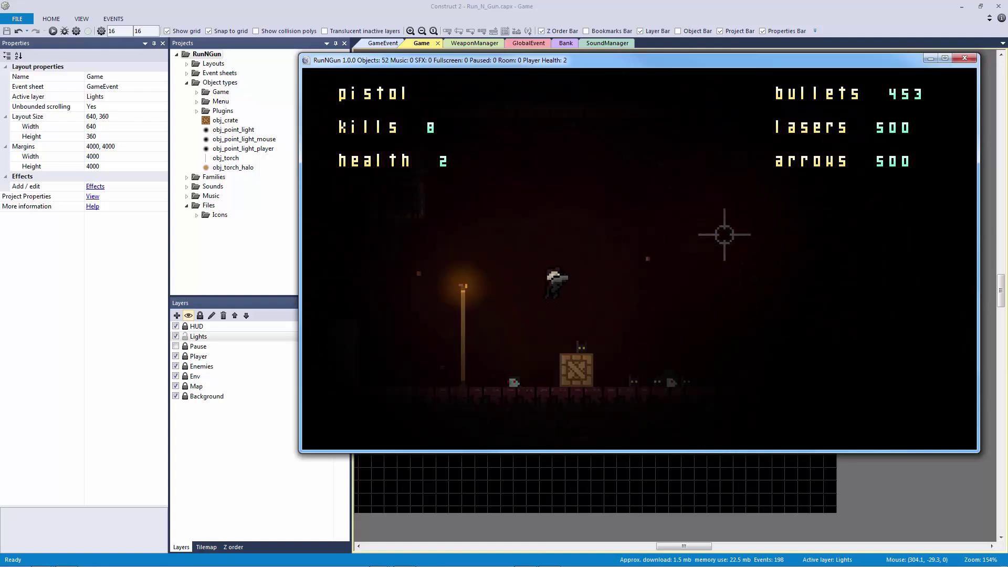
mouse_move(755, 249)
left_mouse_down()
mouse_move(763, 255)
mouse_move(743, 233)
left_mouse_up()
key("d")
key("d")
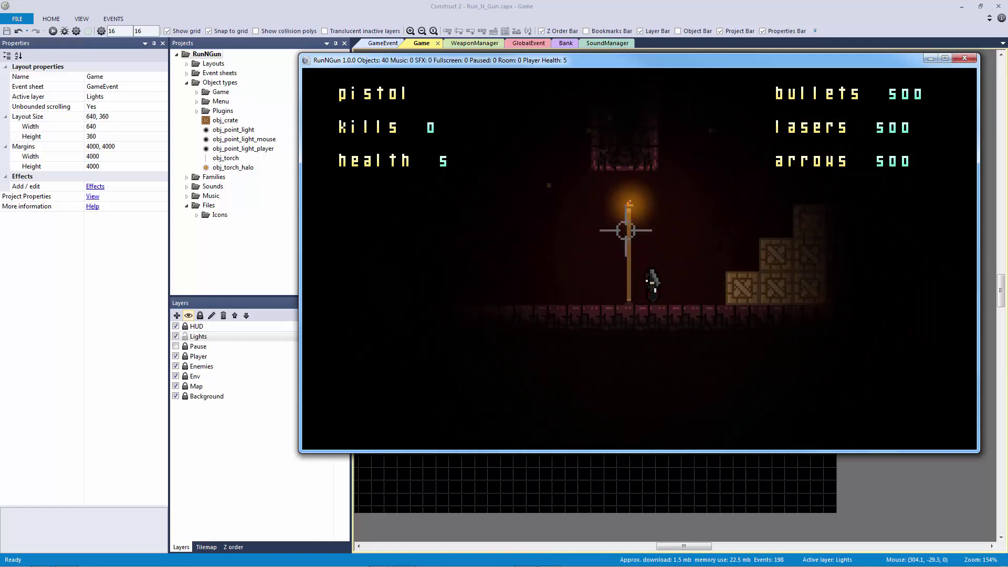
- Play the restarted level around the torch and stacked crates, shooting enemies in the dark, and close the preview
key("w")
key("a")
left_click(535, 237)
key("w")
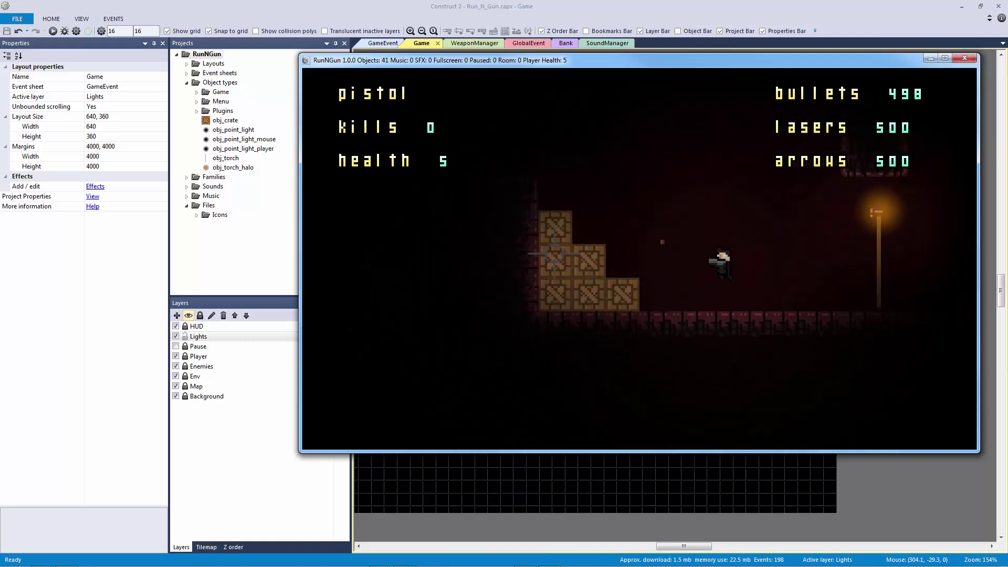
key("w")
key("a")
mouse_move(600, 263)
left_mouse_down()
mouse_move(553, 283)
mouse_move(538, 262)
left_mouse_up()
key("d")
key("w")
mouse_move(706, 220)
left_mouse_down()
mouse_move(704, 206)
mouse_move(559, 245)
mouse_move(560, 282)
left_mouse_up()
key("d")
key("w")
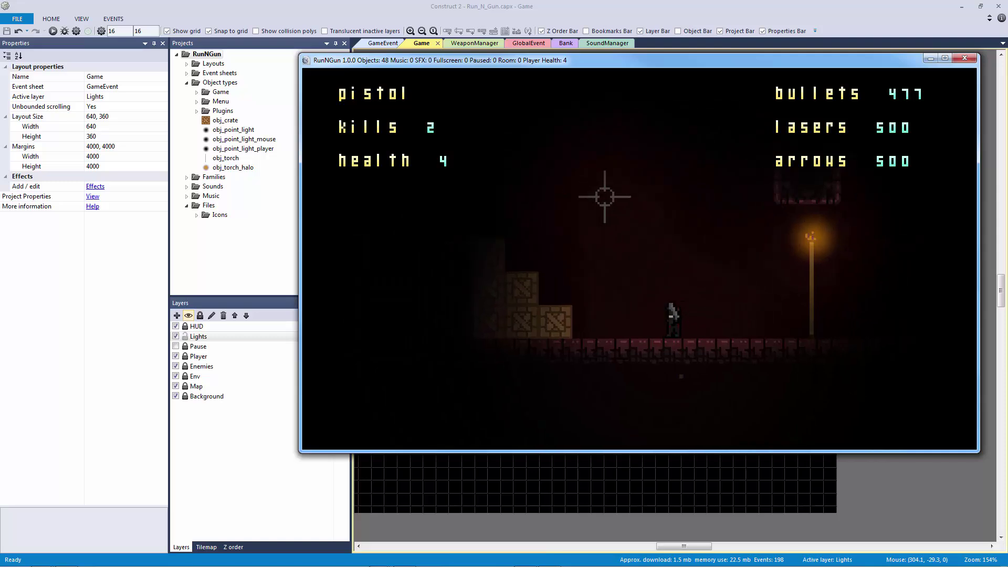
left_click(965, 58)
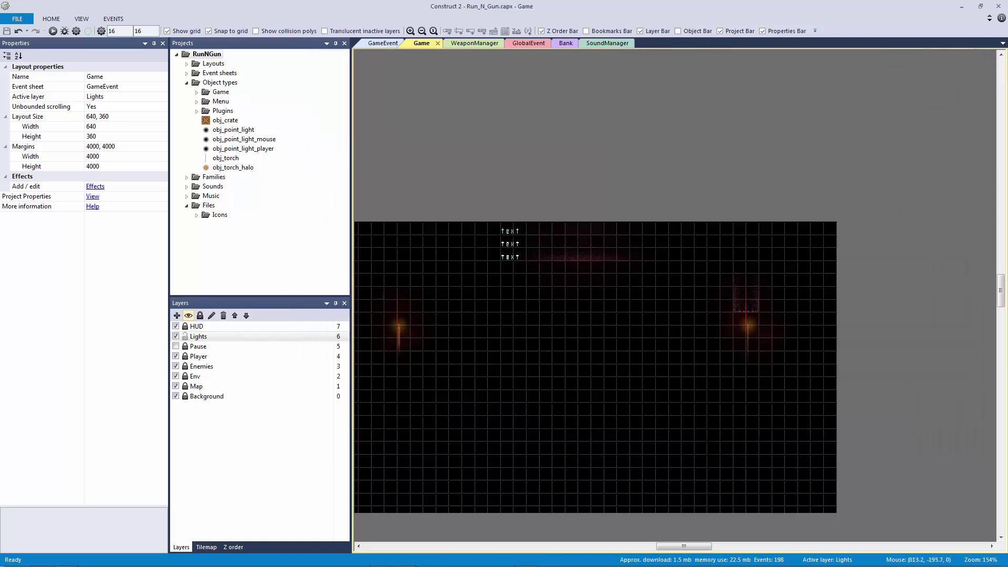